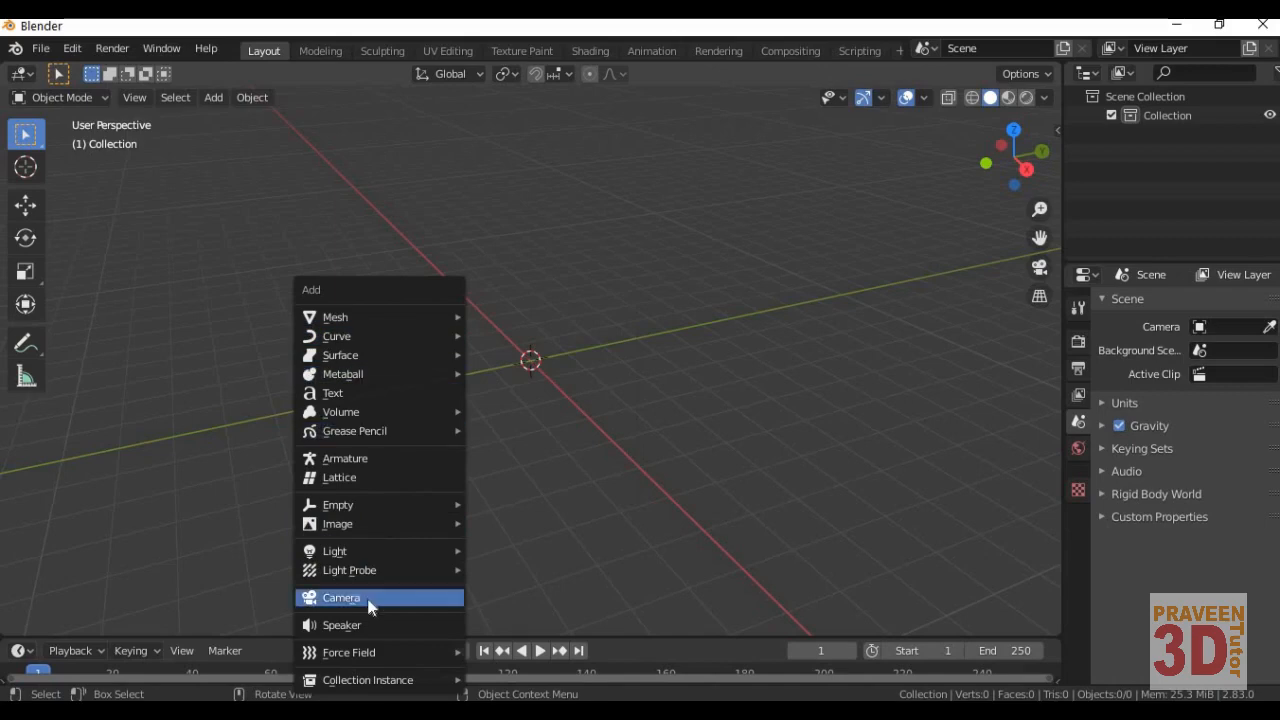
- Add a camera at the origin, clear its rotation, and rotate it 90° about the X axis
left_click(370, 598)
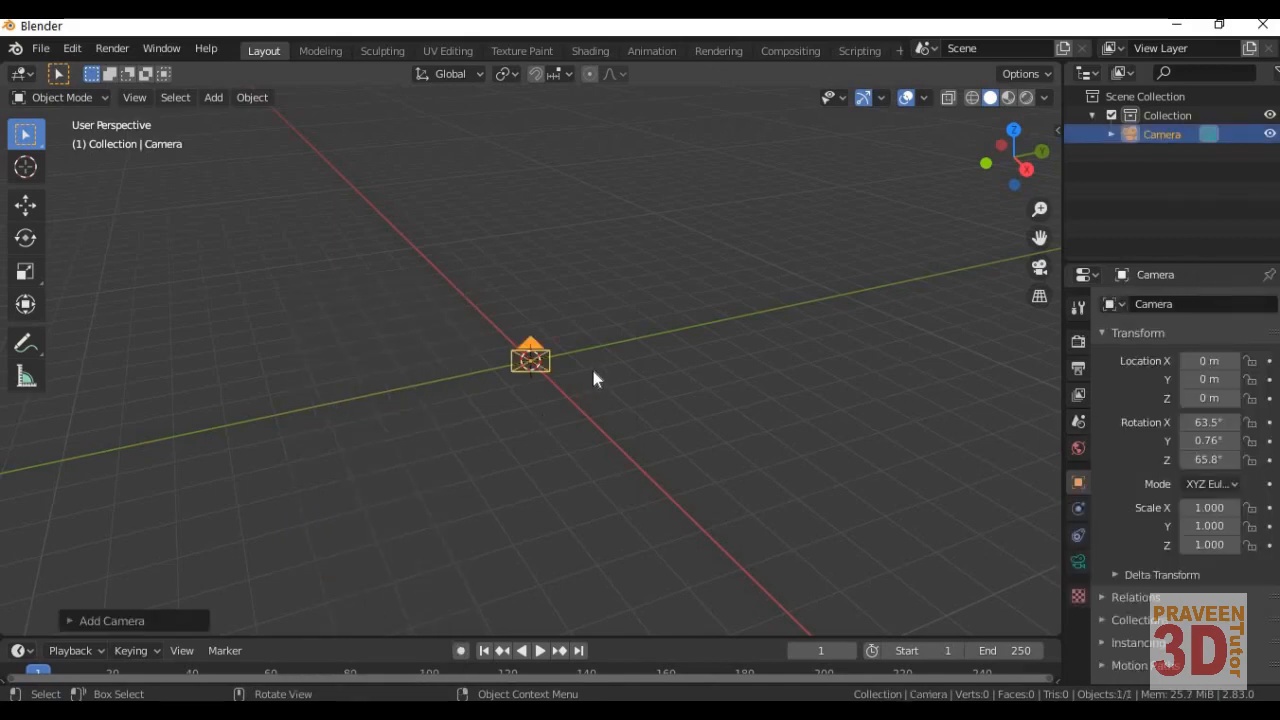
key("alt+r")
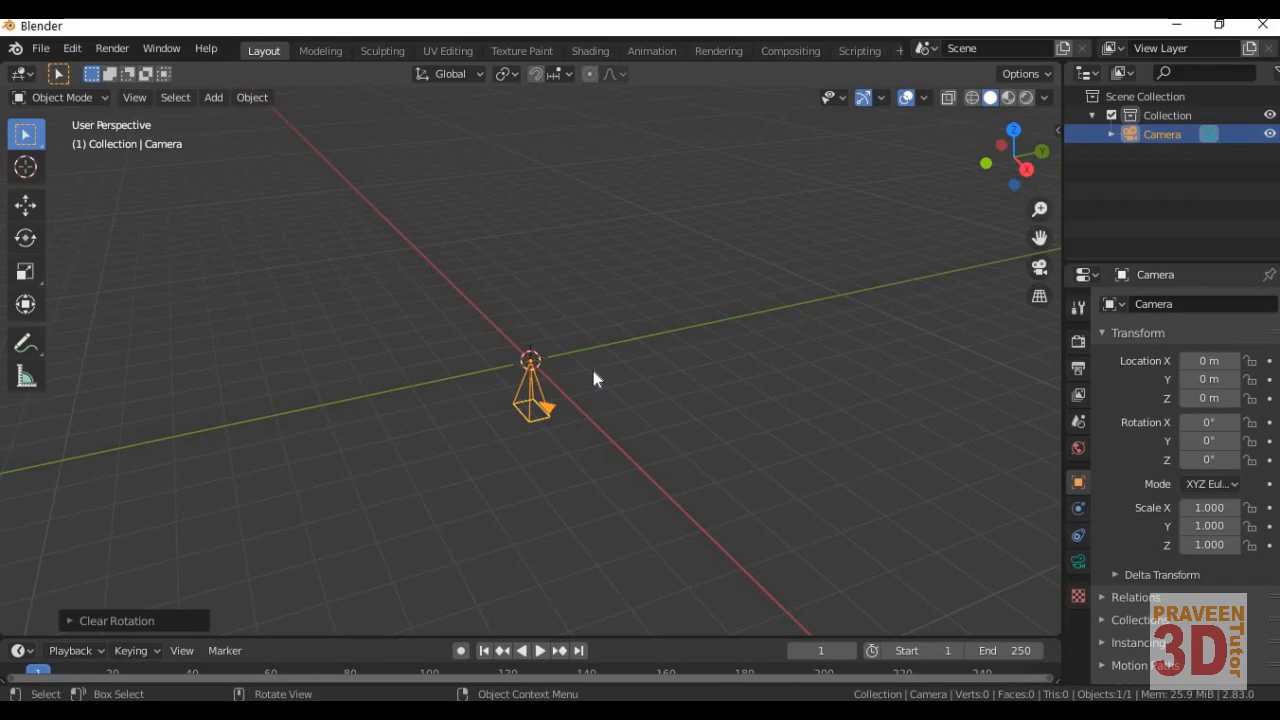
key("r")
type("x")
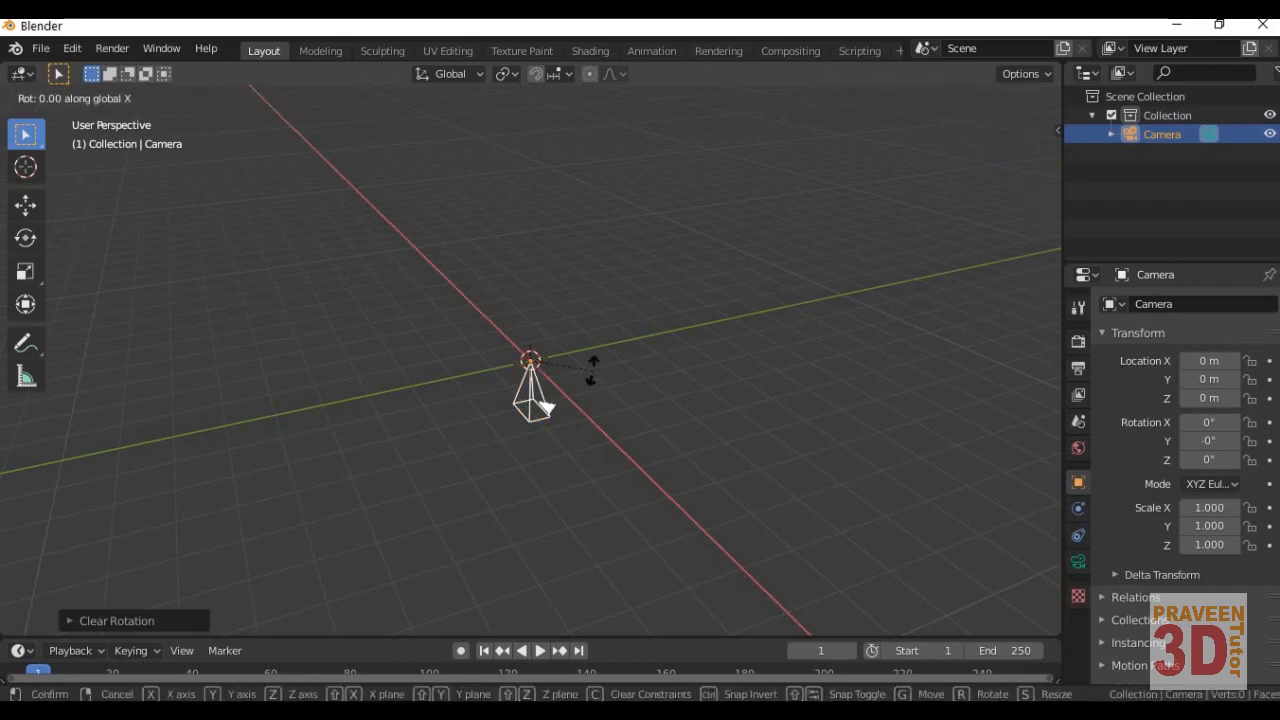
type("90")
key("Return")
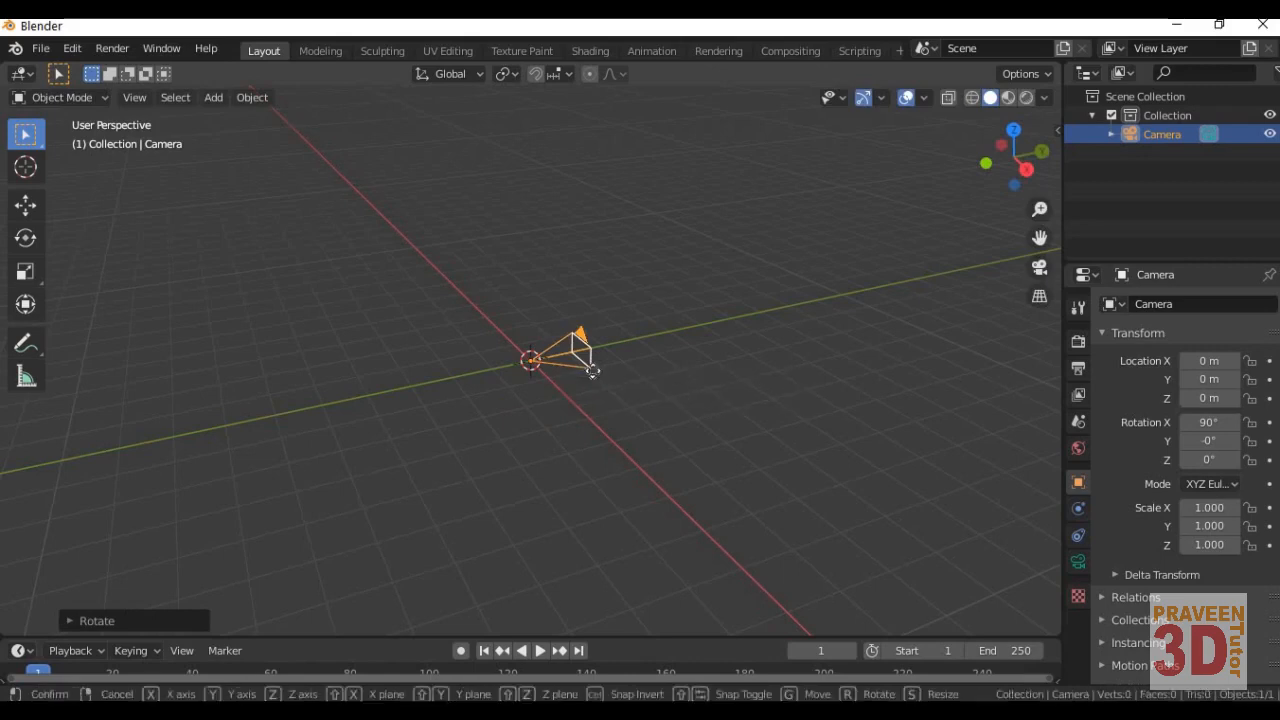
- Move the camera along the Y axis to about -9.96 m
key("g")
key("y")
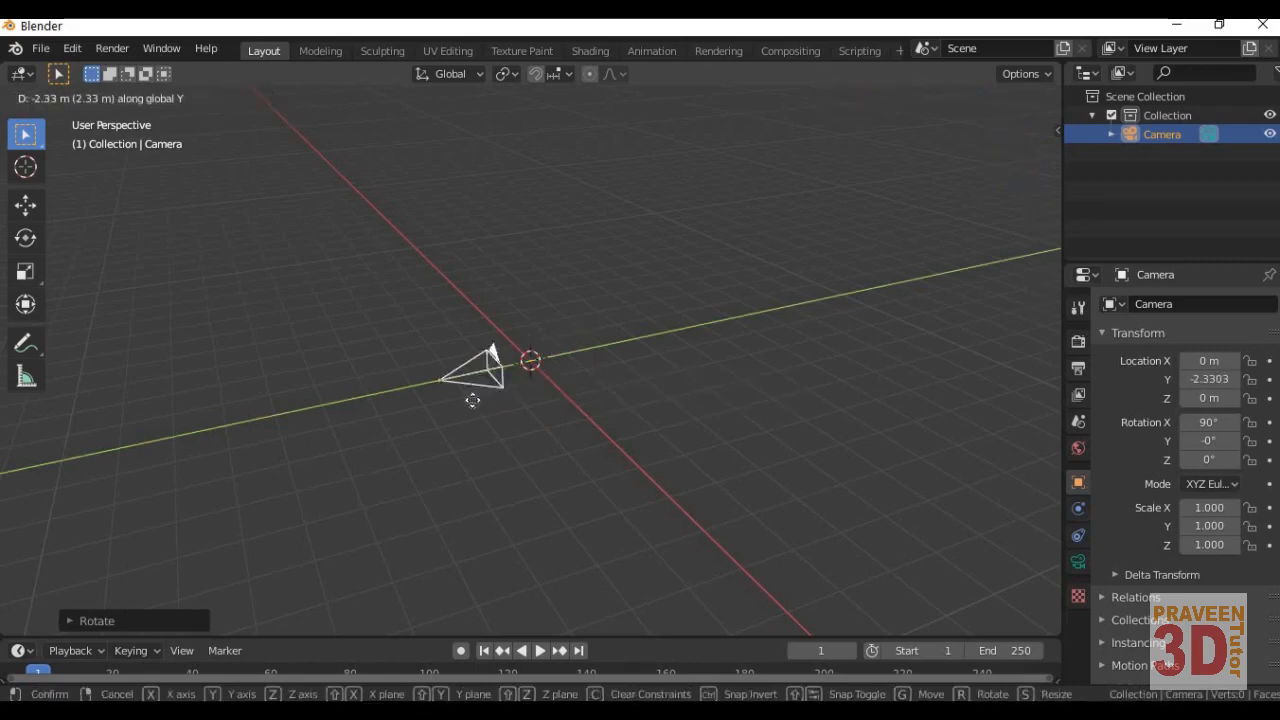
left_click(131, 491)
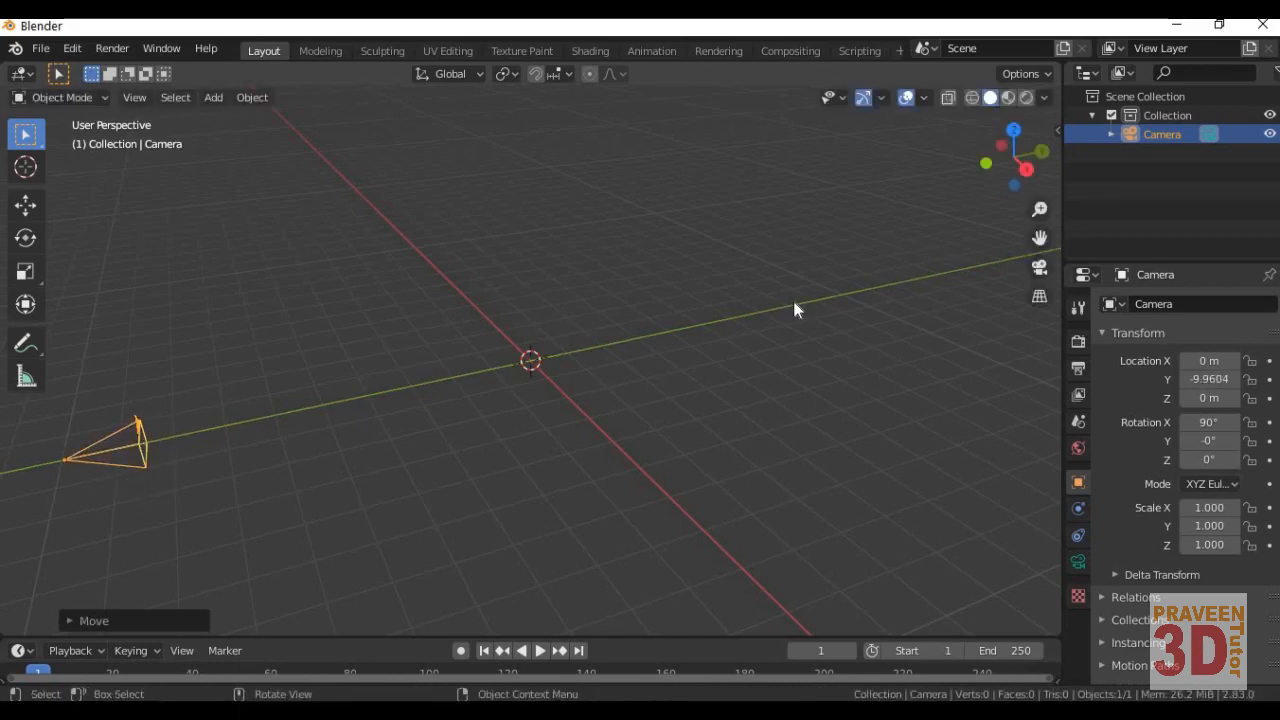
- Add a UV sphere at the origin and shade it smooth
key("shift+a")
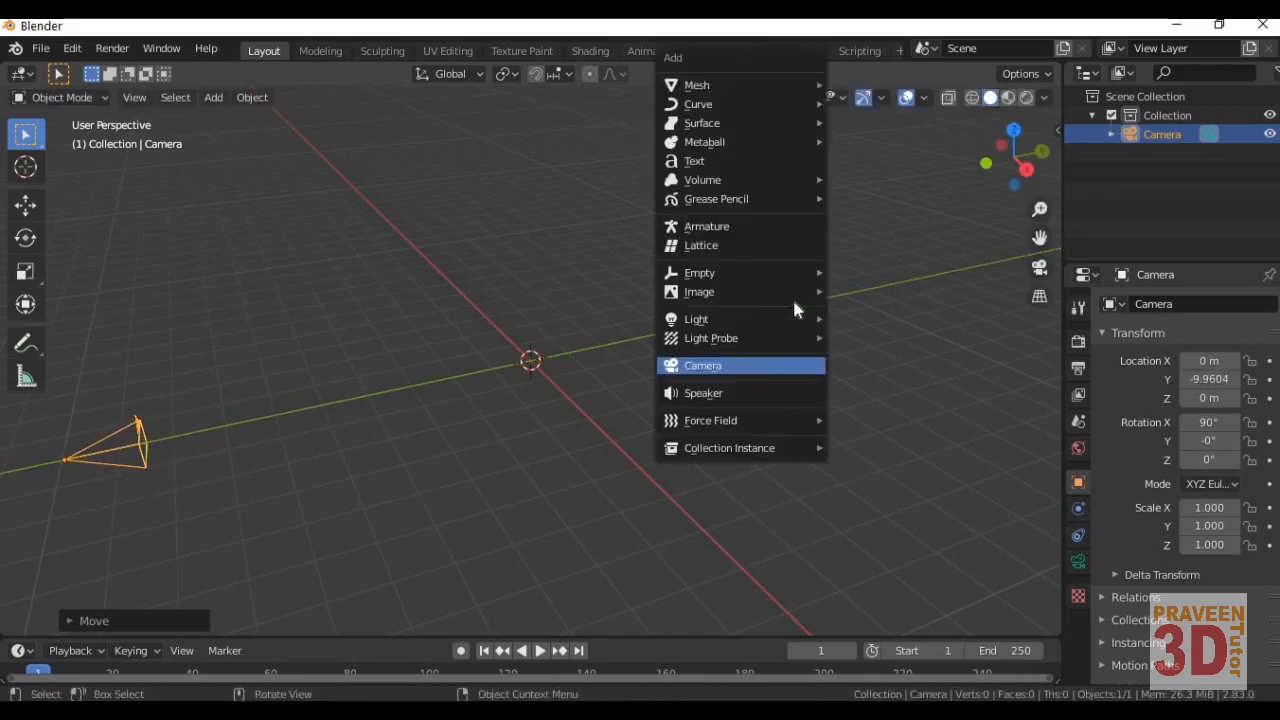
mouse_move(757, 82)
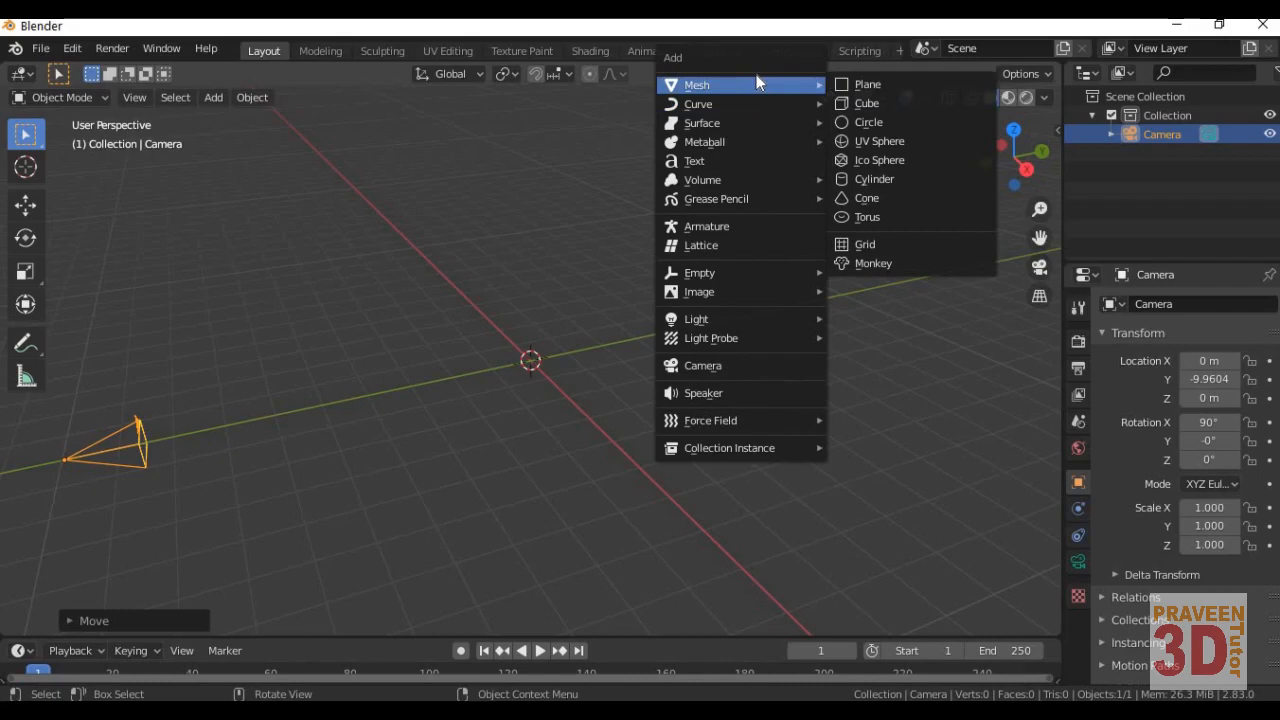
left_click(916, 145)
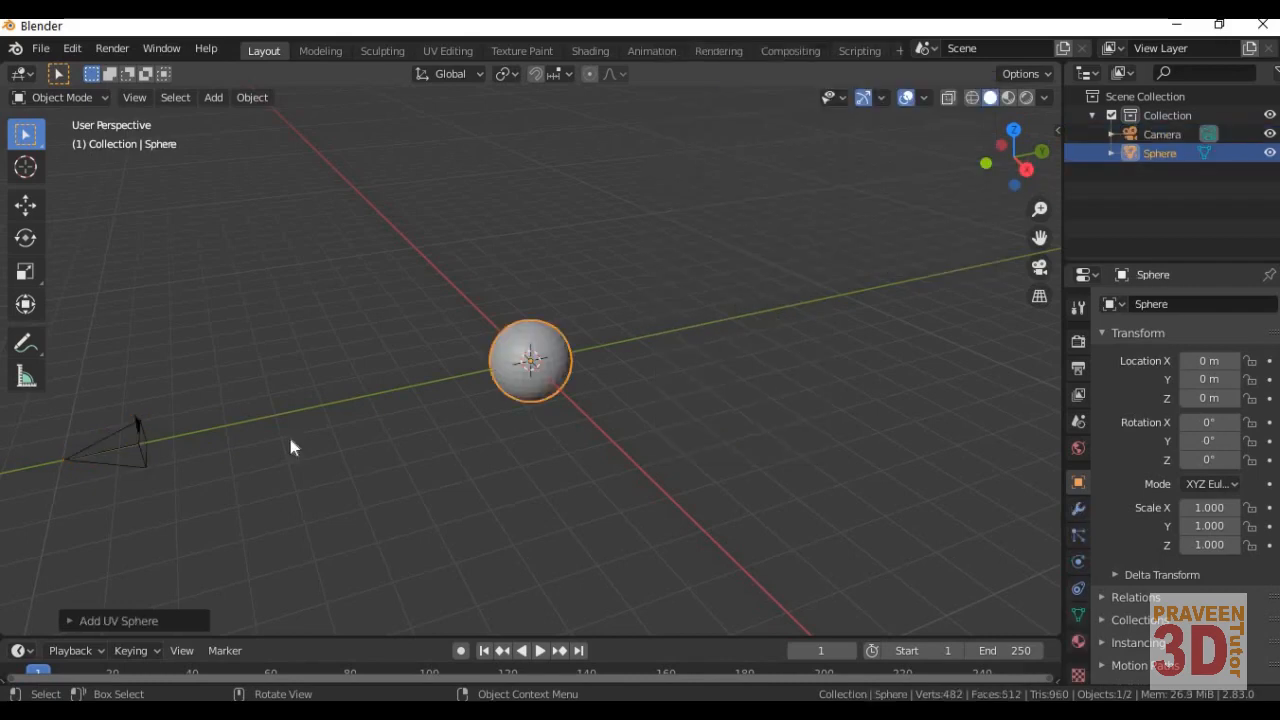
right_click(513, 363)
left_click(514, 360)
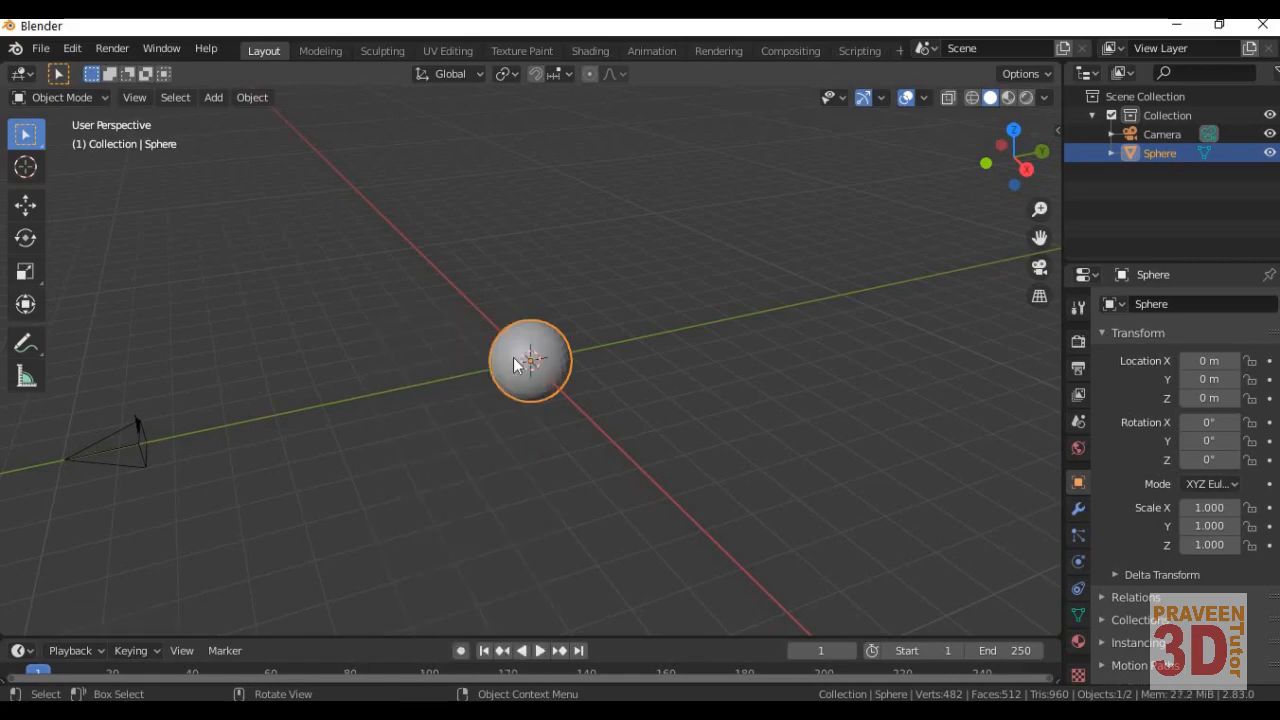
- Give the sphere a new material with an Emission surface in orange-red, hue about 0.028 and saturation about 0.84
left_click(1078, 641)
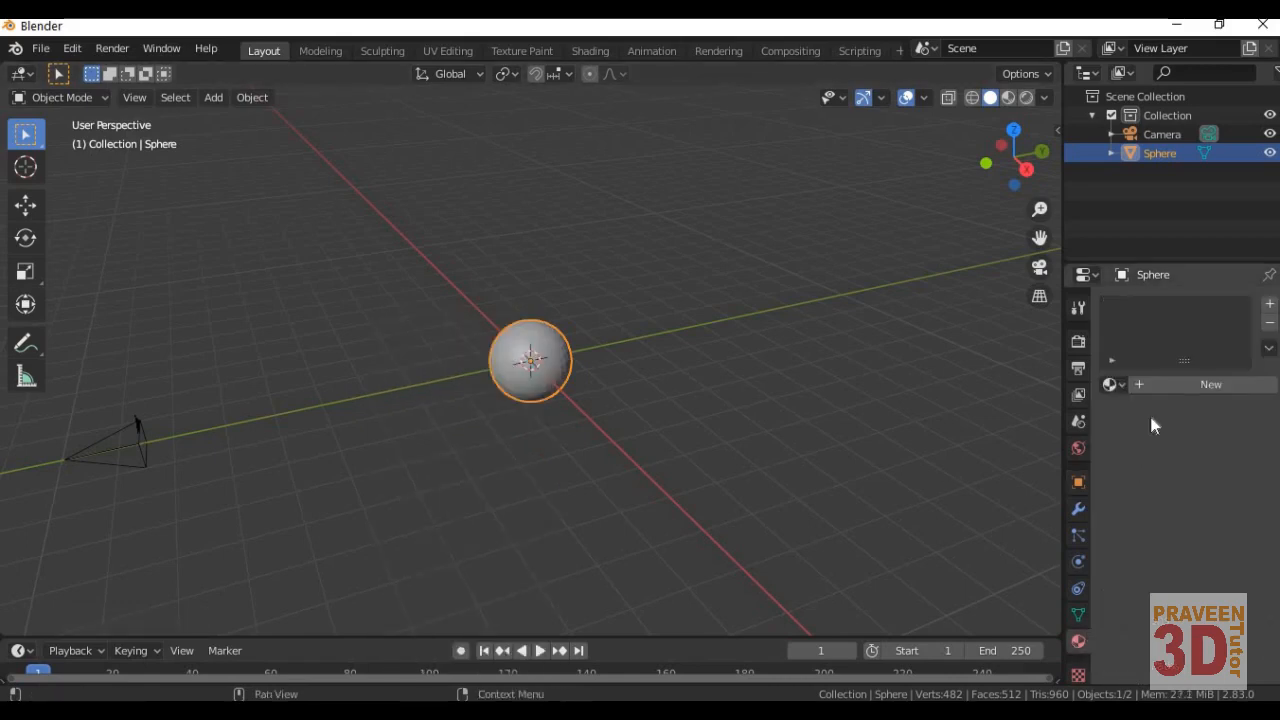
left_click(1198, 383)
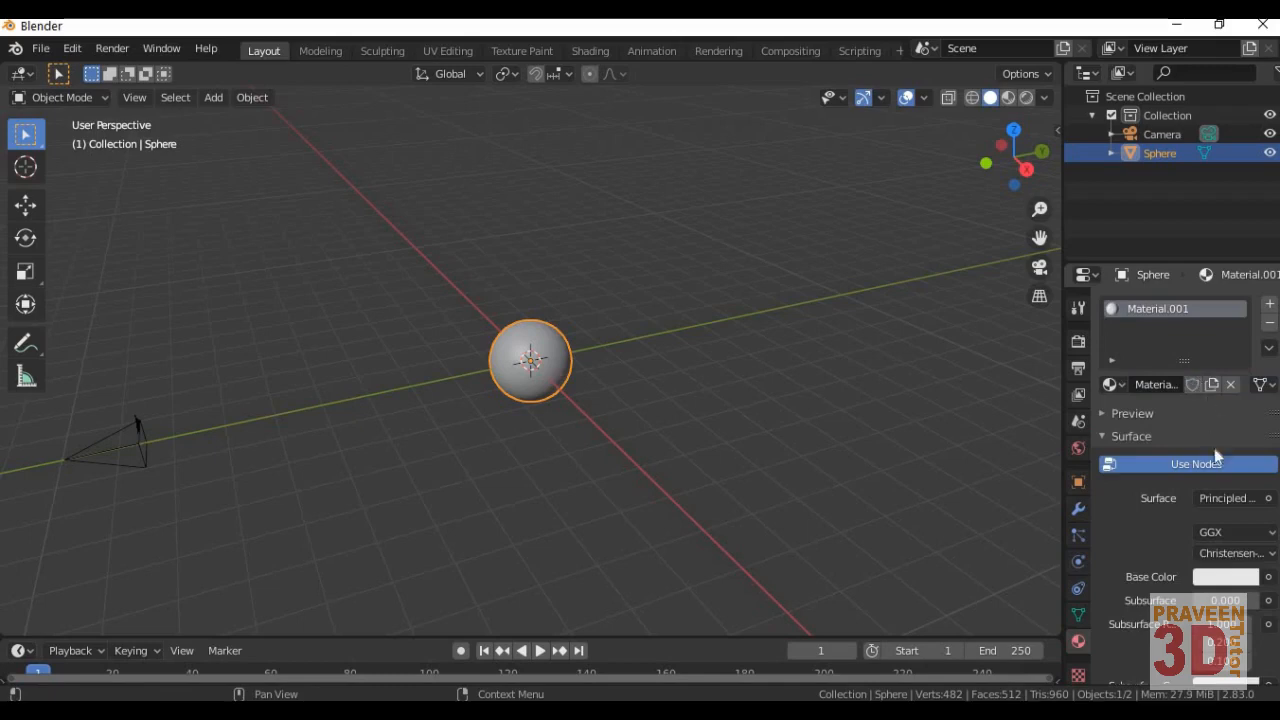
left_click(1223, 503)
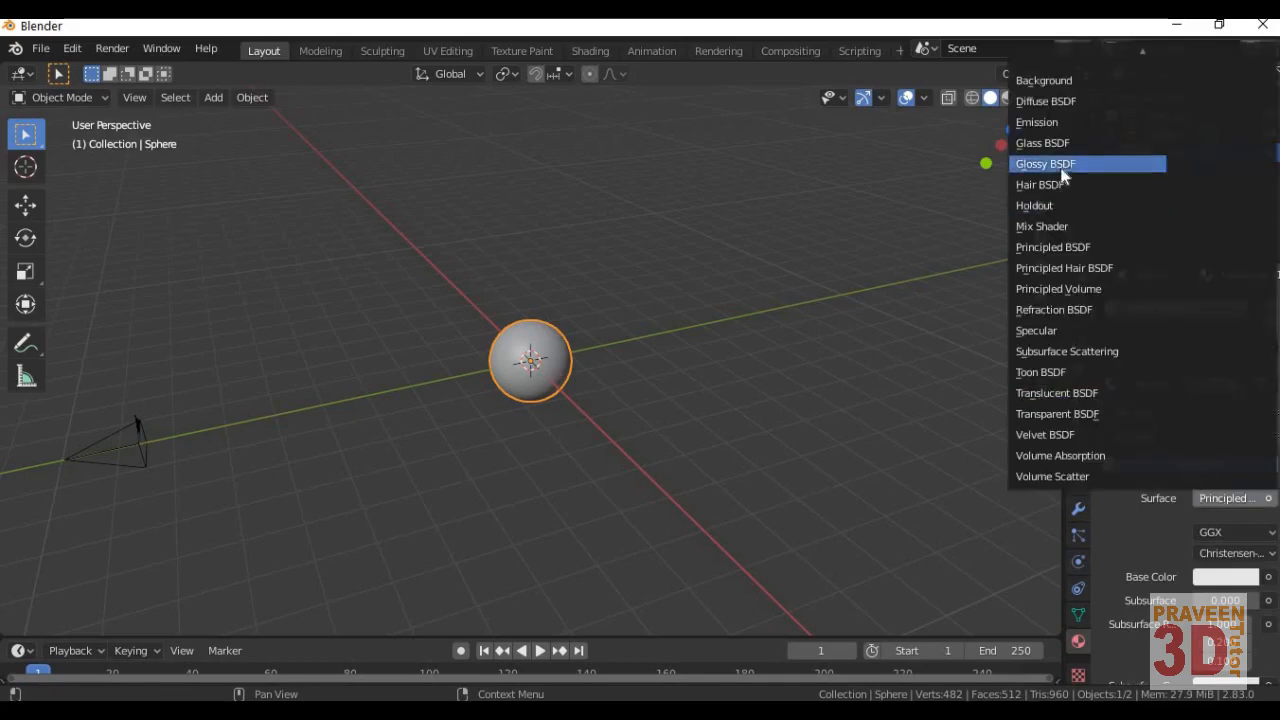
left_click(1048, 123)
left_click(1225, 532)
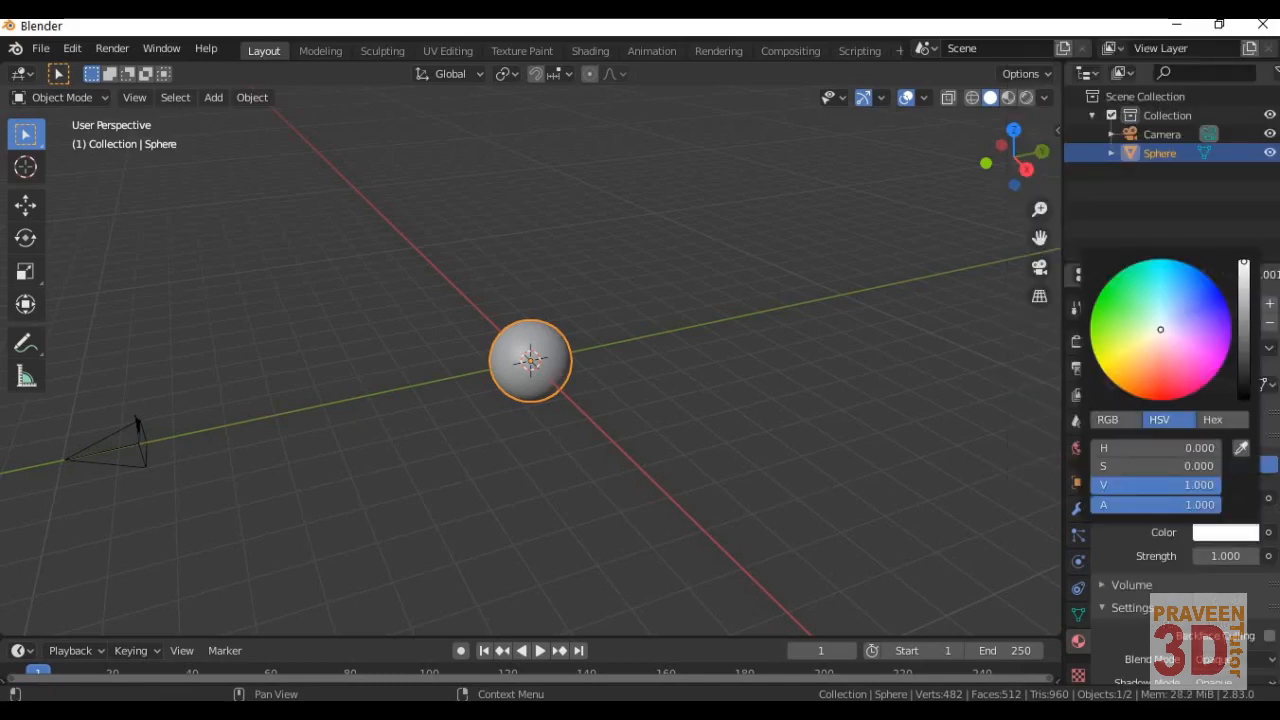
mouse_move(1153, 392)
left_mouse_down()
mouse_move(1152, 368)
mouse_move(1151, 388)
left_mouse_up()
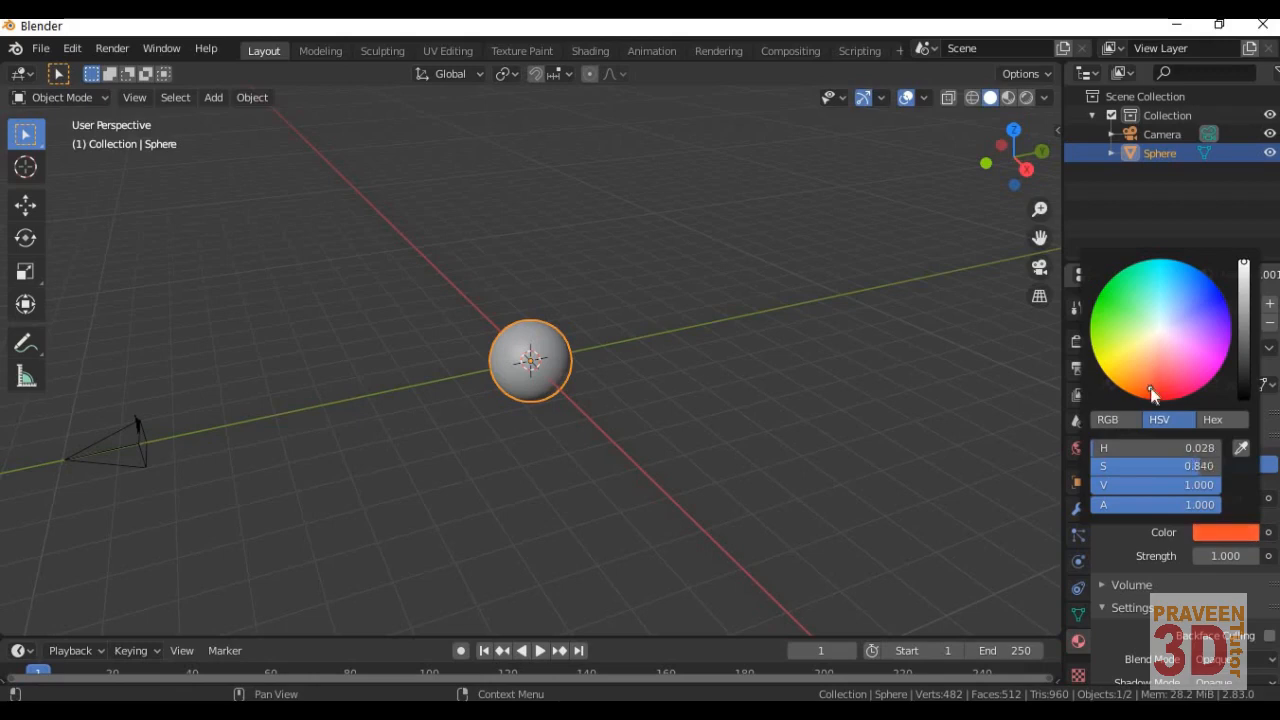
- Set the sphere's emission strength to 20 and enable Bloom in the Eevee render settings
left_click(1211, 556)
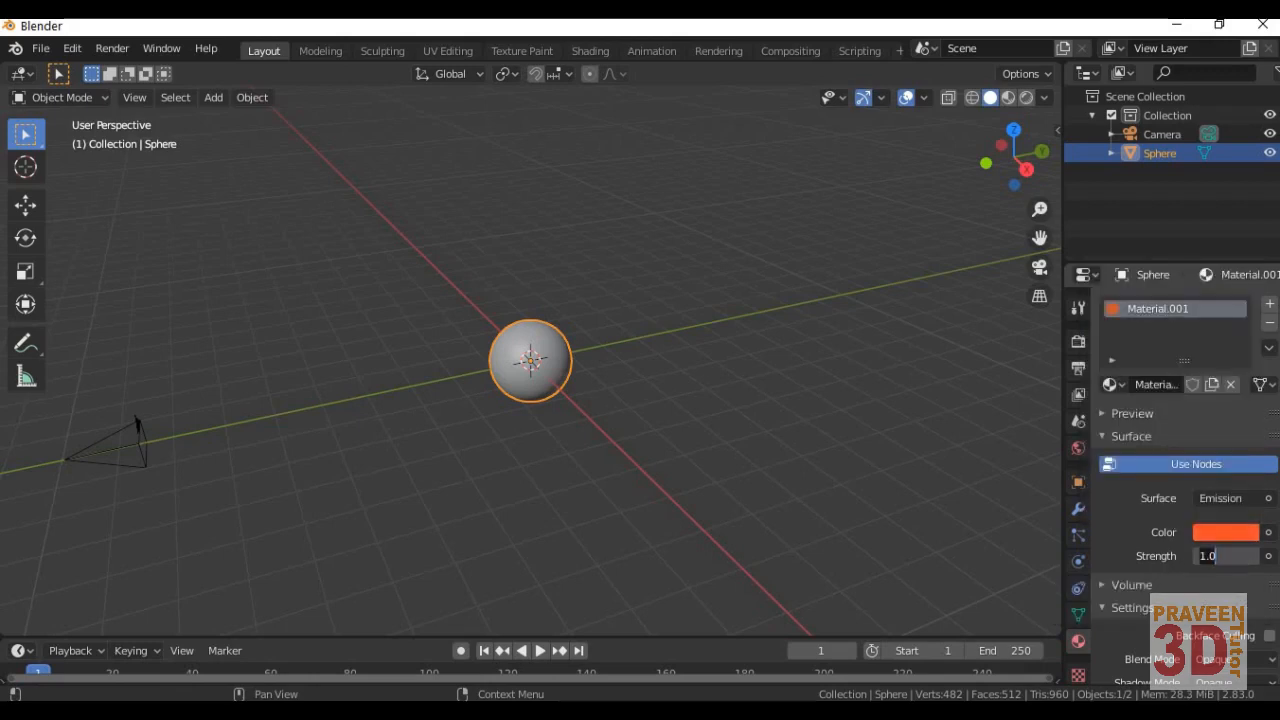
key("ctrl+a")
type("20")
key("Return")
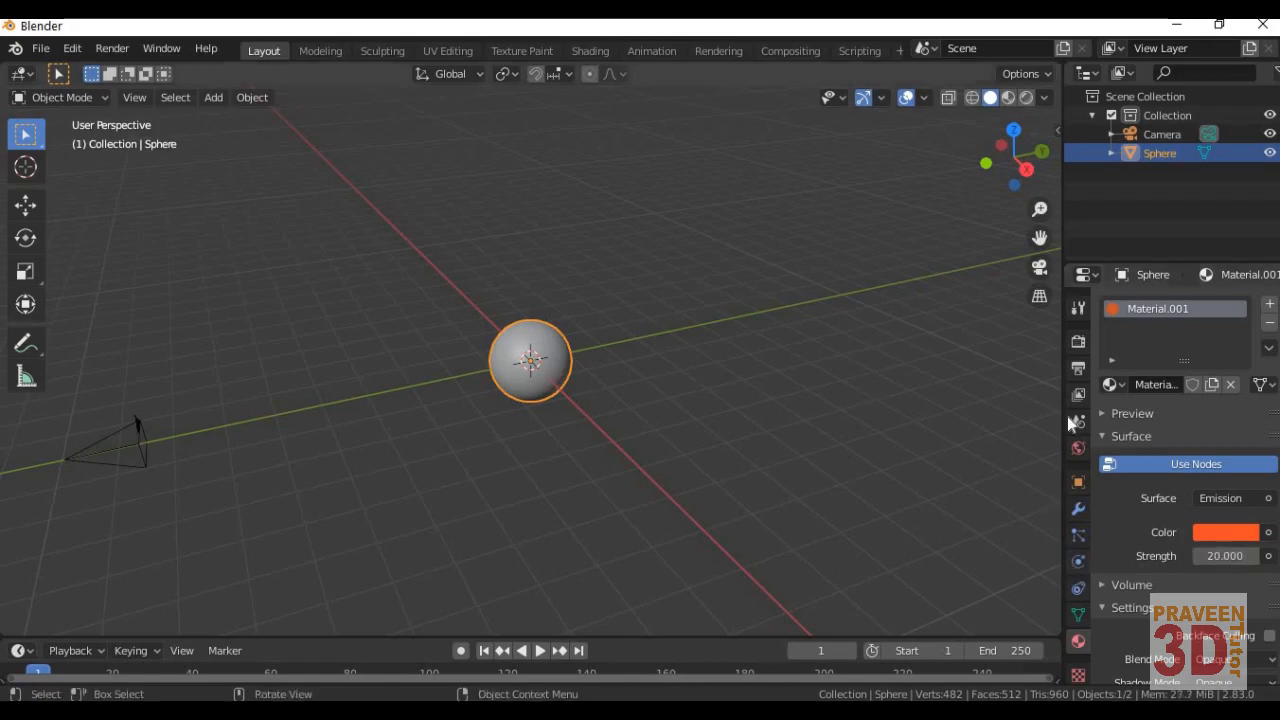
left_click(1078, 343)
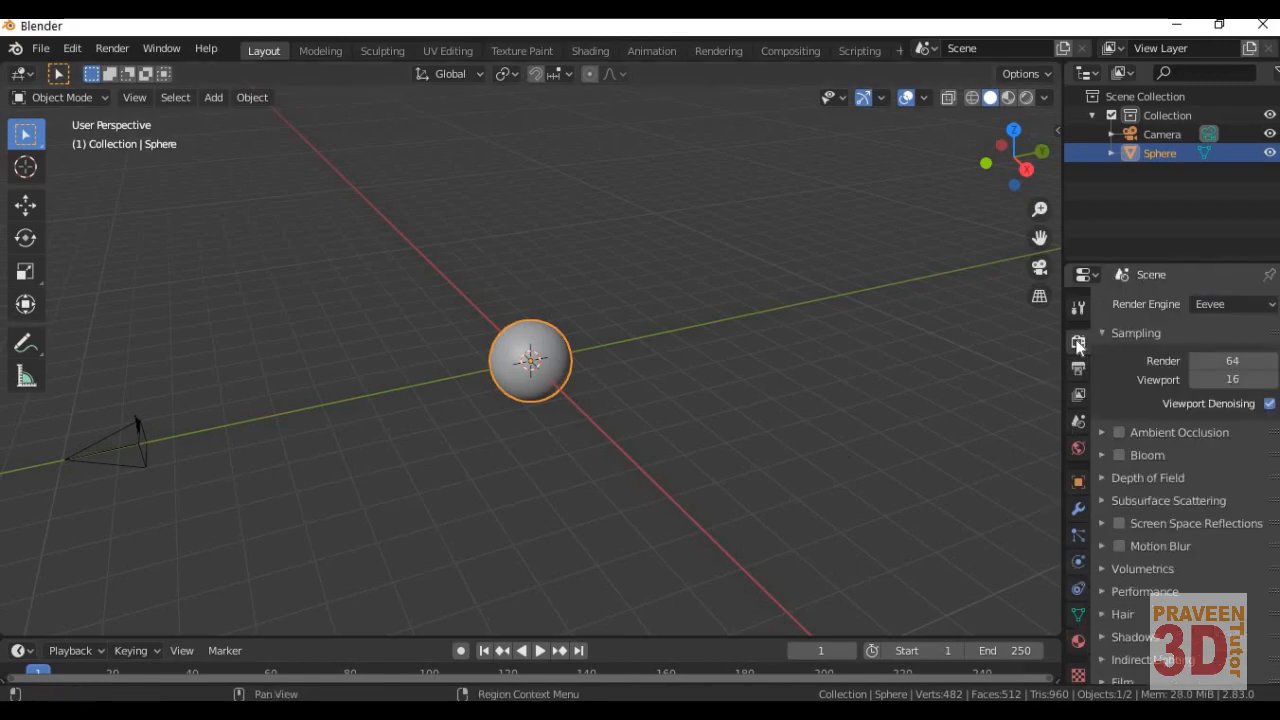
left_click(1119, 455)
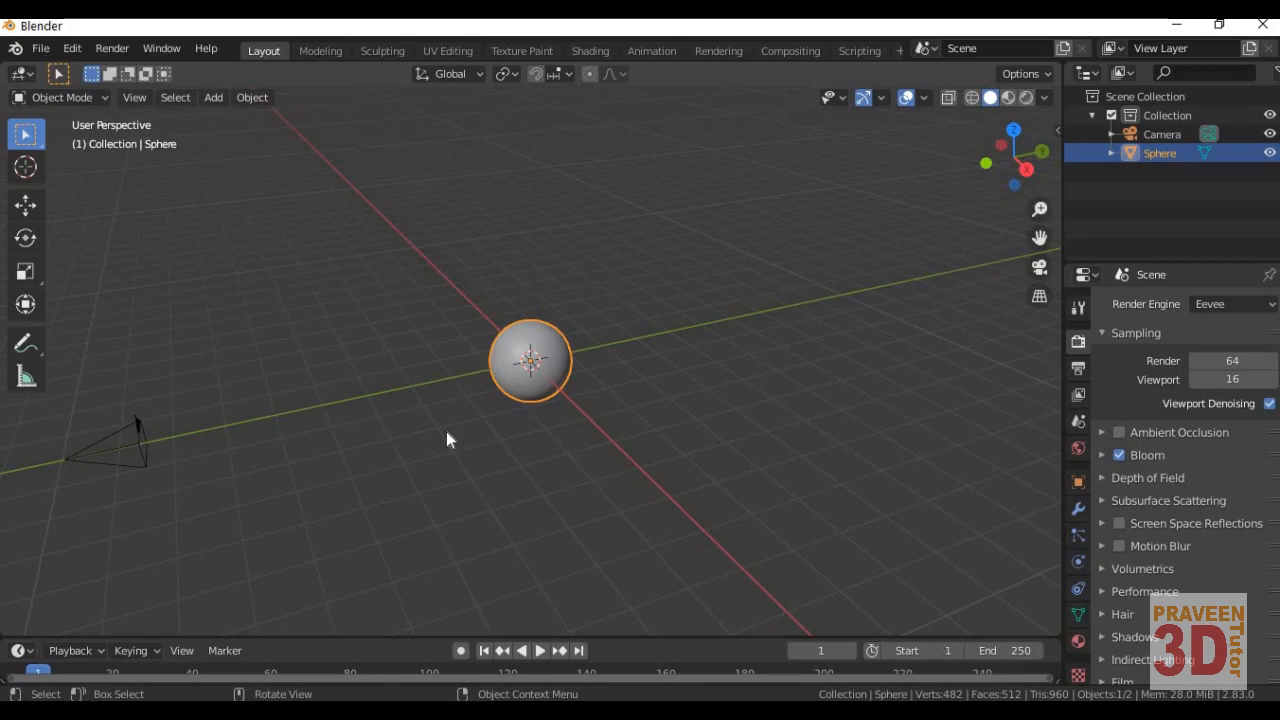
- Duplicate the sphere in place and scale the copy down slightly, judging its size through the camera
key("KP_0")
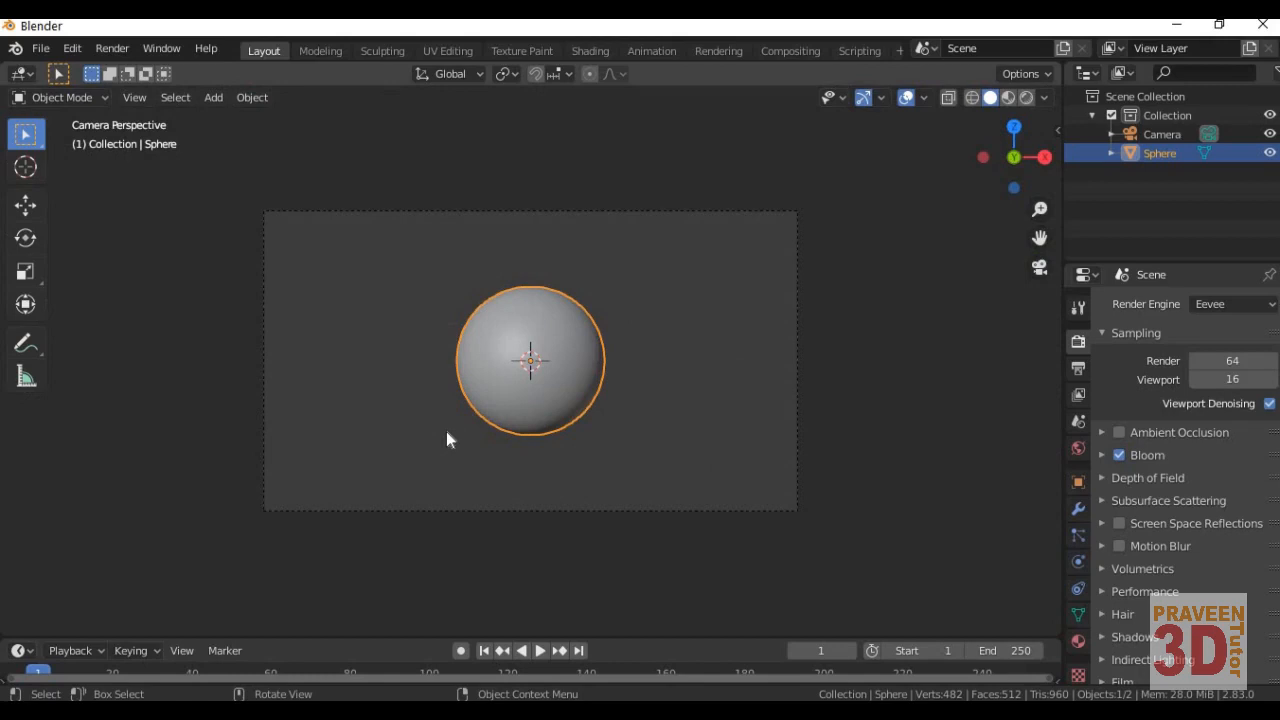
scroll(447, 433, "up", 1)
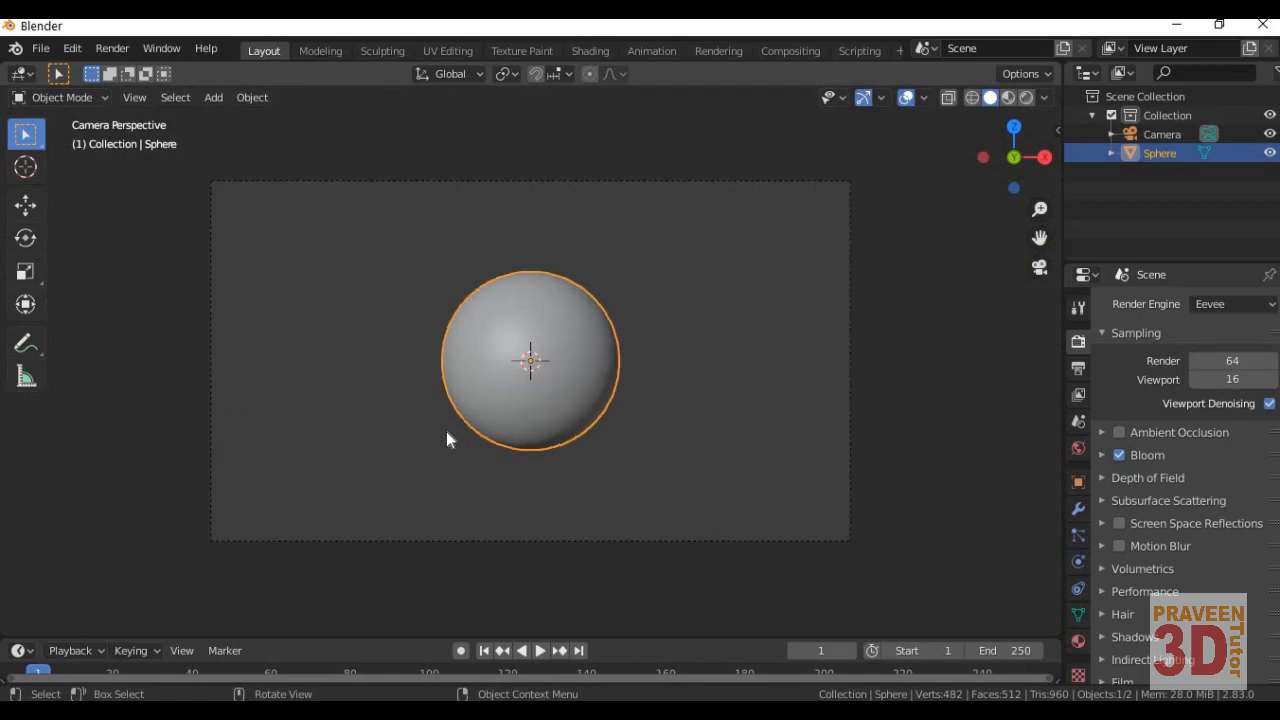
key("shift+d")
right_click(446, 431)
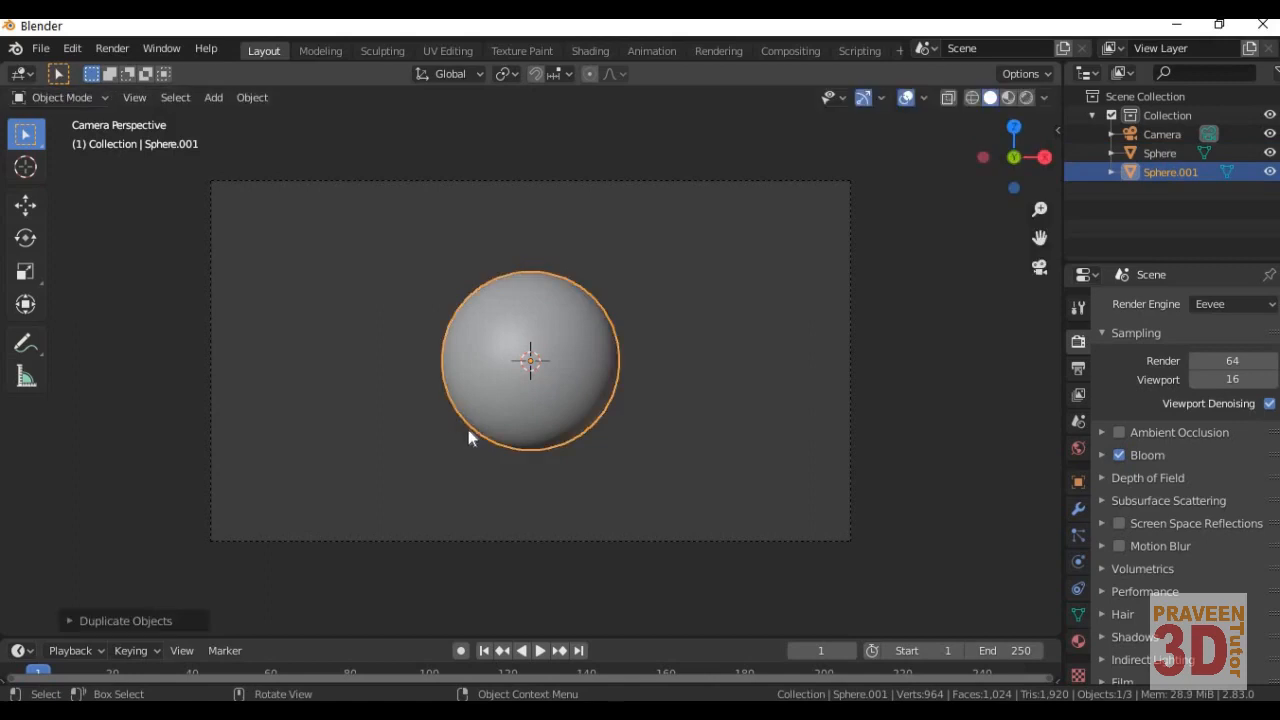
key("s")
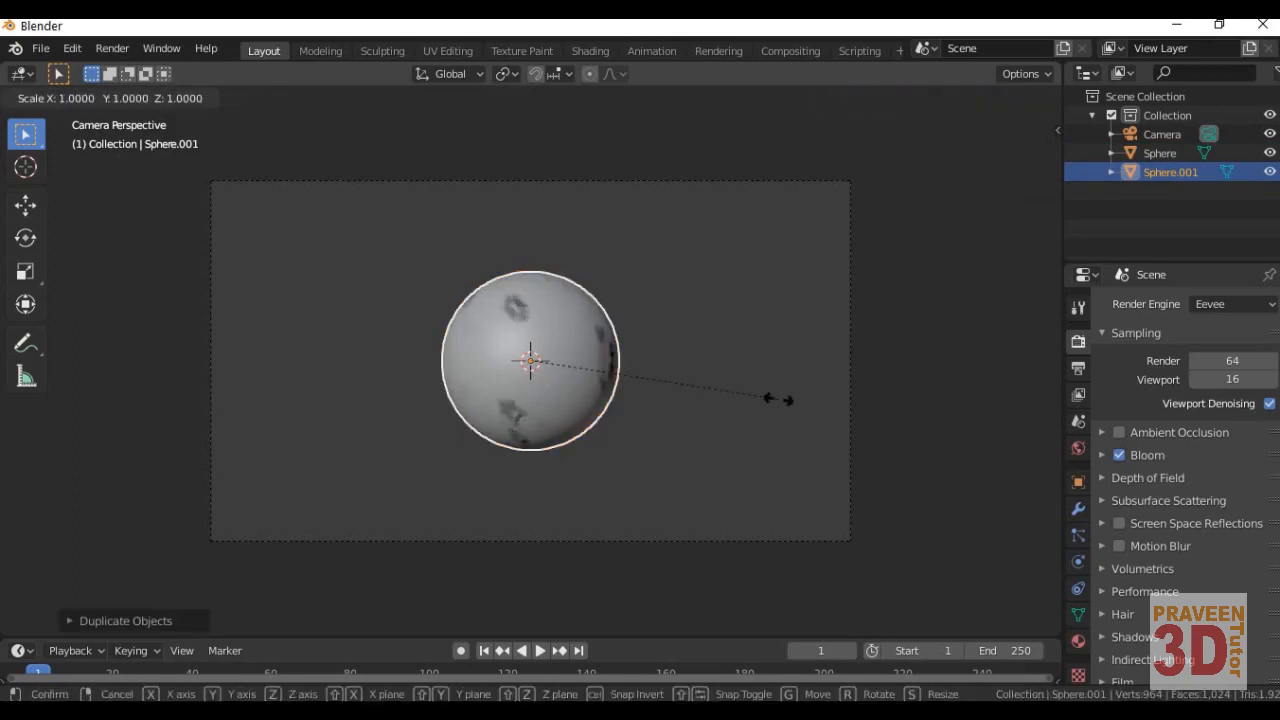
left_click(745, 399)
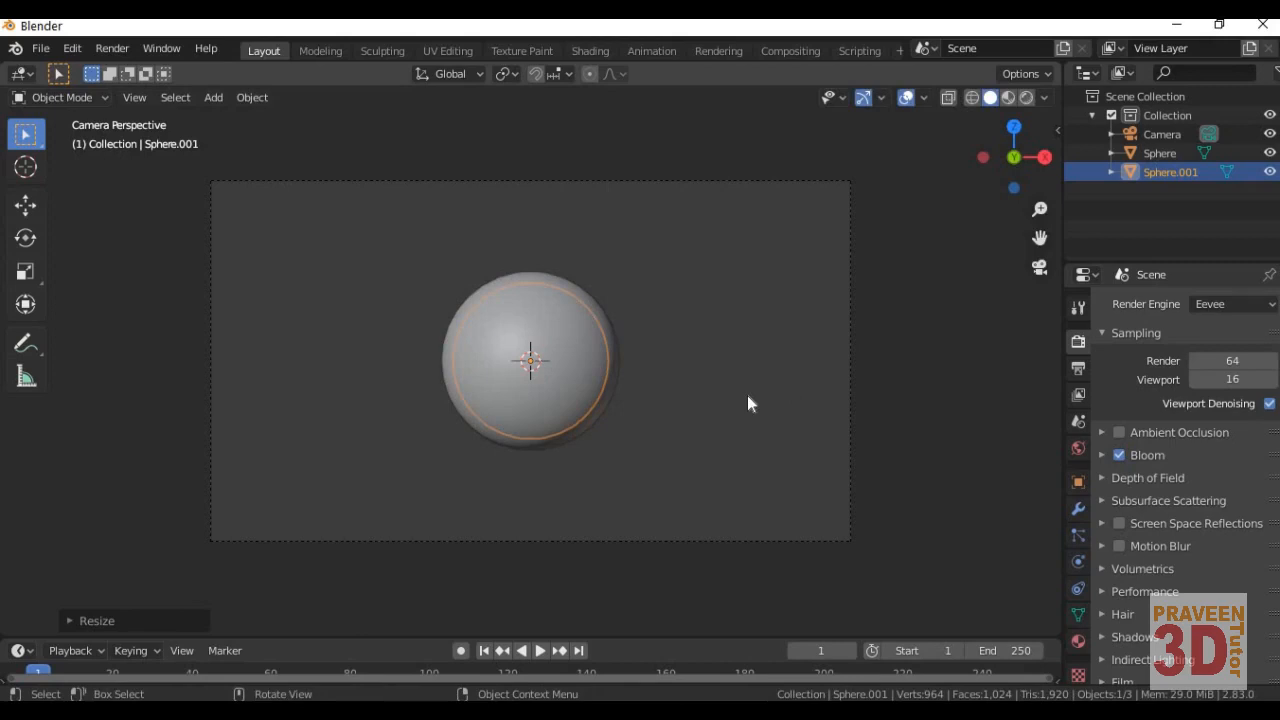
- Move the smaller sphere along Y toward the camera until it covers the original, and preview the camera view in Rendered shading
key("KP_0")
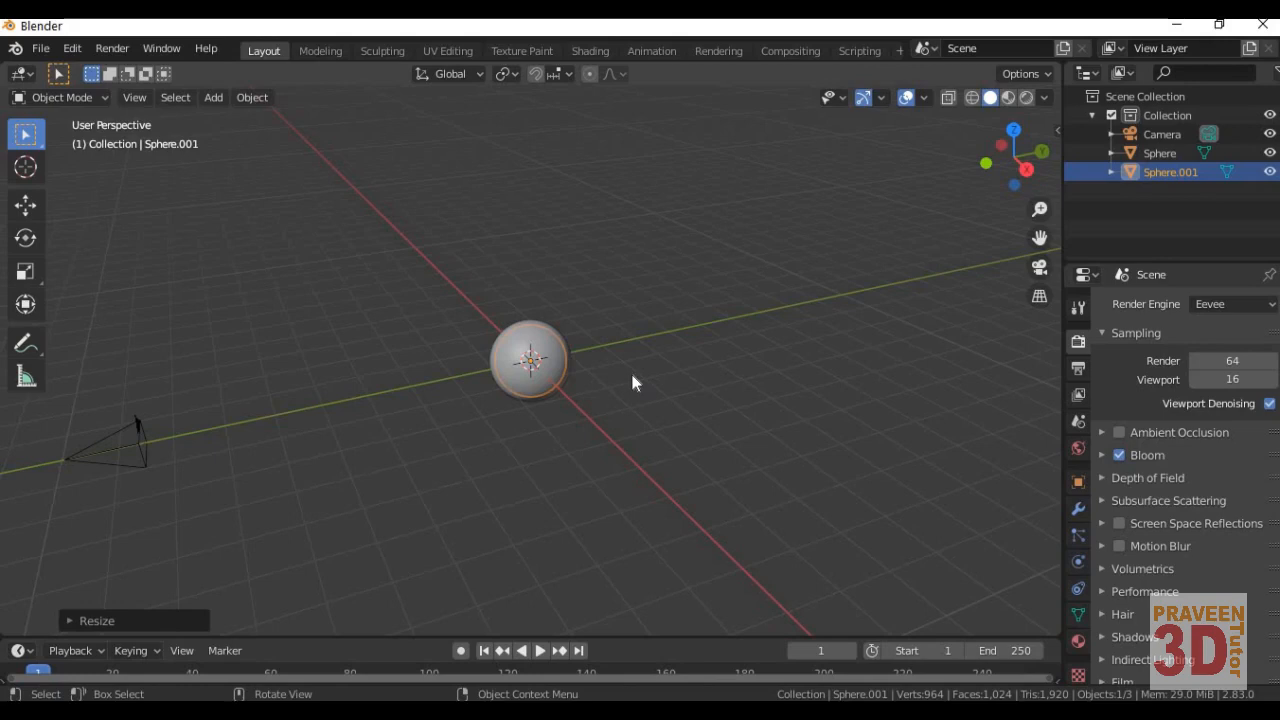
key("g")
key("y")
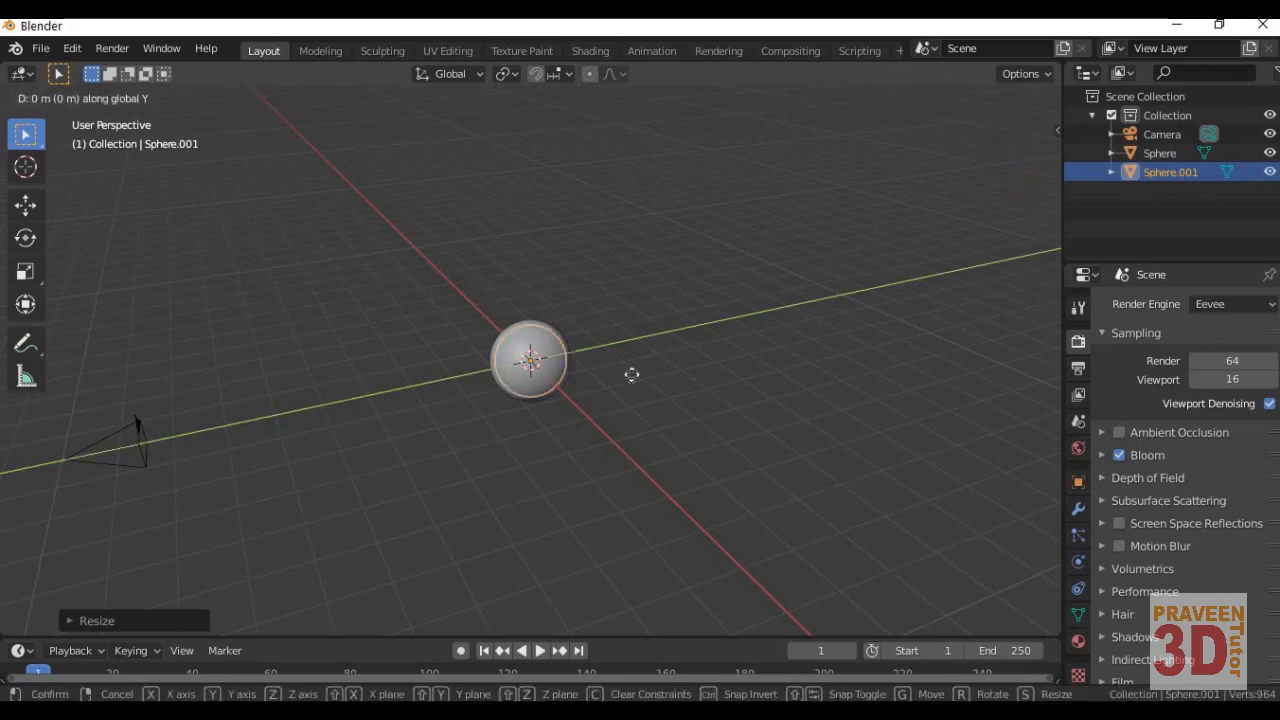
left_click(506, 389)
key("KP_0")
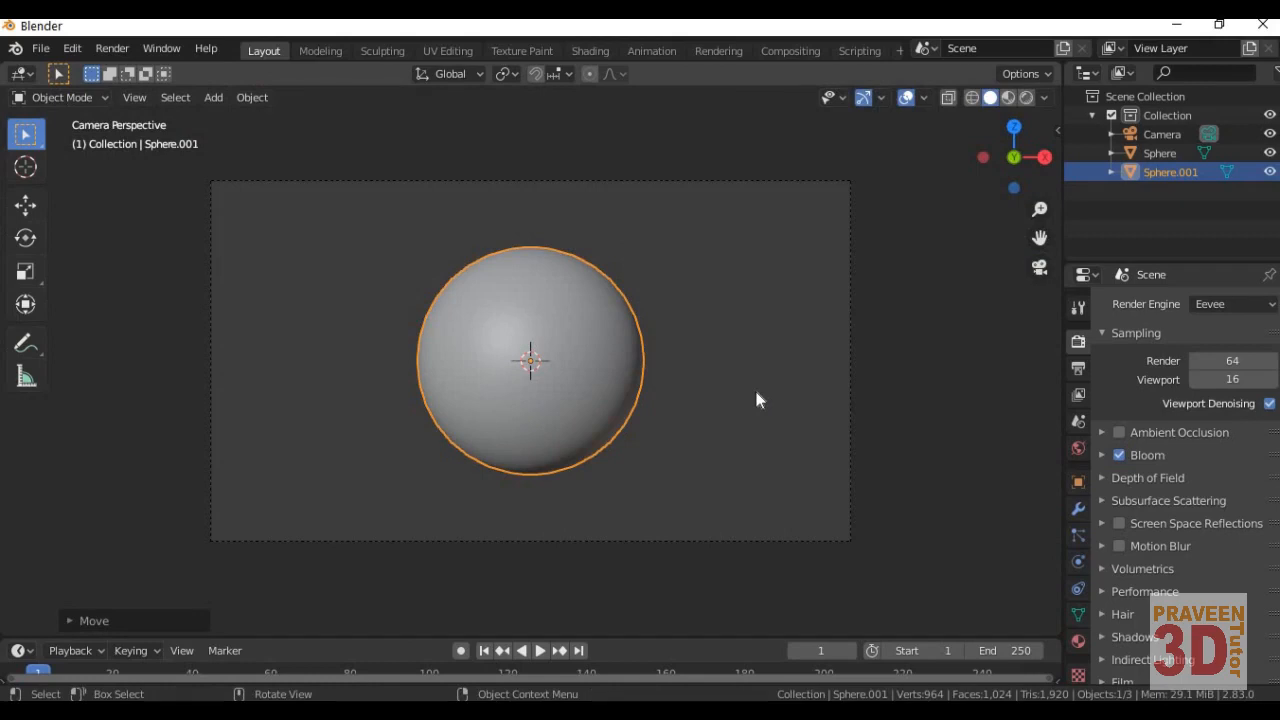
key("z")
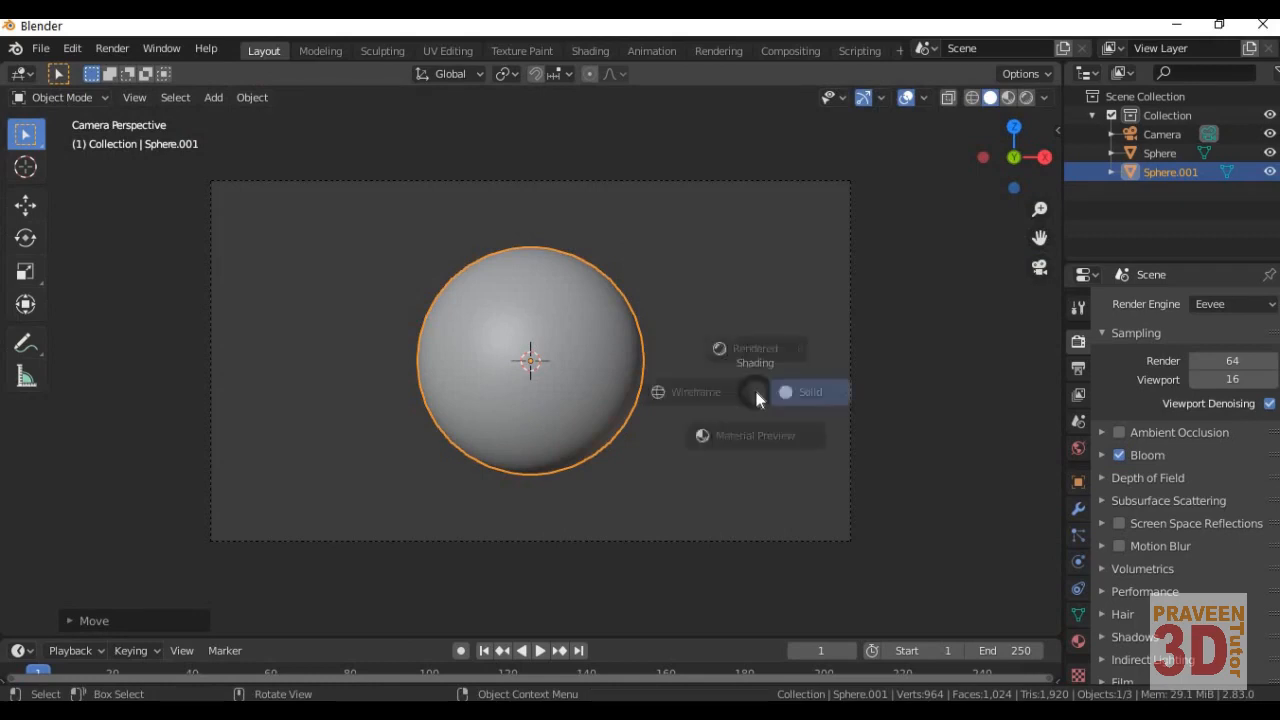
left_click(745, 299)
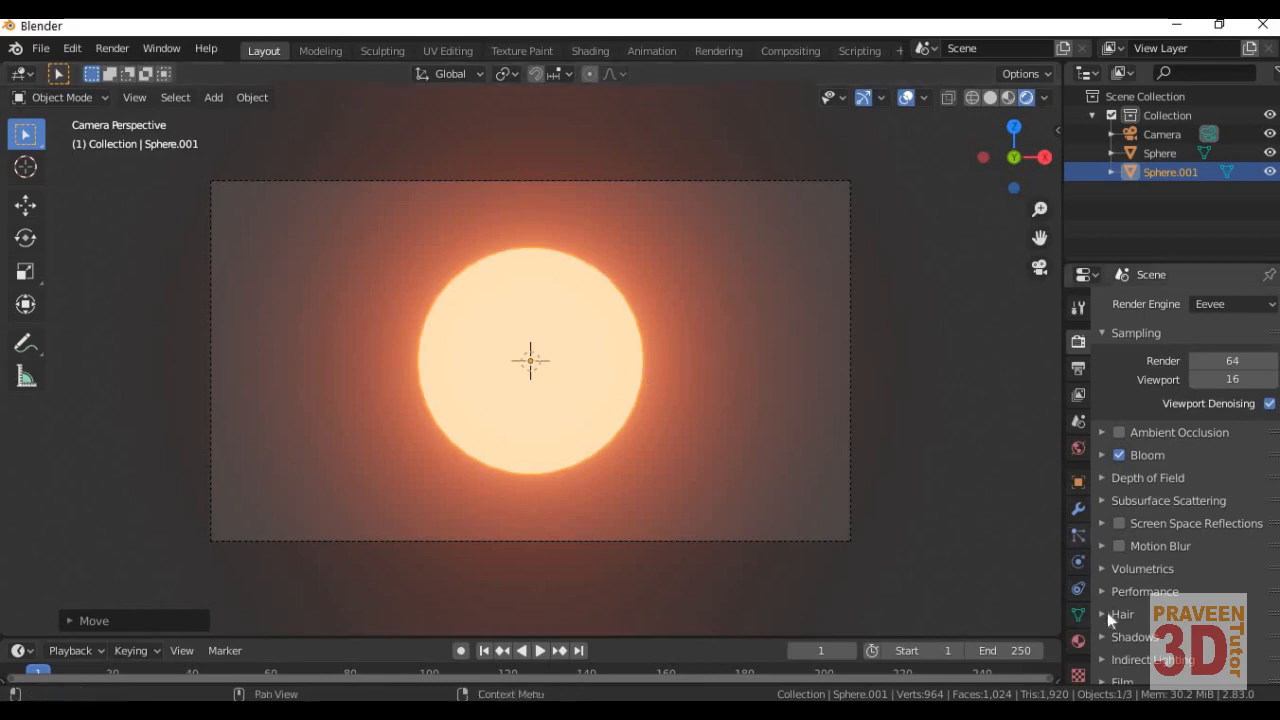
- Make the front sphere's material a separate copy, independent of the original glowing sphere
left_click(1078, 641)
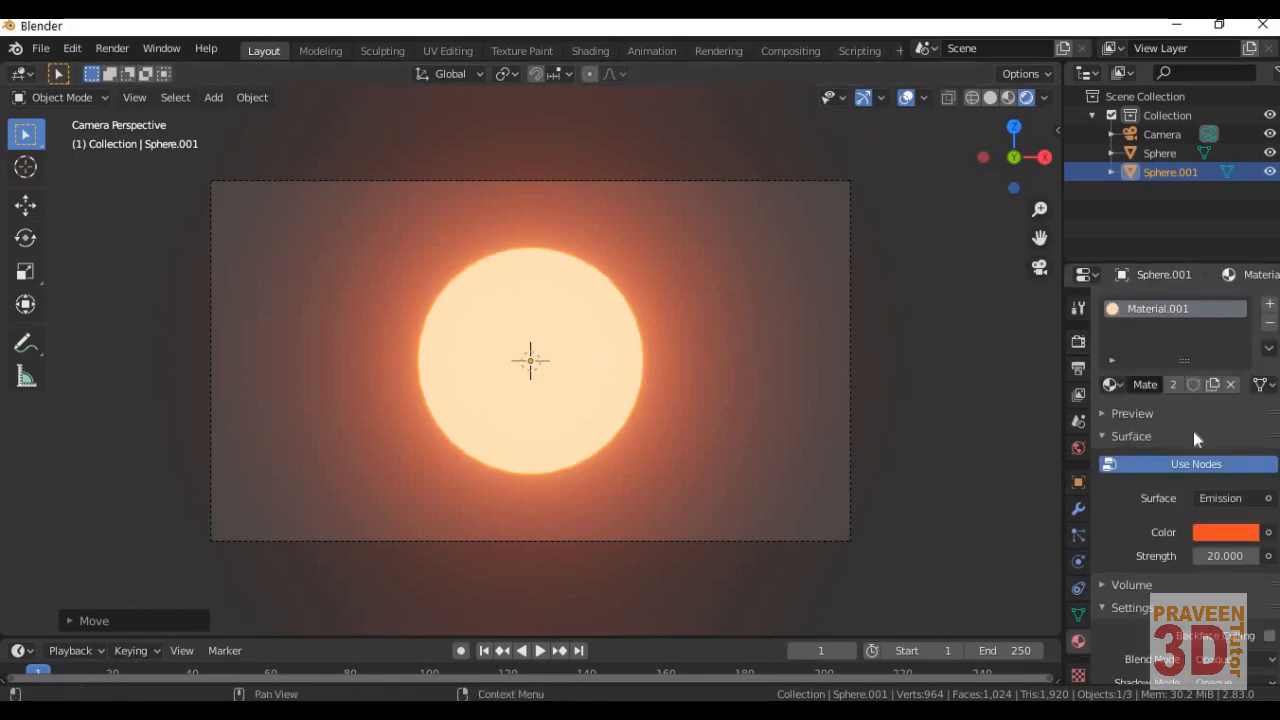
left_click(1169, 388)
left_click(1220, 498)
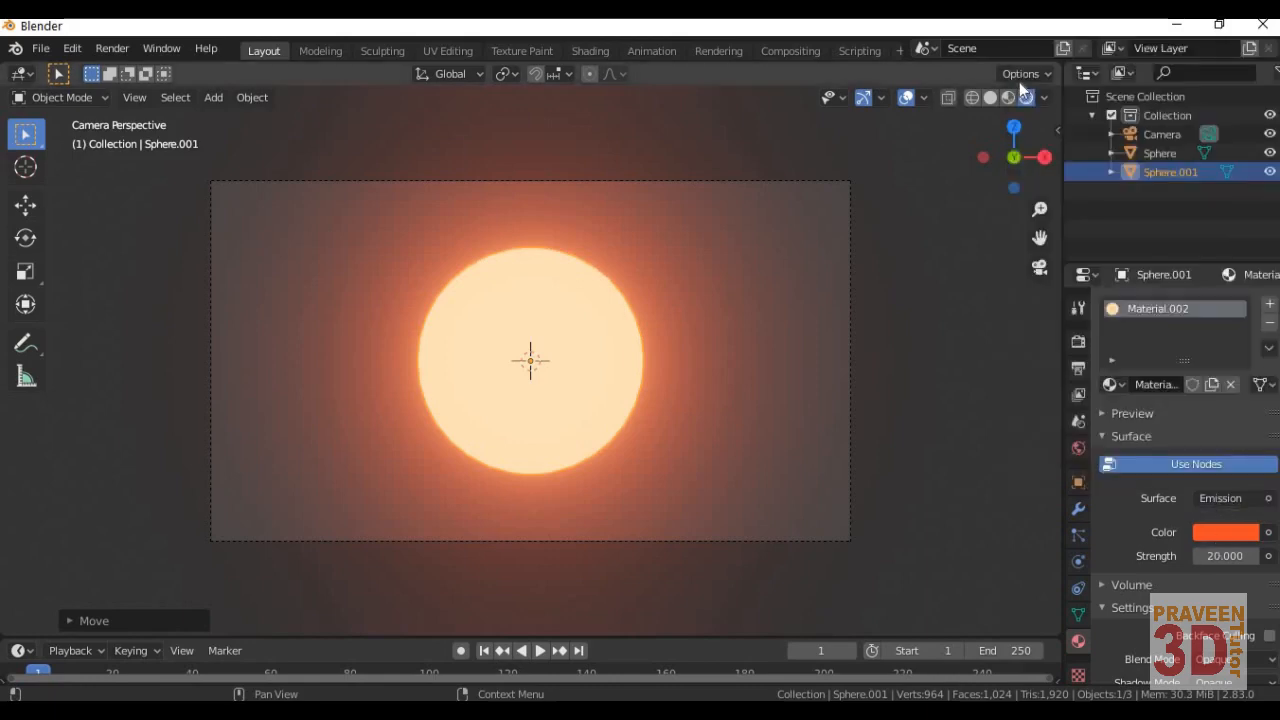
- Change the front sphere's surface shader to Principled BSDF and set its base color to black
left_click(1215, 498)
scroll(1108, 111, "up", 4)
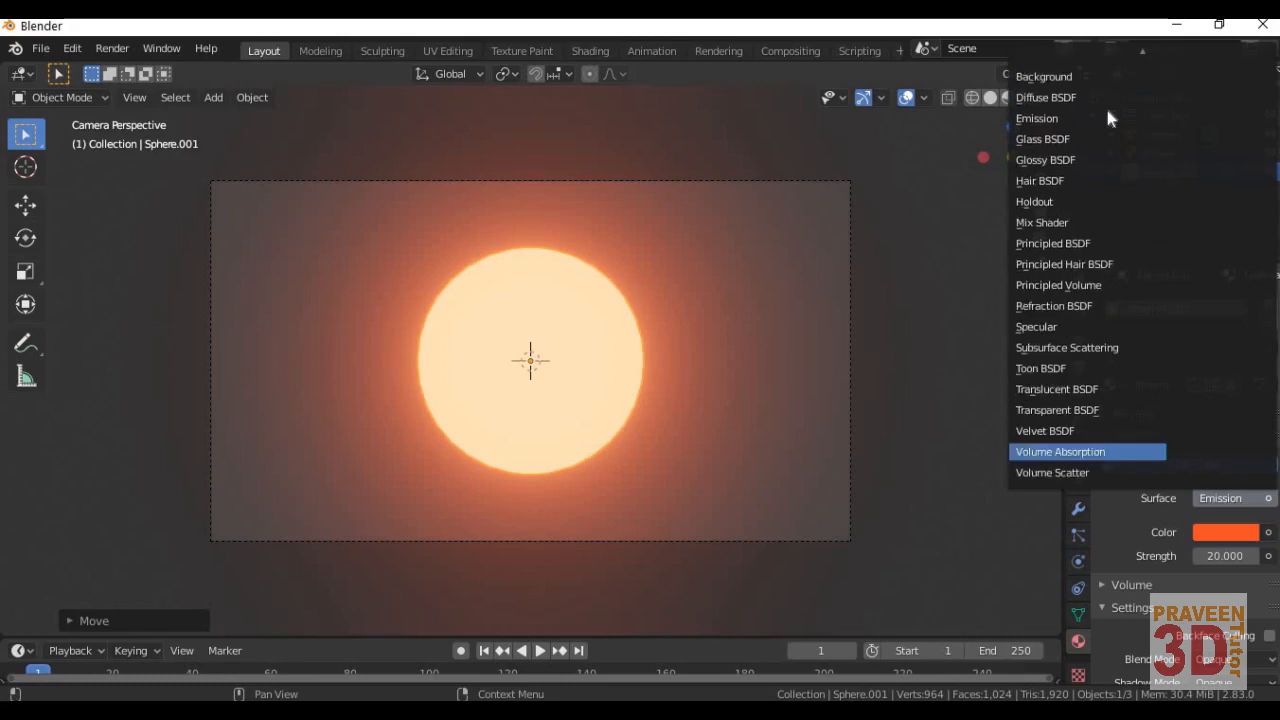
scroll(1108, 120, "down", 3)
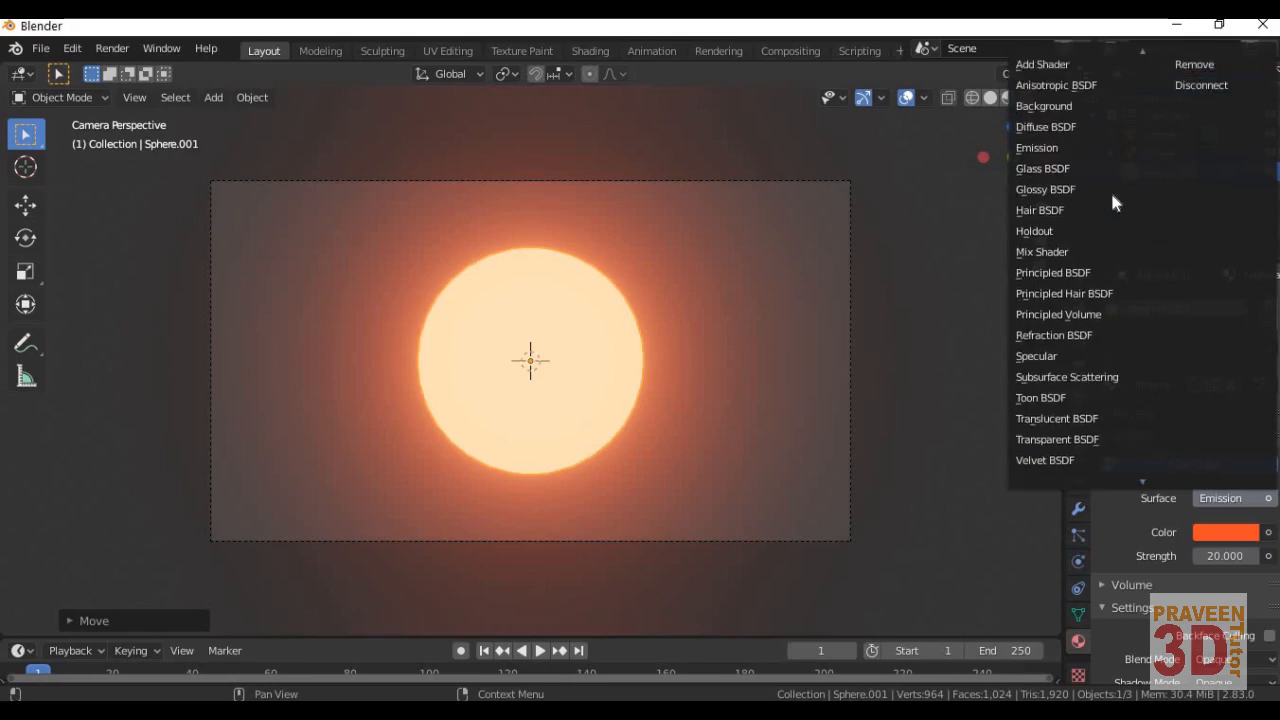
left_click(1100, 273)
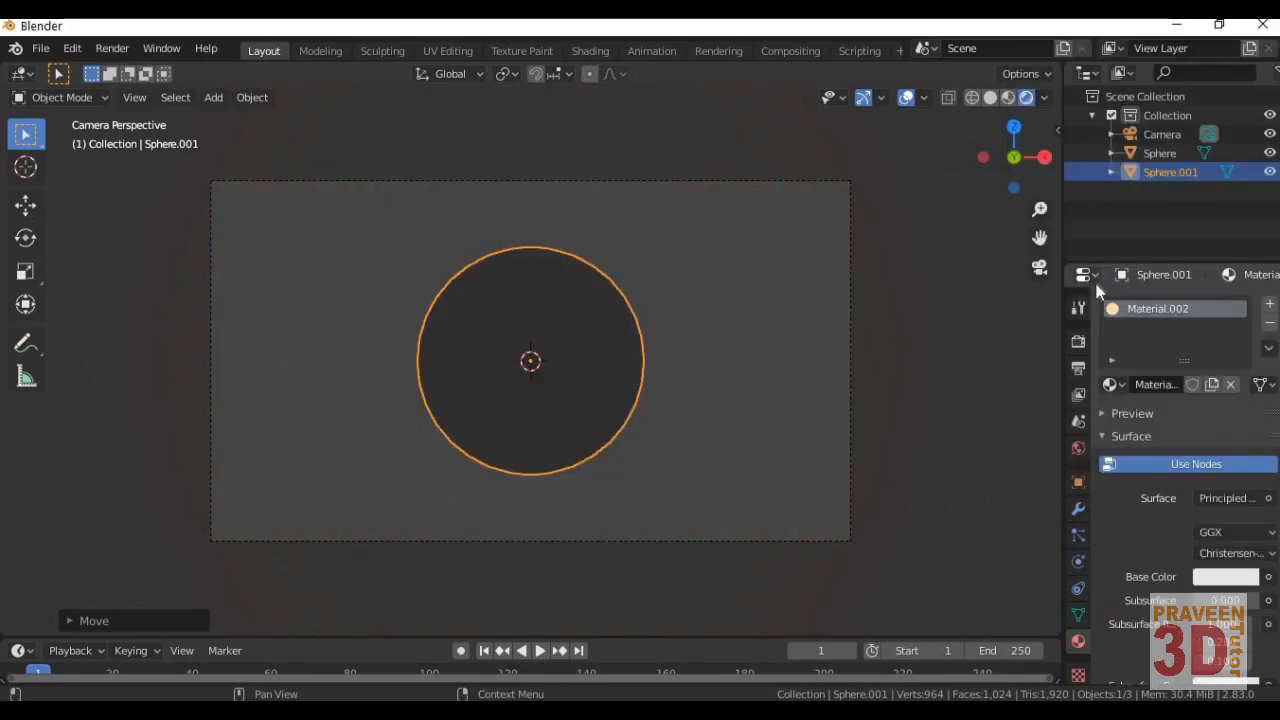
left_click(1245, 578)
left_click(1243, 435)
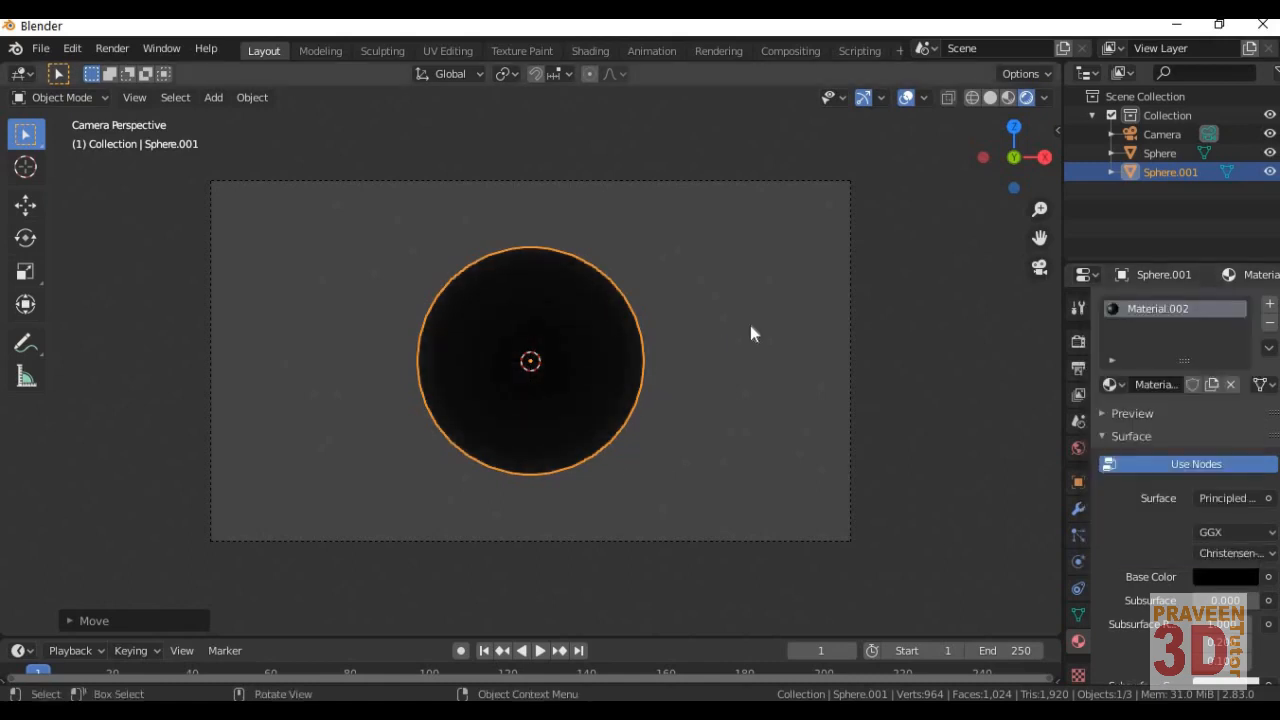
- Scale the black sphere down to about 0.76 so a thin glowing ring surrounds it in the camera view
key("s")
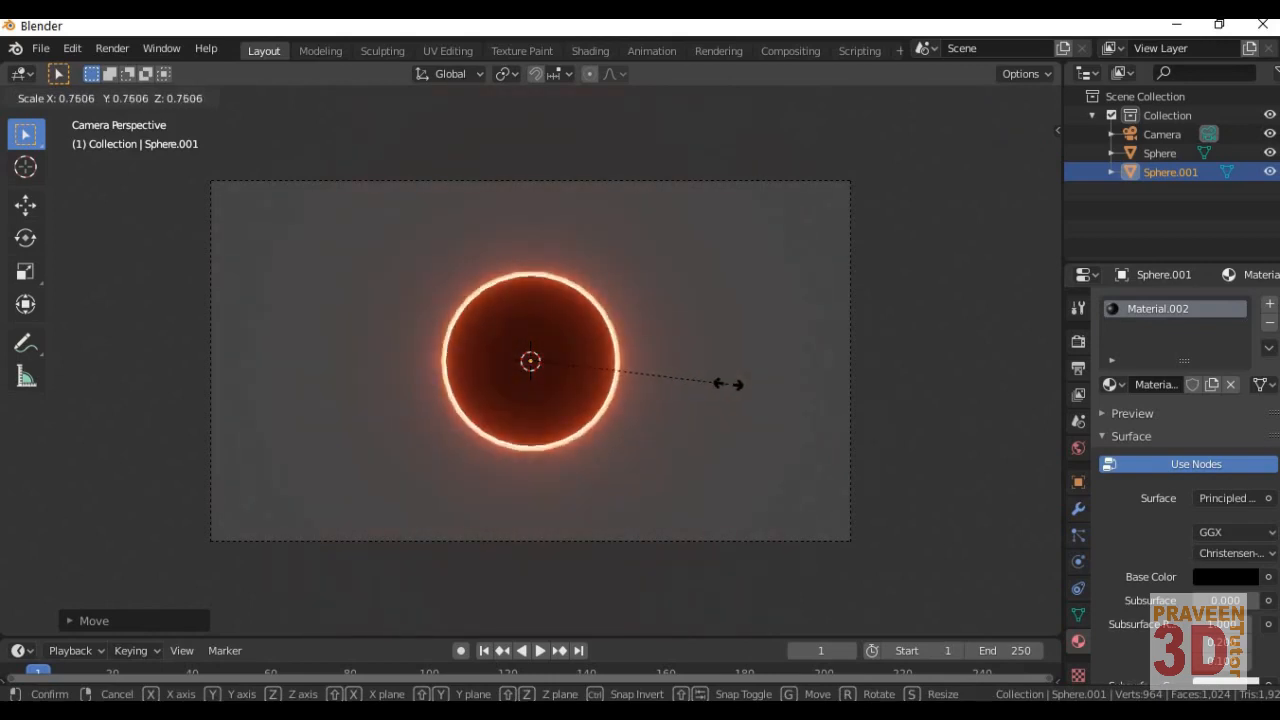
left_click(727, 384)
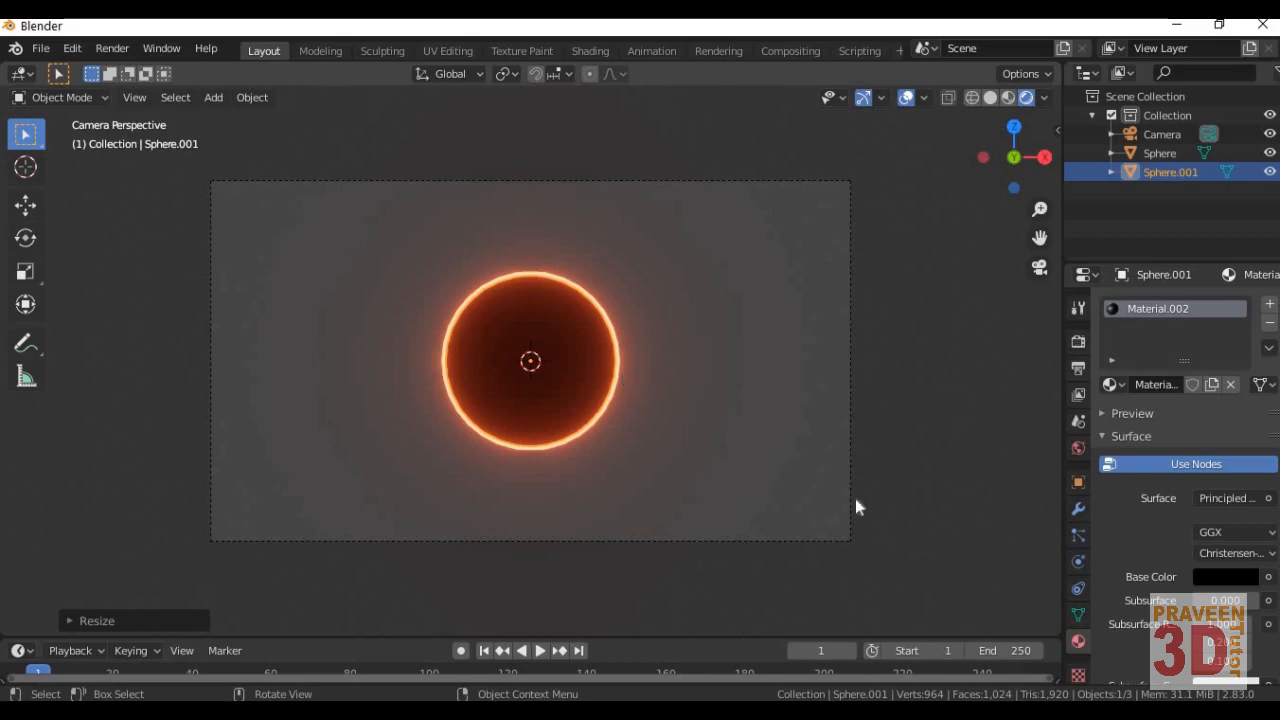
- Set the world background color to black
left_click(1080, 448)
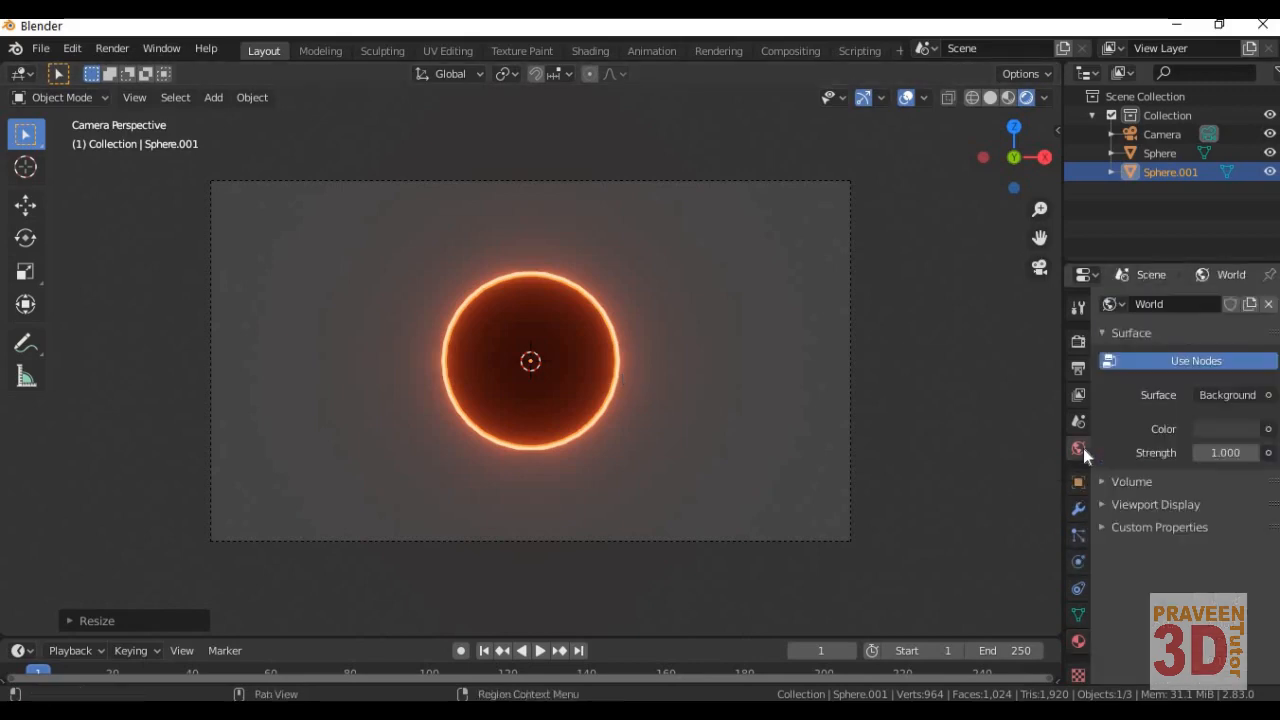
left_click(1252, 429)
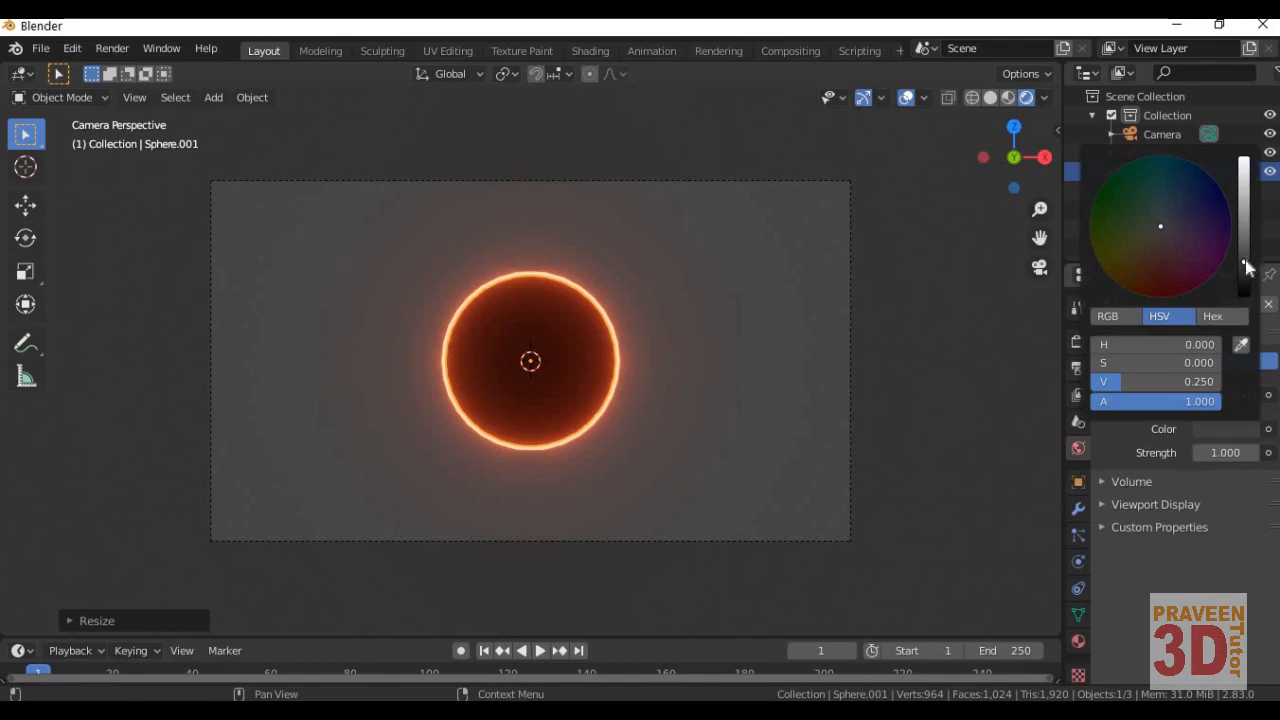
left_click_drag(1246, 263, 1242, 310)
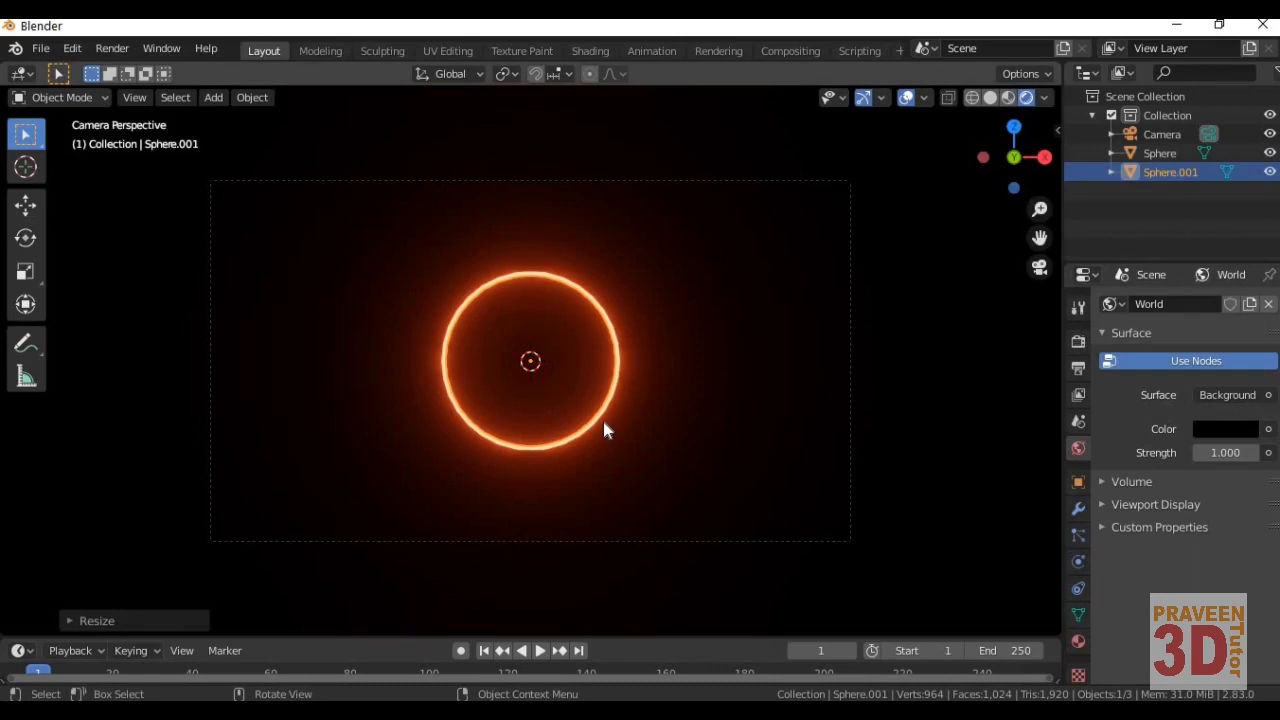
- Bring back the front sphere's material settings and enlarge the timeline area
left_click(1078, 641)
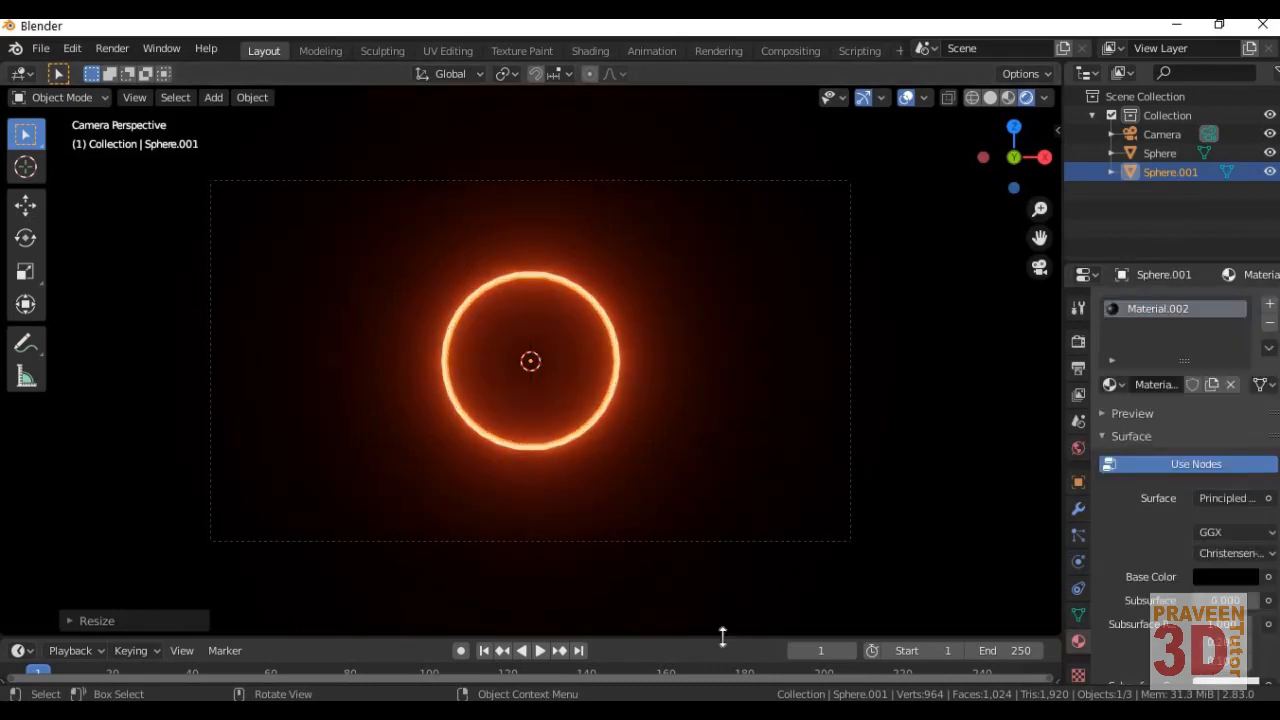
left_click_drag(723, 637, 737, 526)
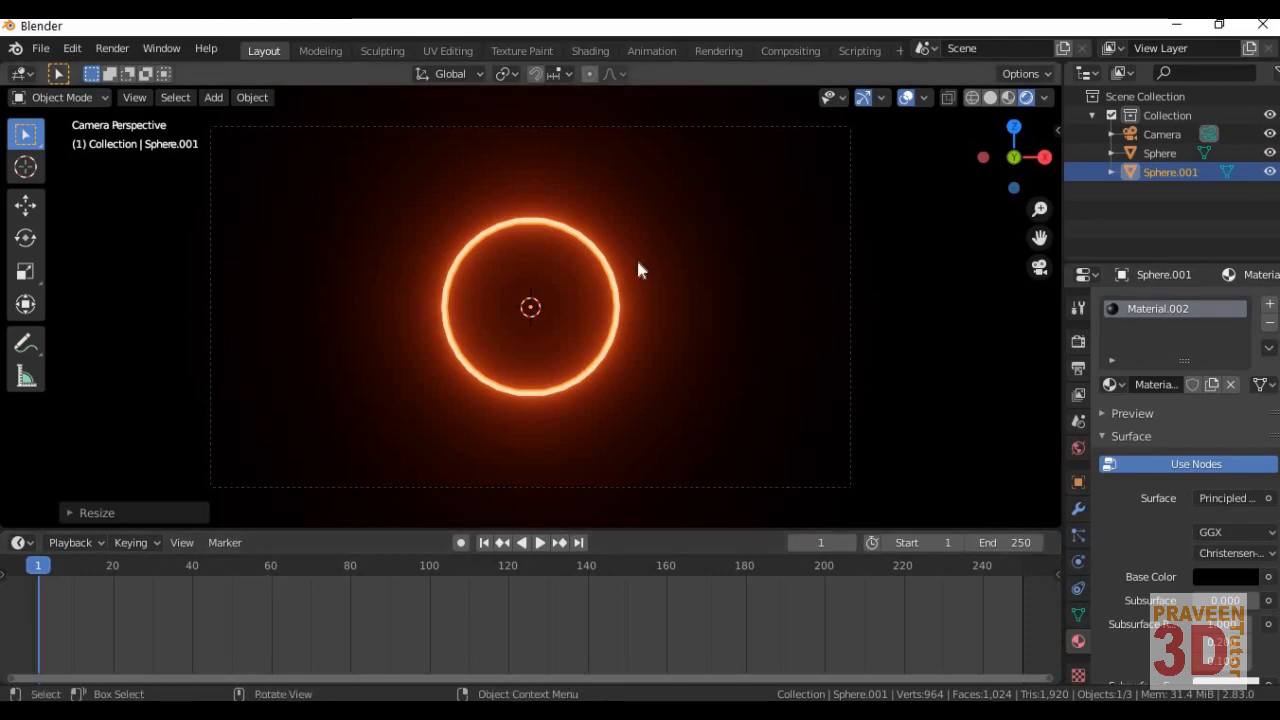
- Compare the spheres' alignment in Solid and Rendered shading from the front view and through the camera
key("z")
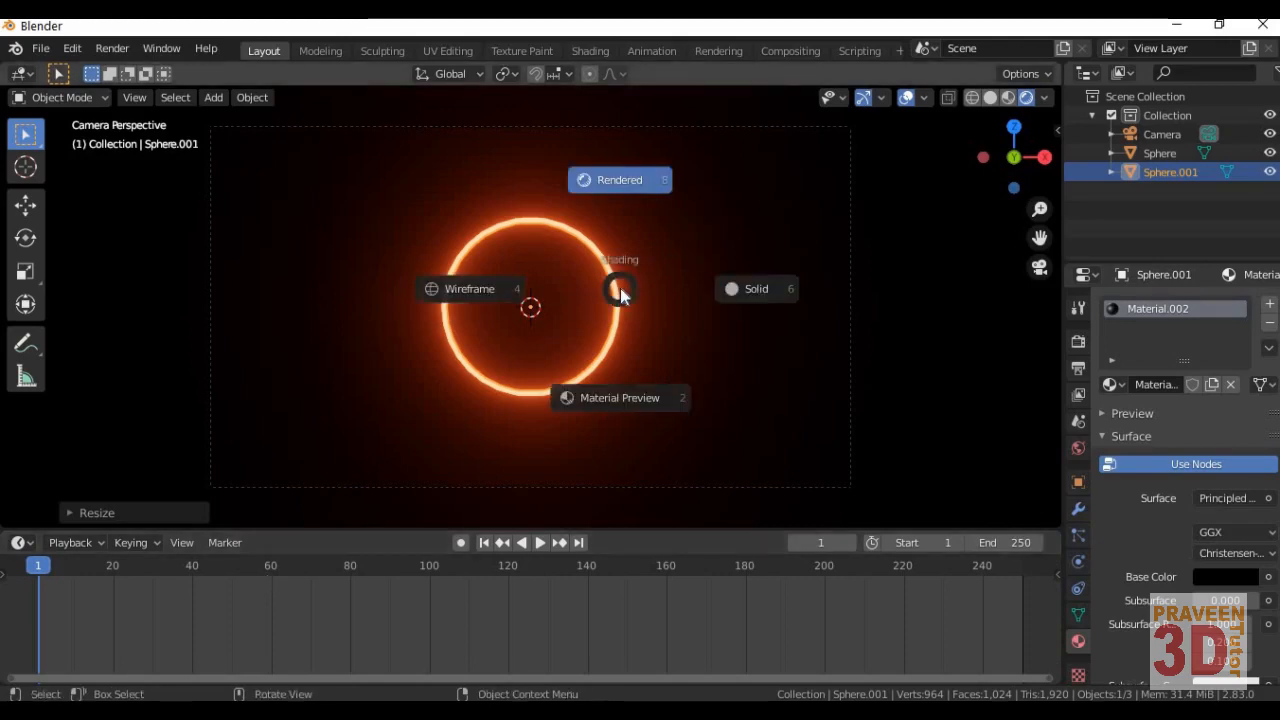
left_click(769, 297)
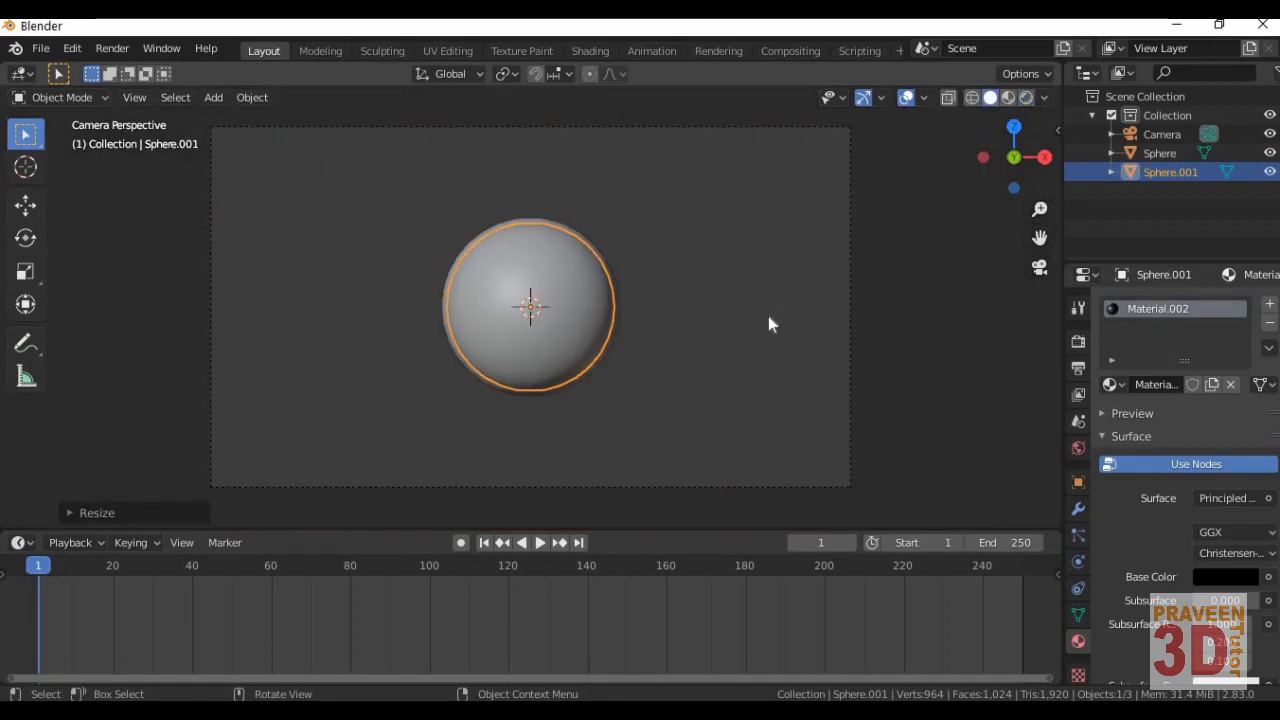
scroll(768, 324, "down", 2)
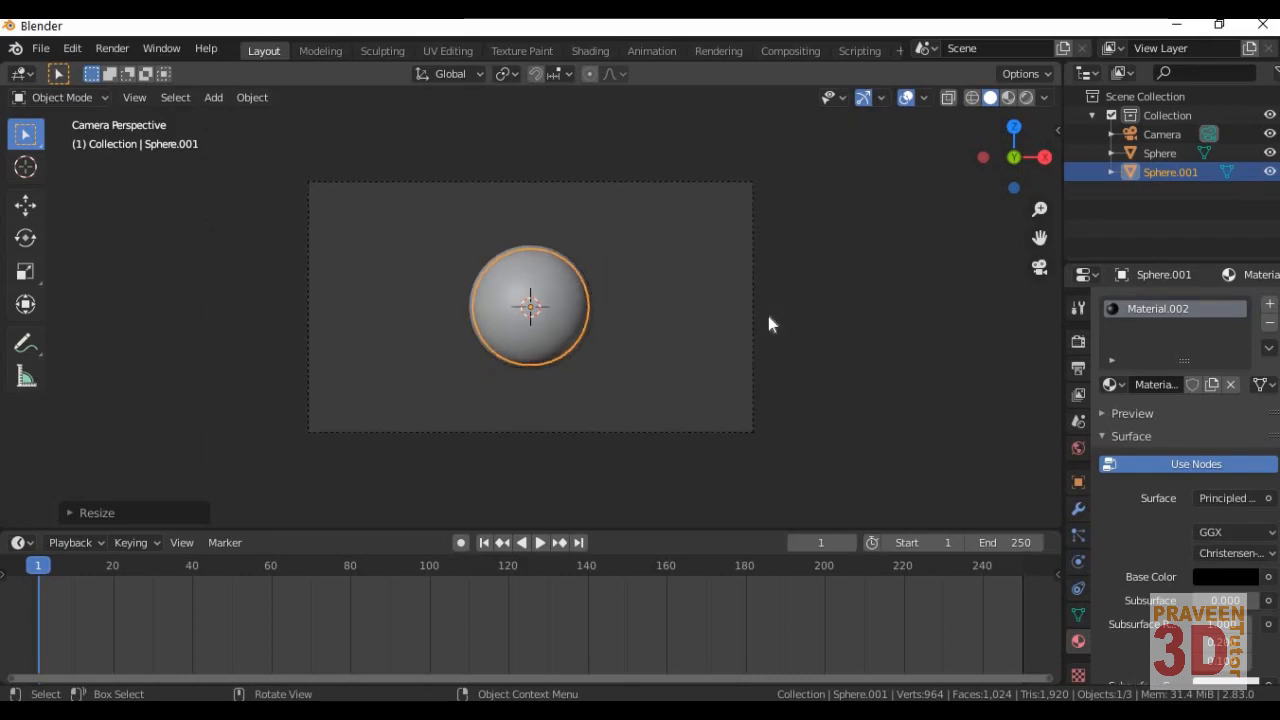
key("KP_5")
key("KP_1")
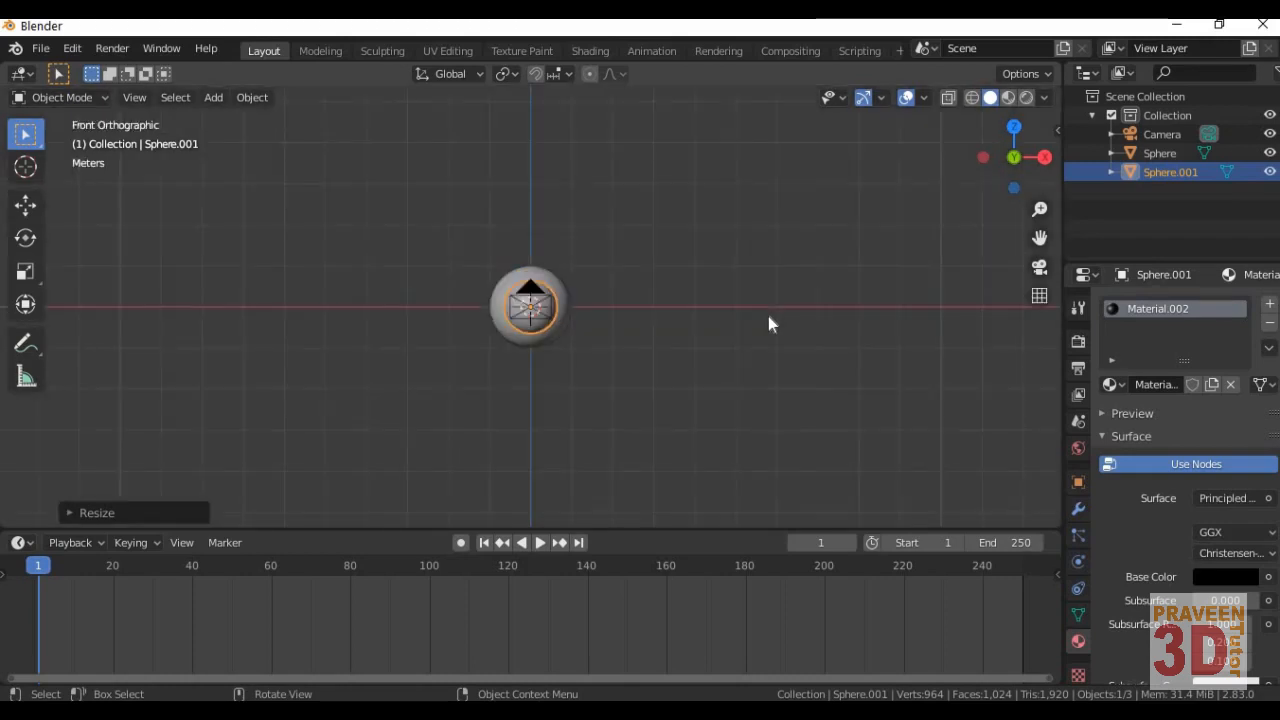
scroll(768, 316, "up", 2)
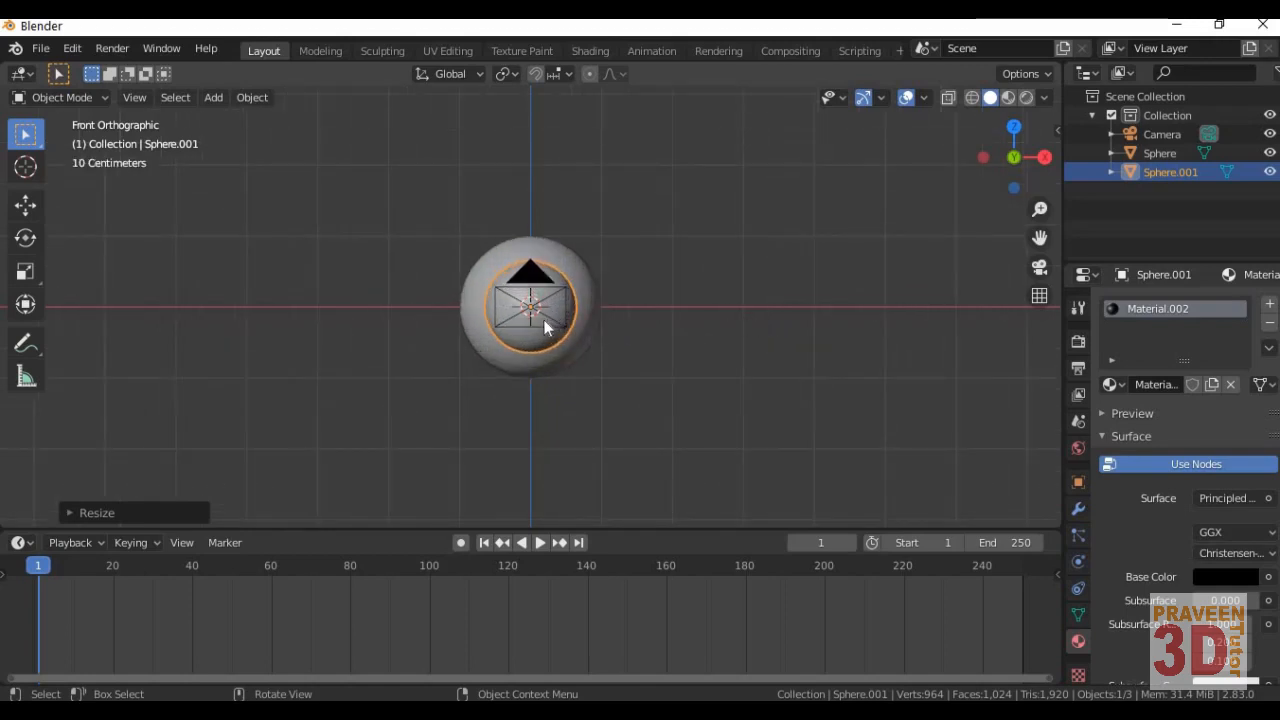
key("g")
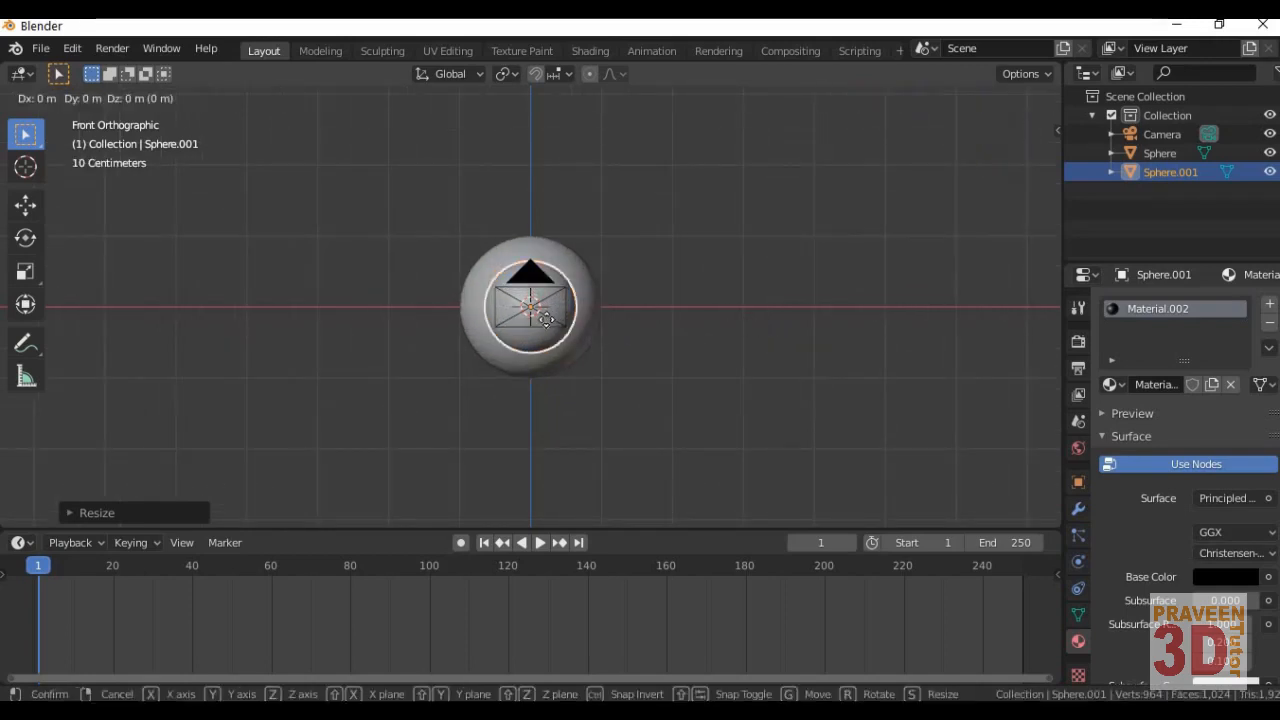
left_click(546, 319)
key("KP_0")
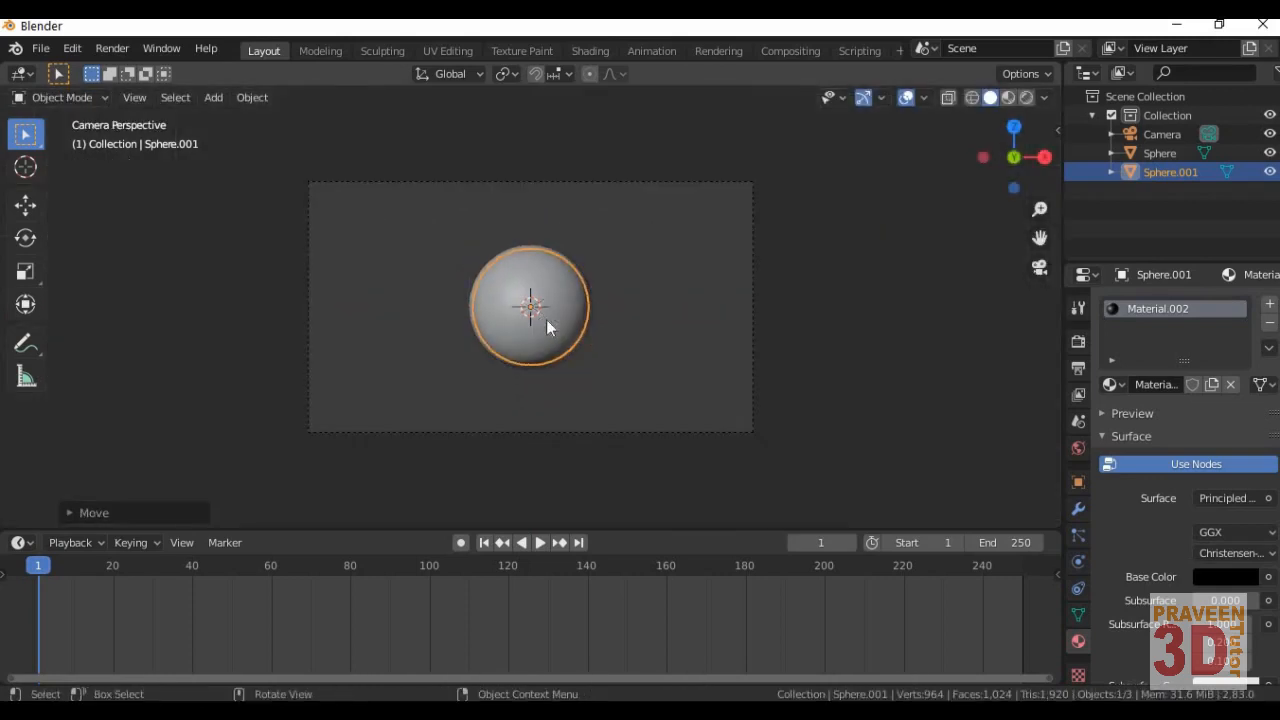
key("z")
left_click(562, 215)
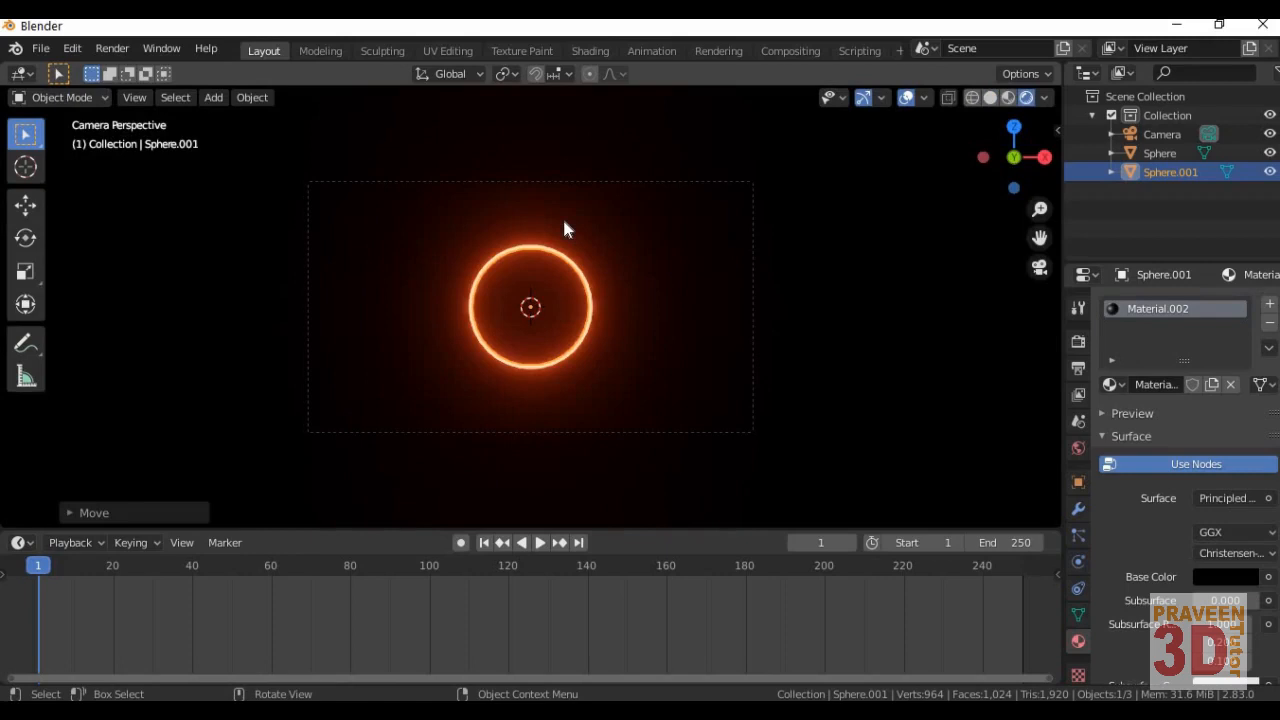
key("z")
left_click(712, 240)
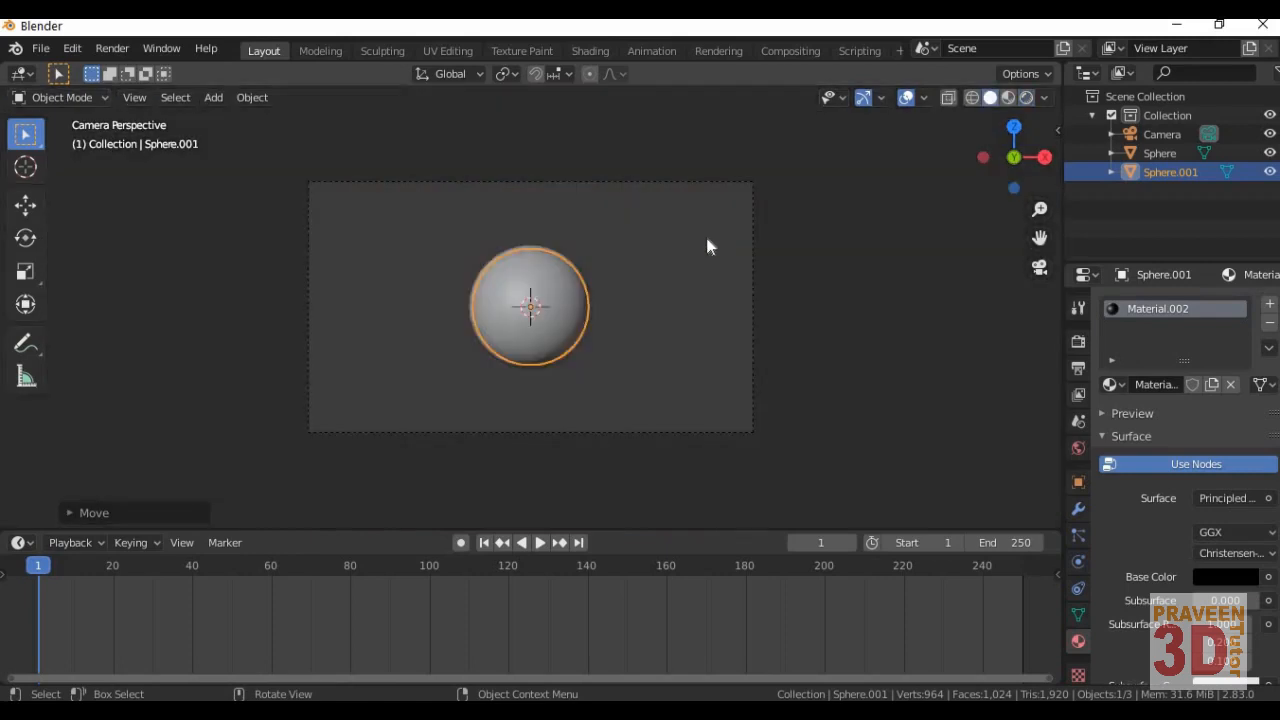
key("z")
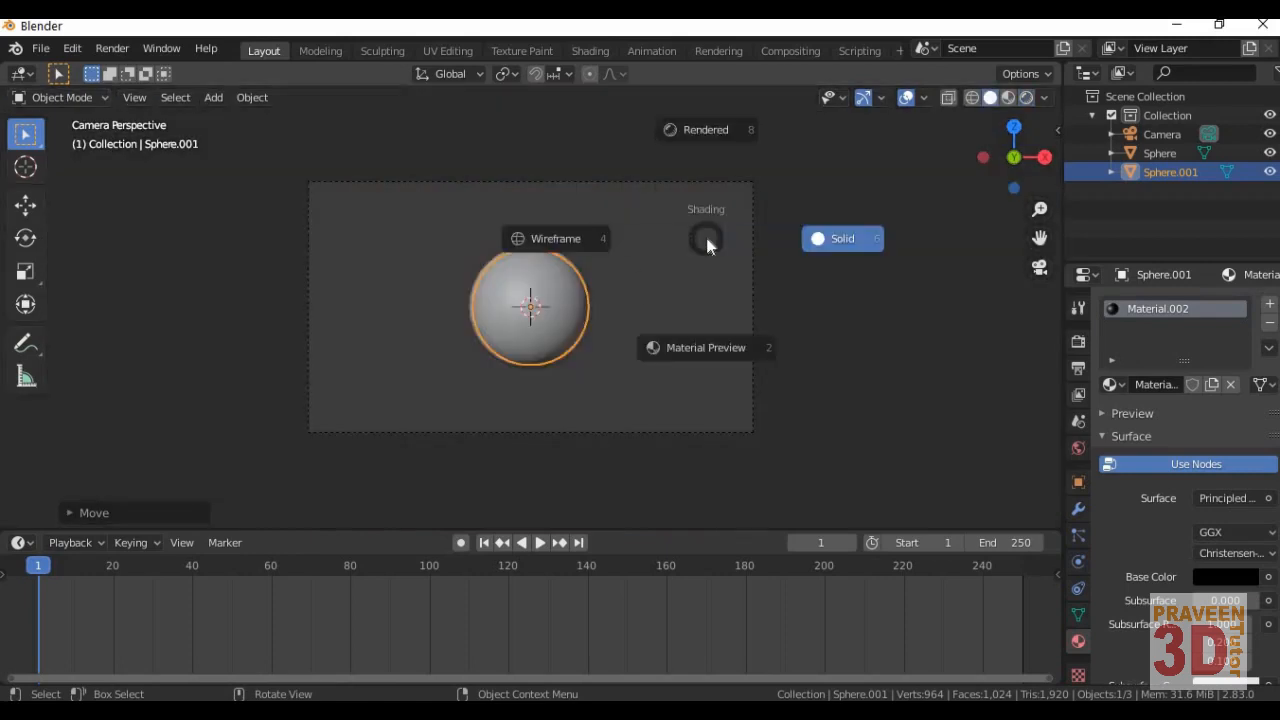
left_click(731, 133)
left_click(555, 316)
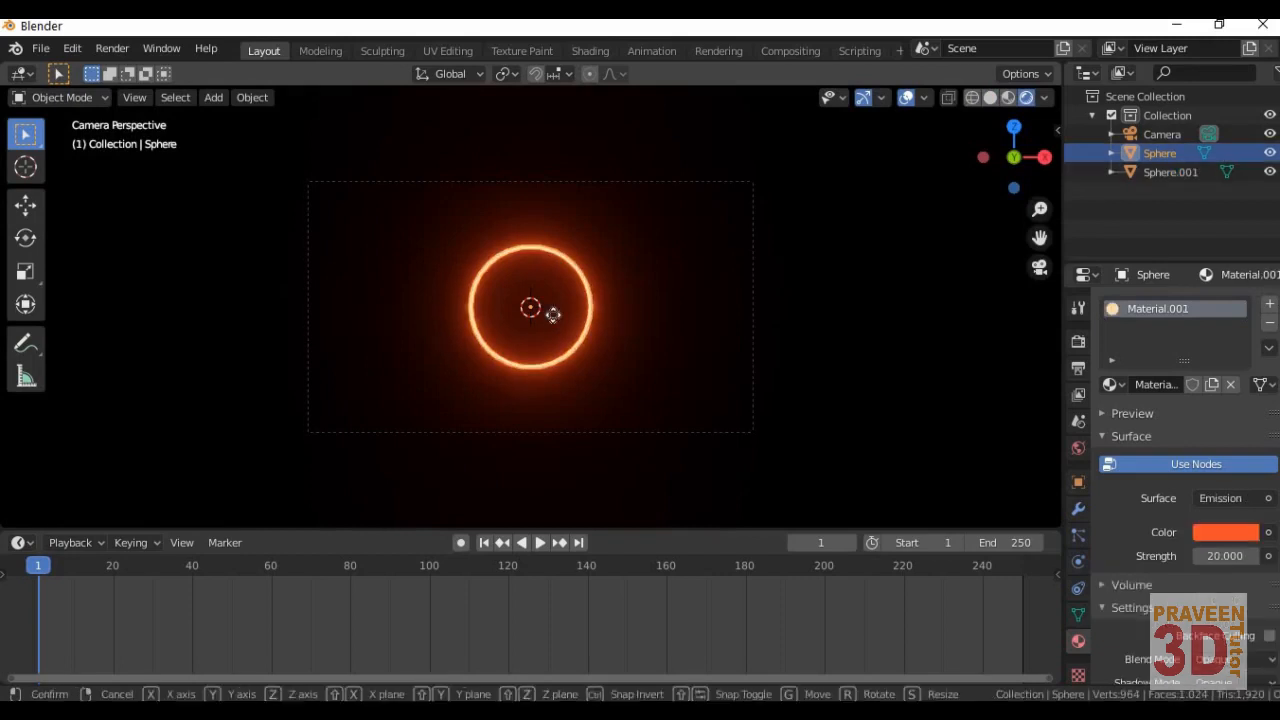
key("g")
left_click(354, 420)
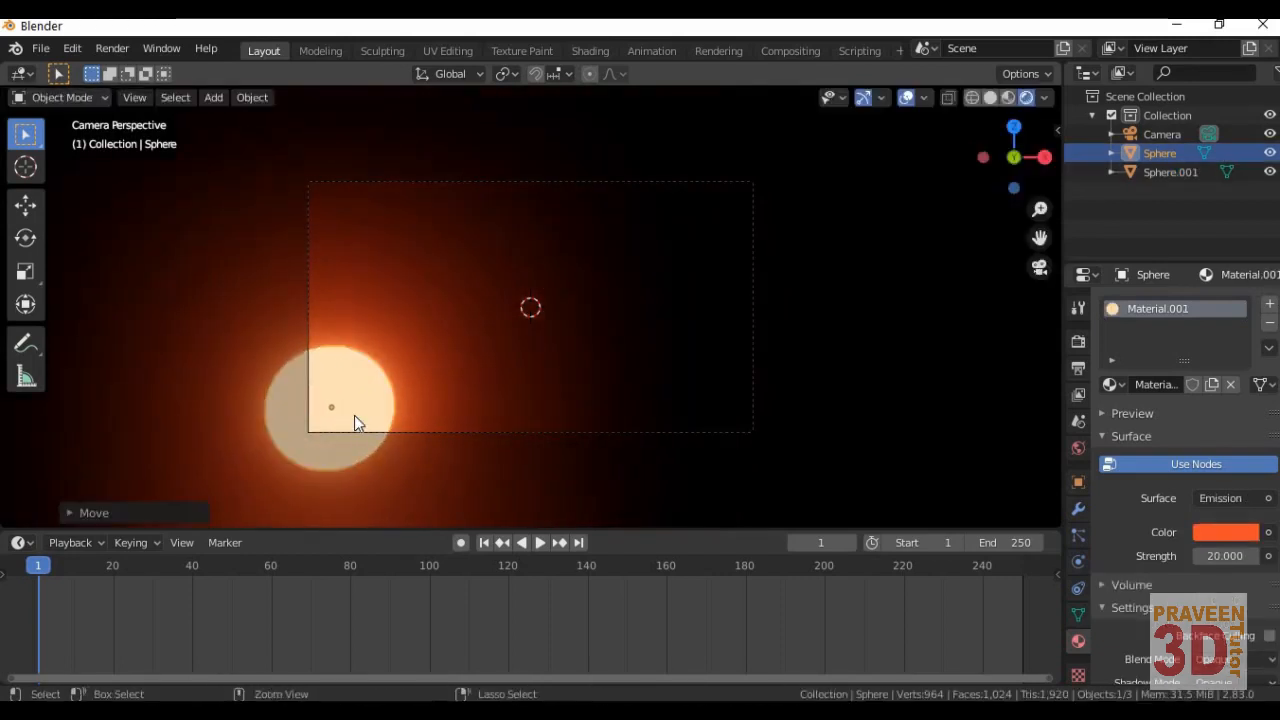
key("ctrl+z")
key("ctrl+z")
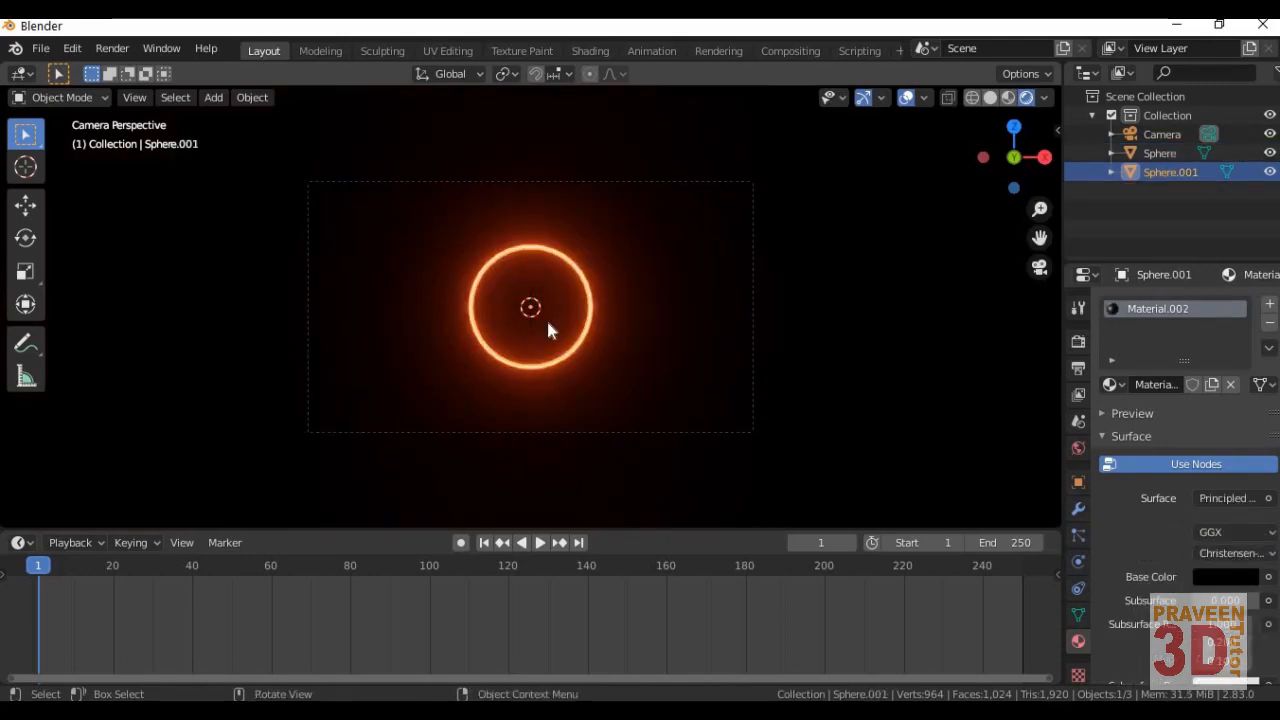
- Move the black sphere beyond the lower-left corner of the camera frame and insert a keyframe for it at frame 1
key("g")
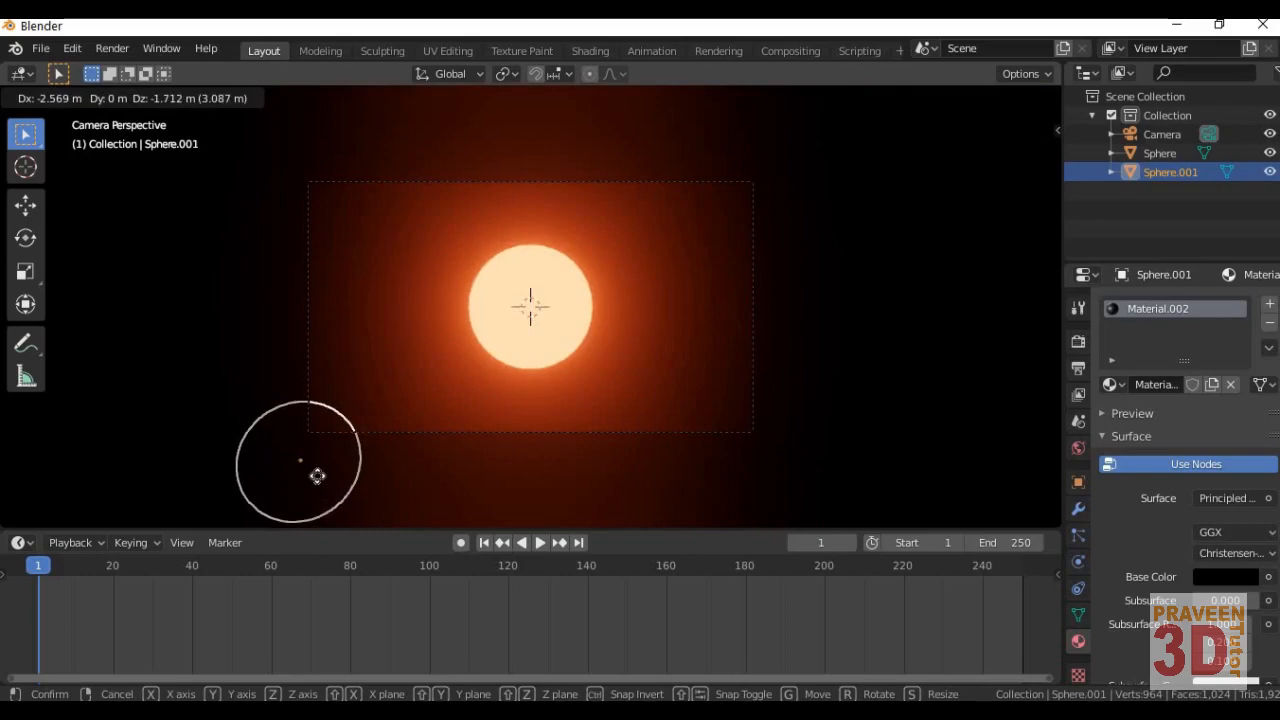
left_click(279, 506)
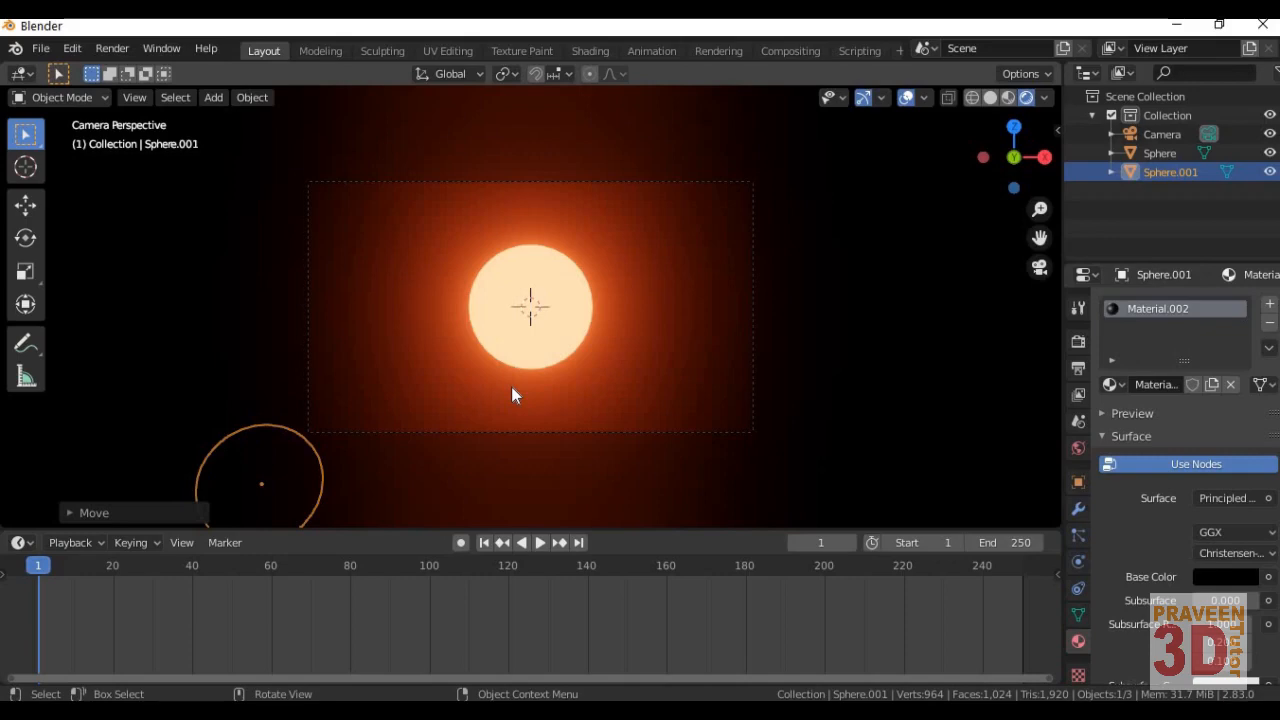
key("i")
left_click(512, 388)
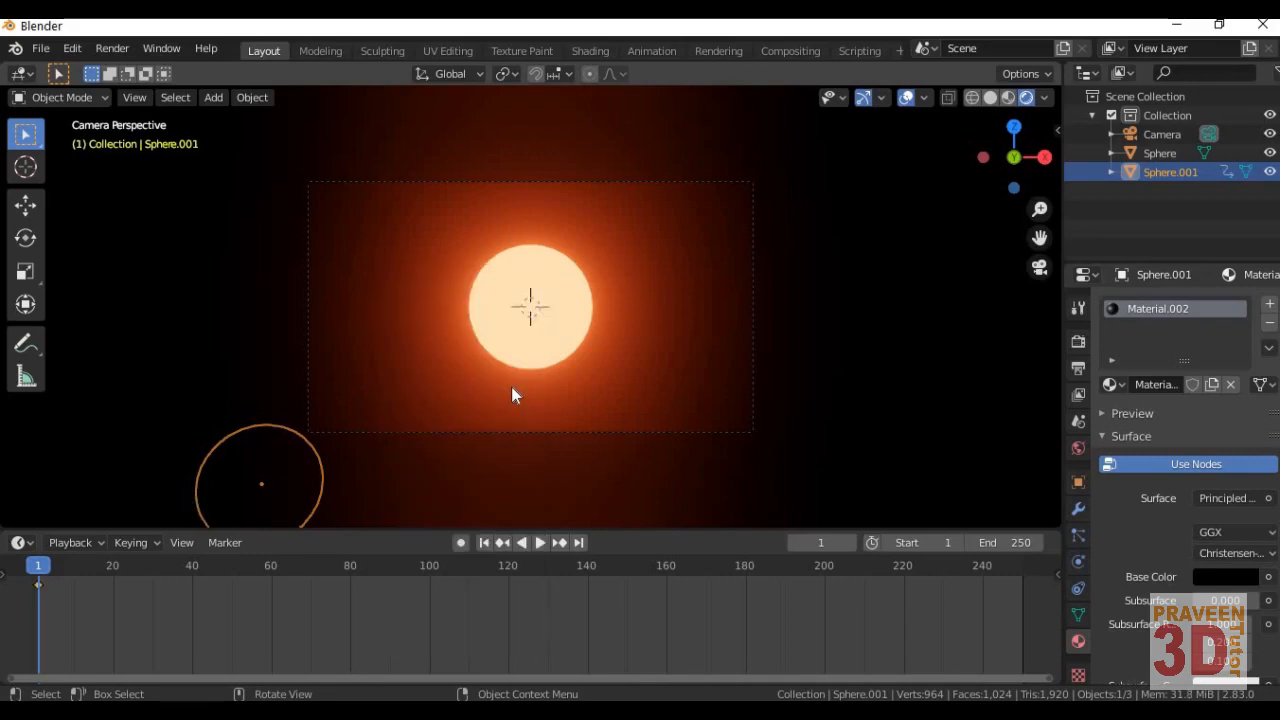
- At frame 60, move the black sphere back over the glowing sphere and insert a keyframe
left_click(271, 590)
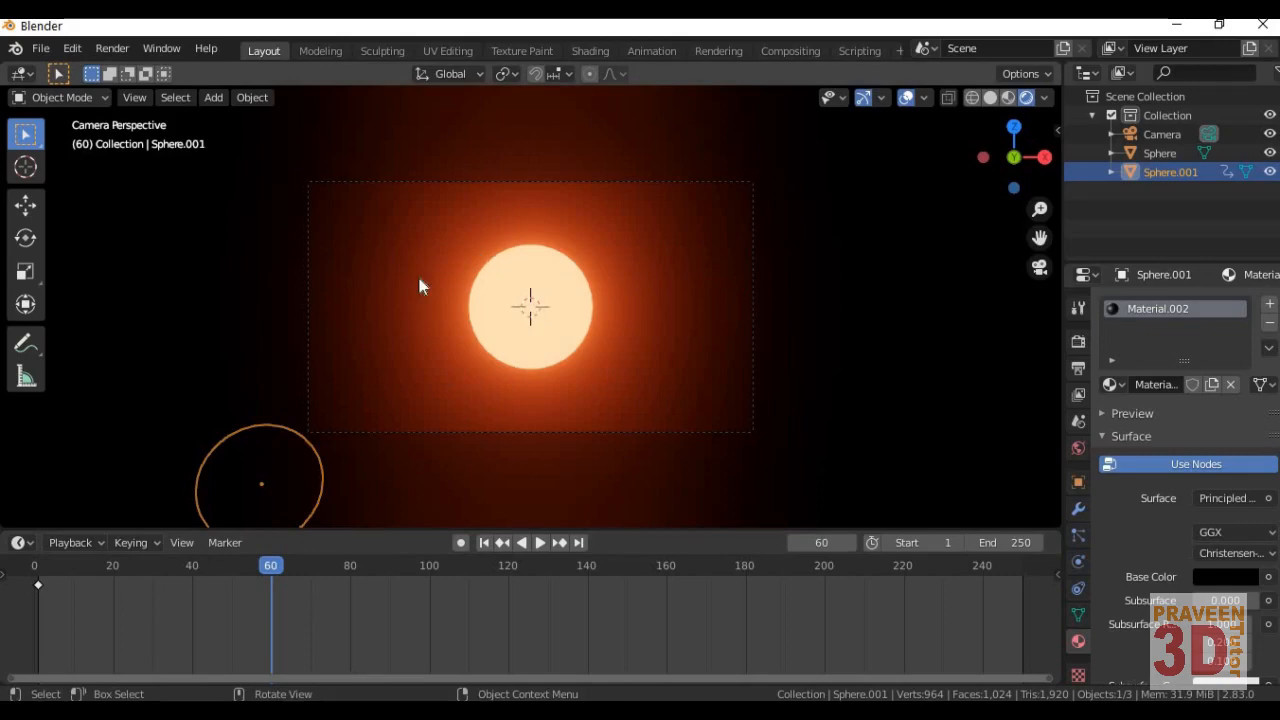
key("g")
left_click(626, 252)
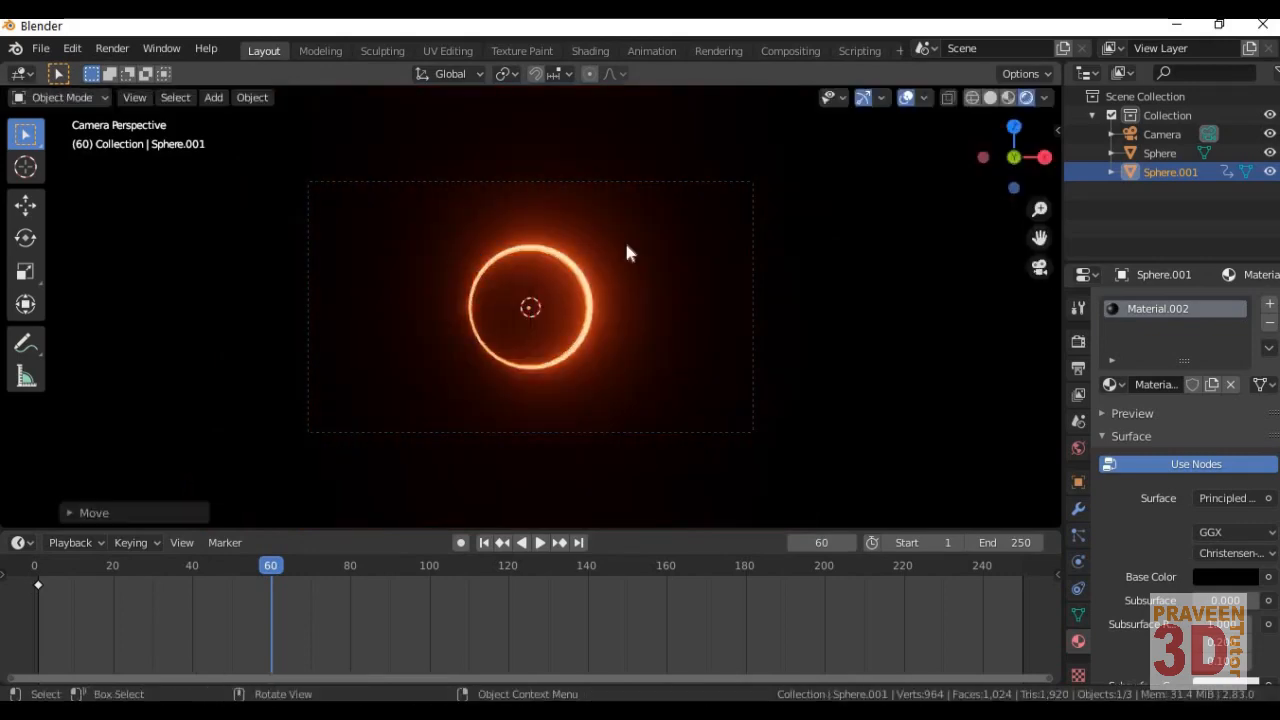
key("i")
left_click(633, 325)
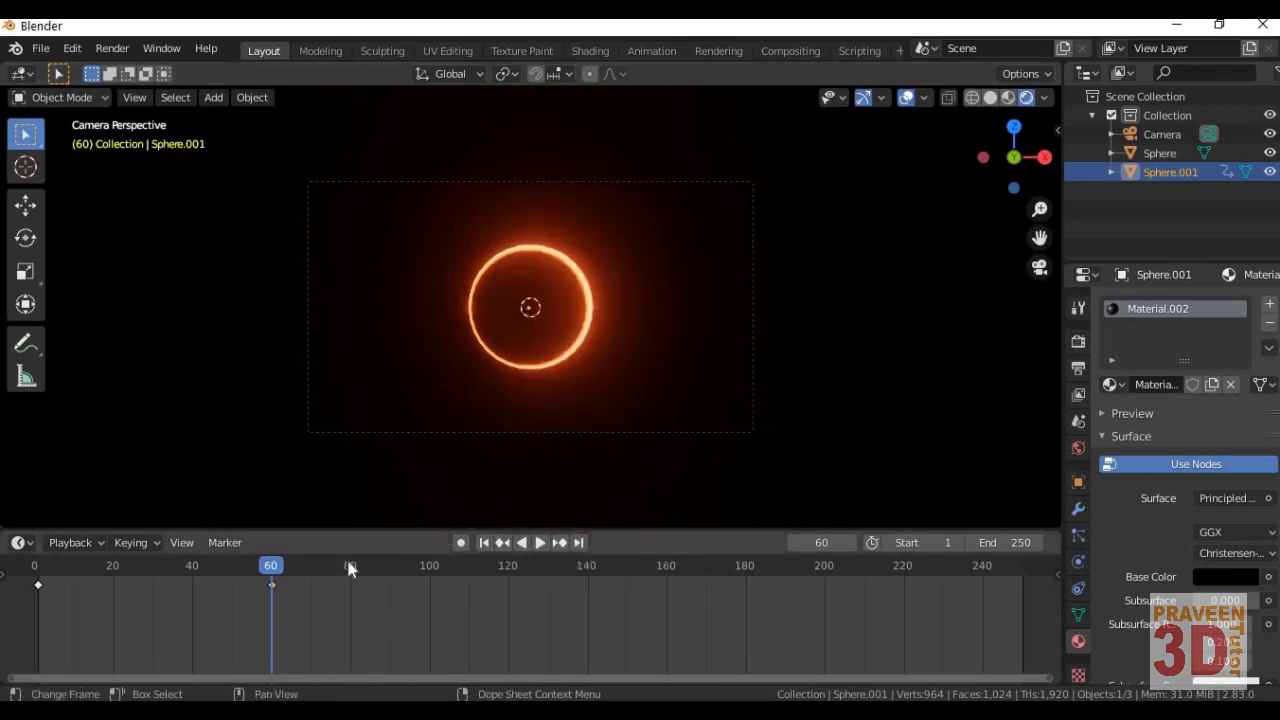
- Insert a LocRotScale keyframe at frame 100 to hold the black sphere over the glowing sphere
left_click(470, 580)
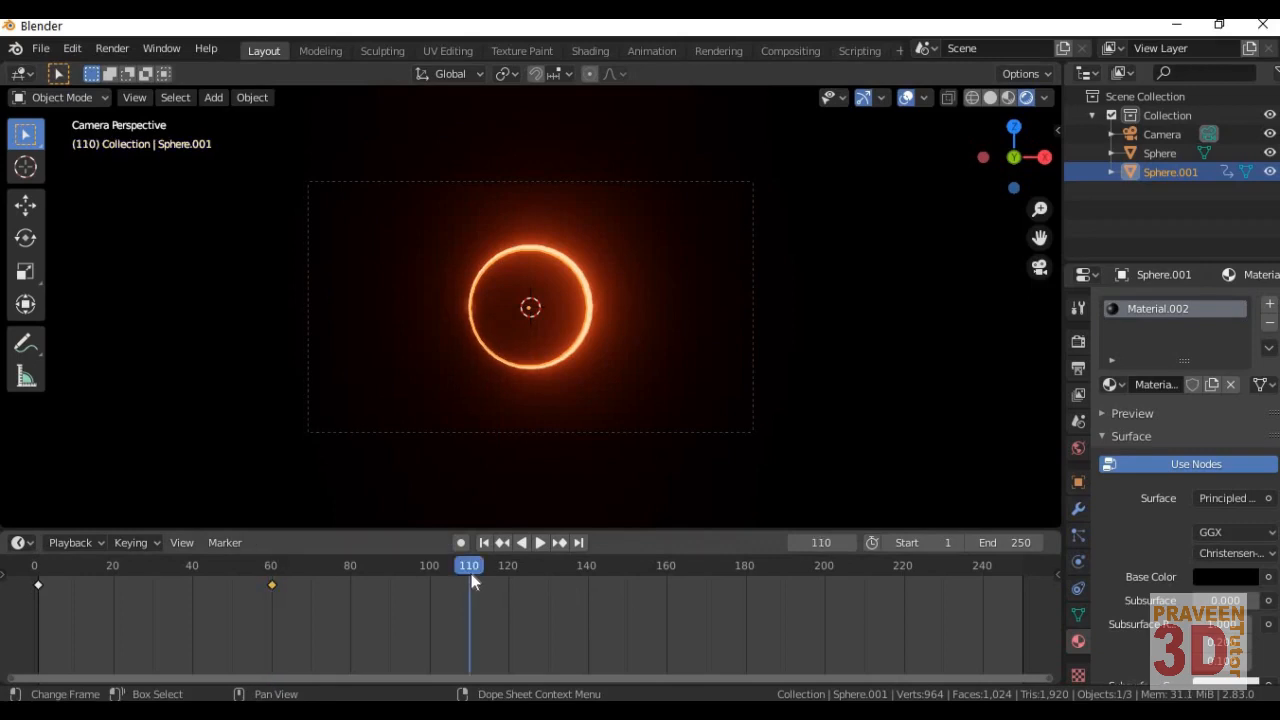
left_click(430, 585)
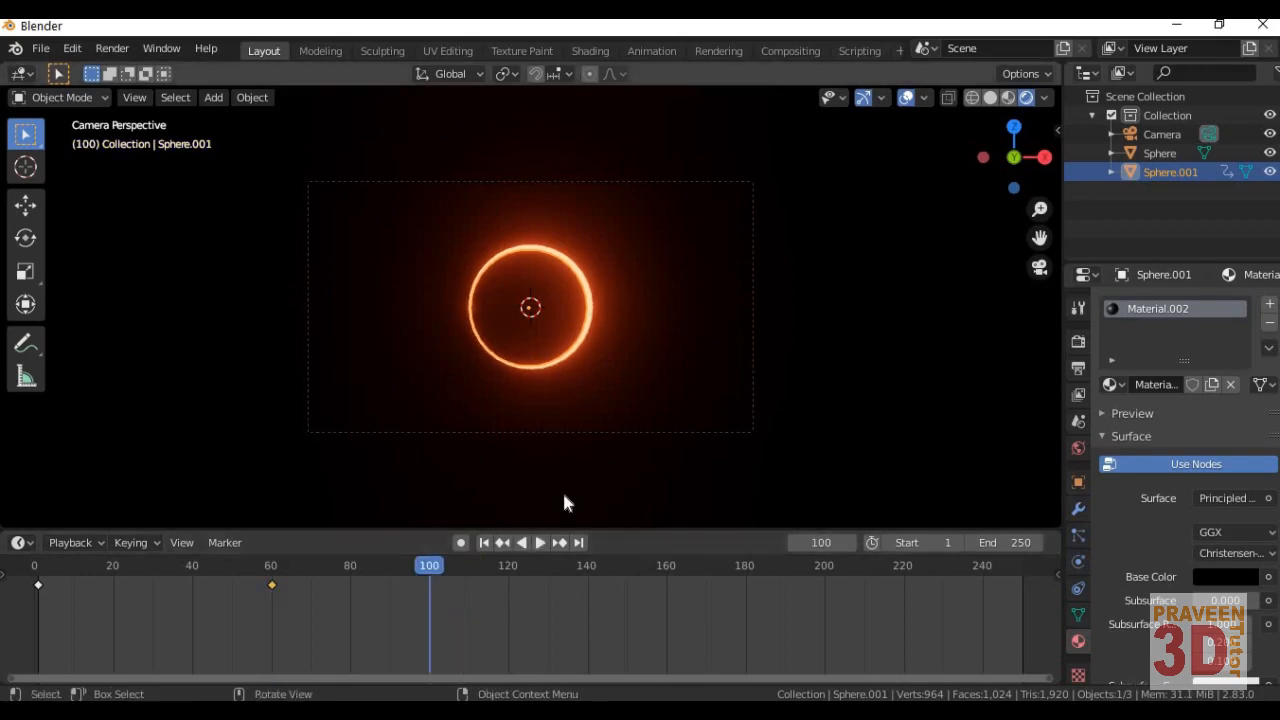
key("i")
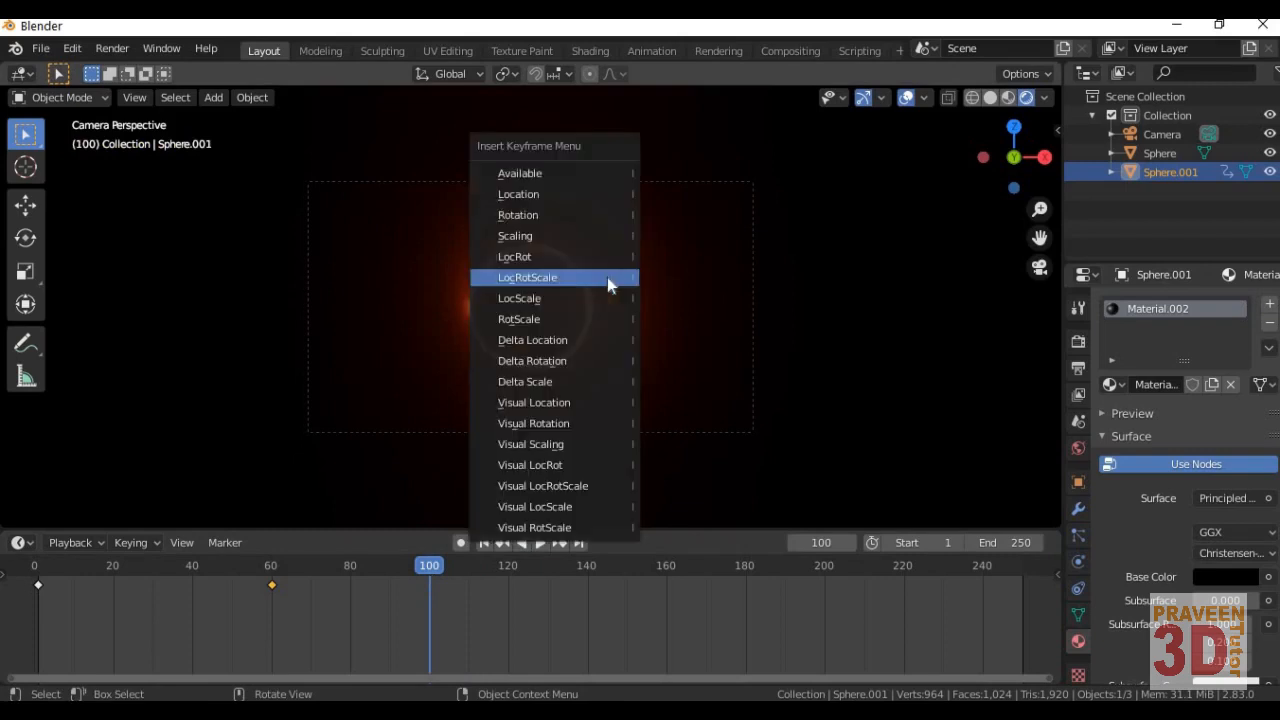
left_click(607, 277)
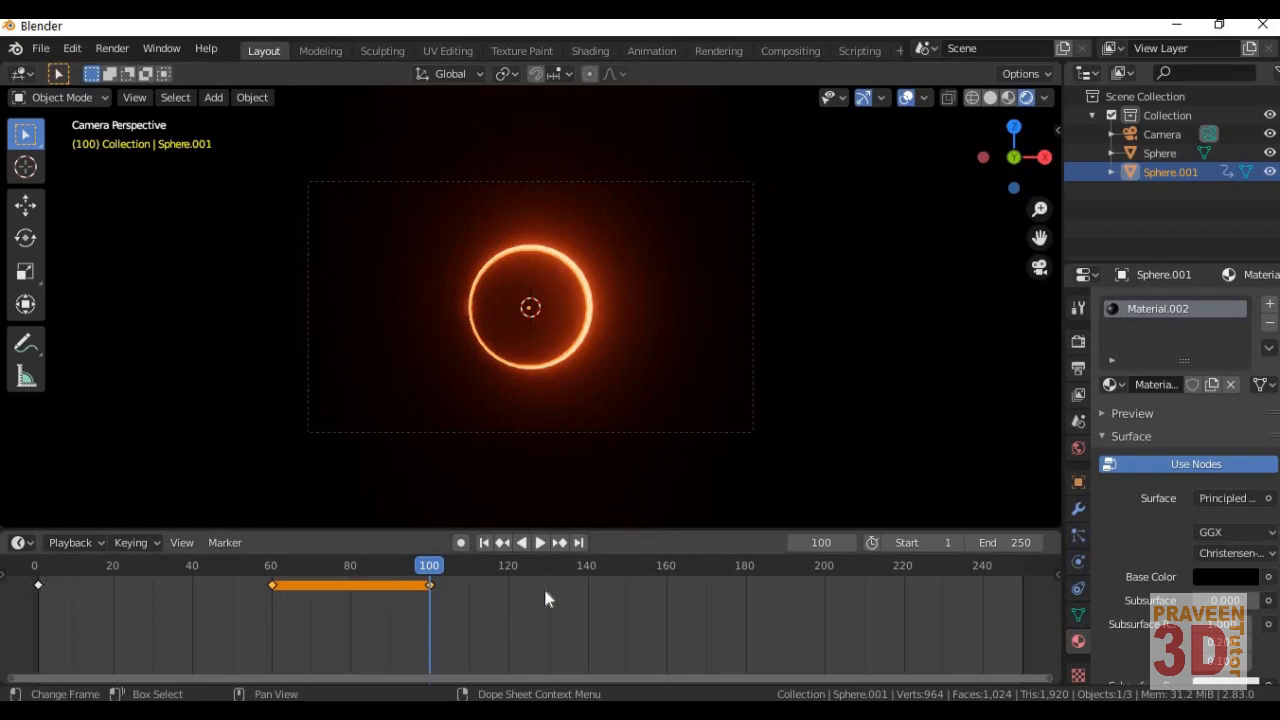
- At frame 140, move the black sphere beyond the camera frame's upper-right corner and insert a LocRotScale keyframe
left_click(591, 566)
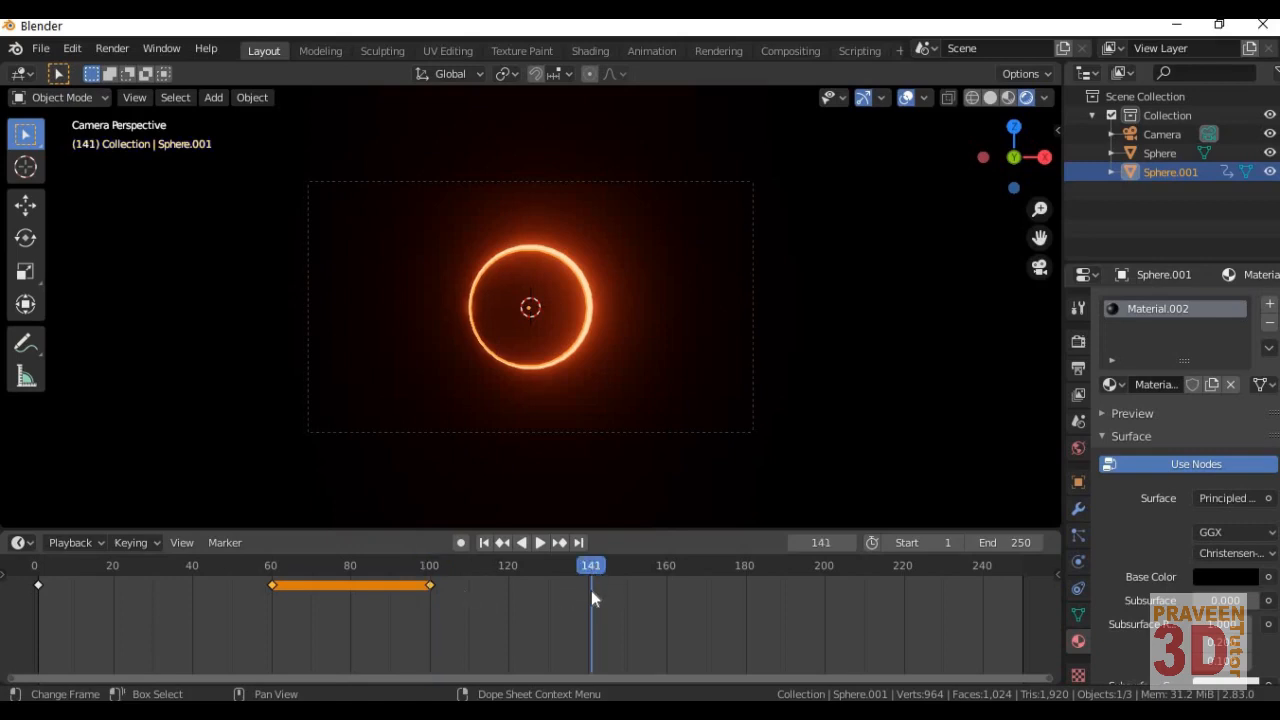
key("Left")
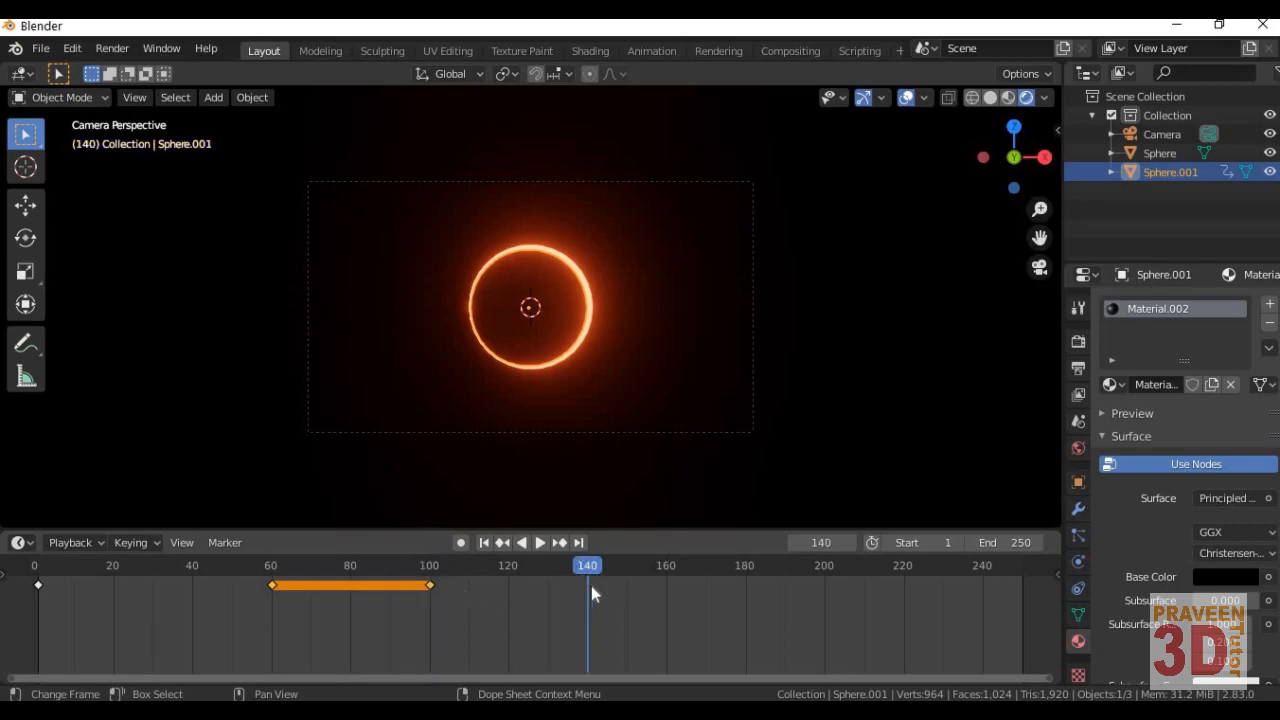
left_click(565, 288)
left_click(560, 296)
key("g")
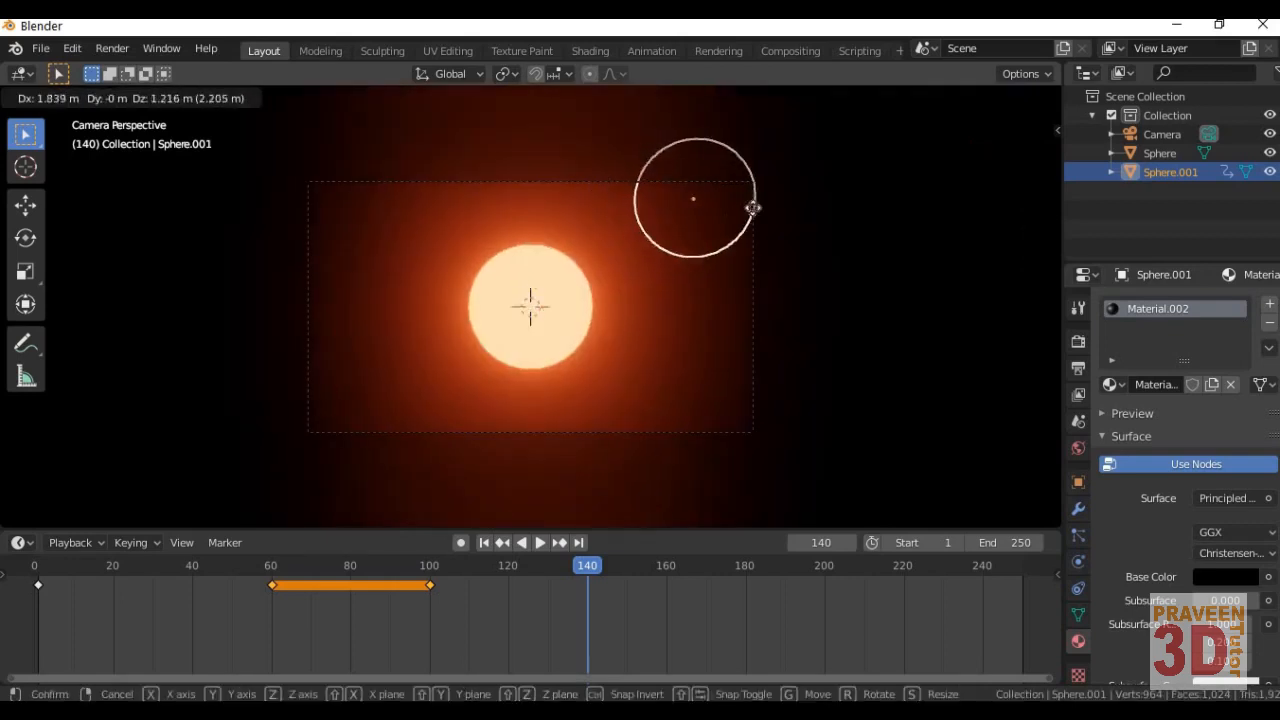
left_click(831, 157)
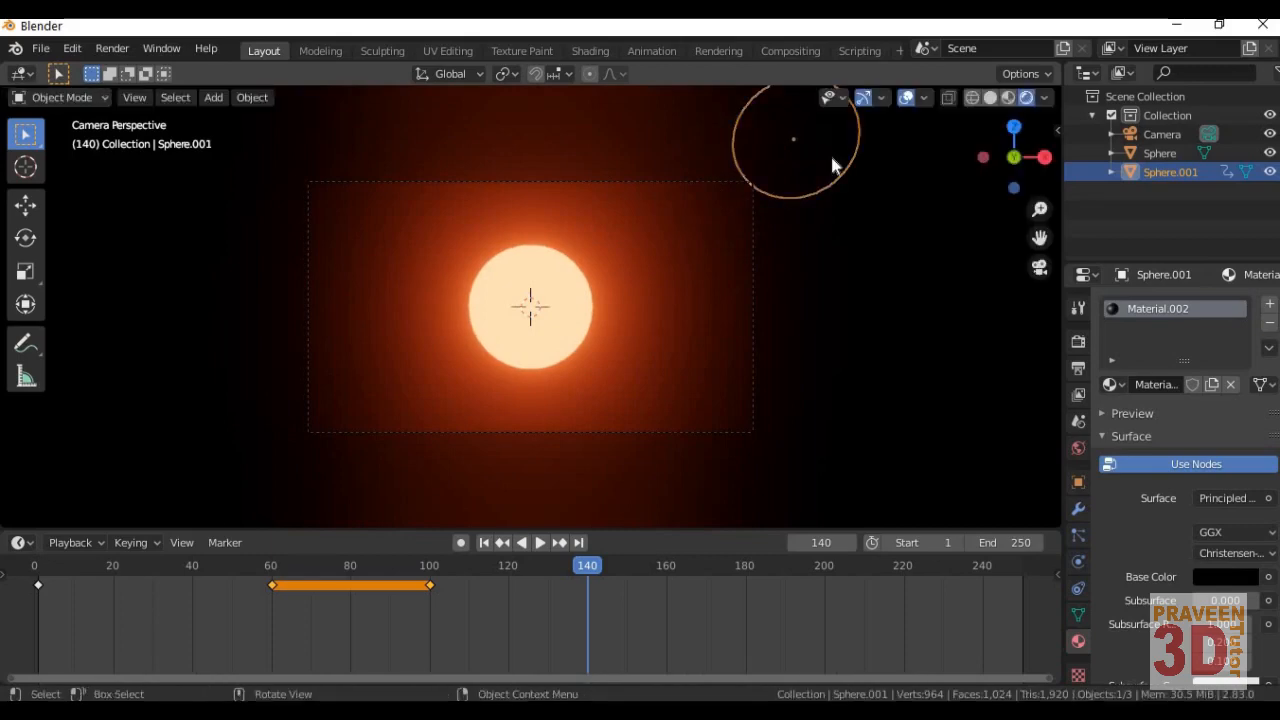
key("i")
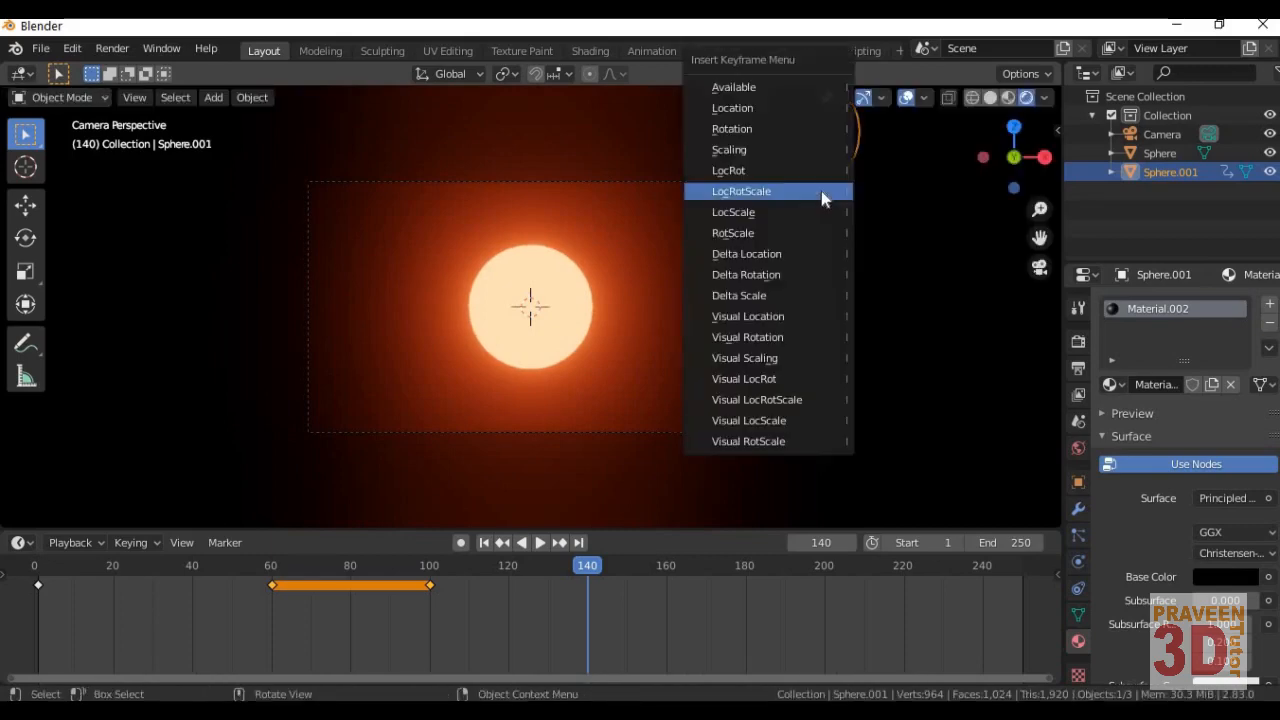
left_click(821, 191)
- Play the animation to review the black sphere's pass across the glowing sphere
left_click(521, 542)
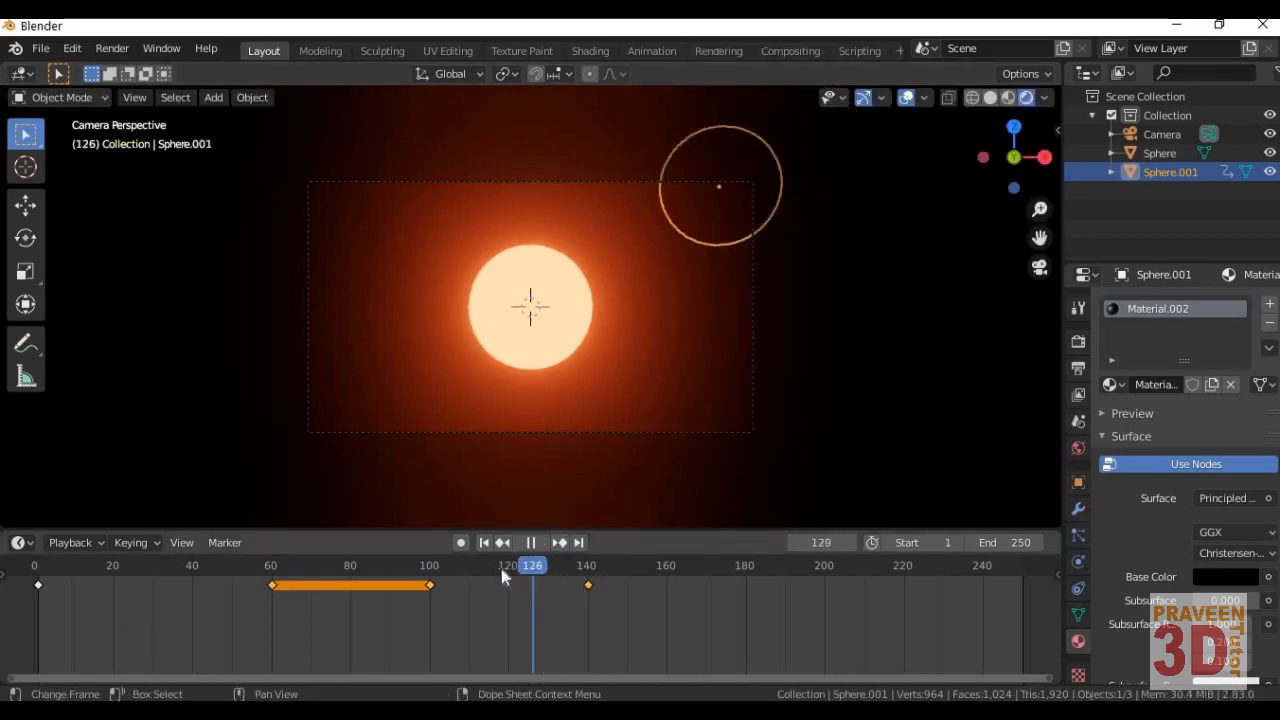
left_click_drag(382, 587, 47, 610)
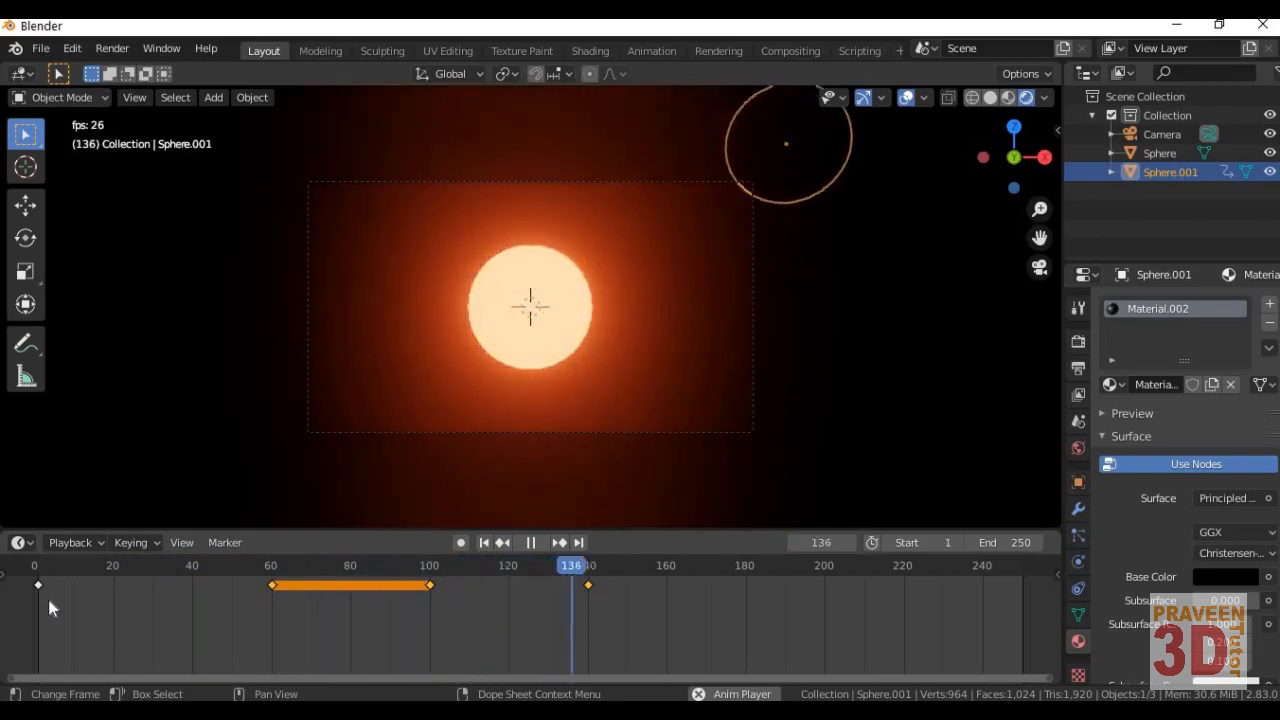
key("space")
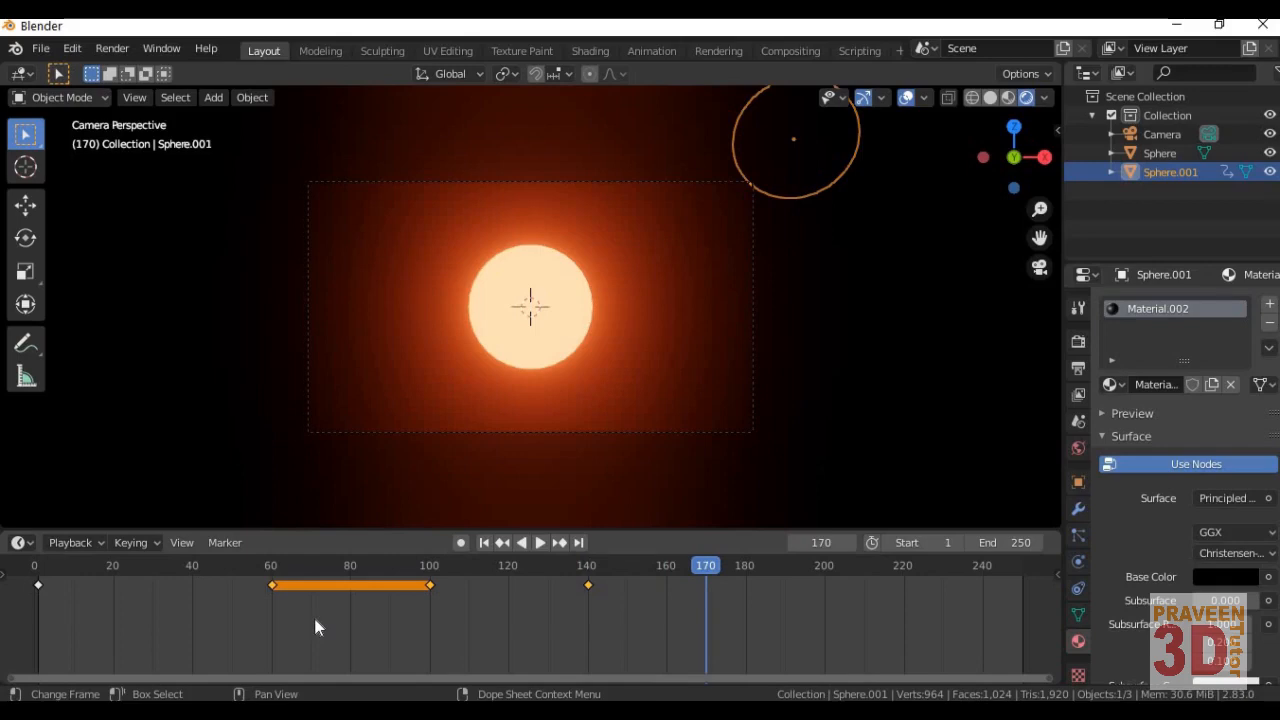
- Set the glowing sphere's emission strength to 15
left_click(500, 303)
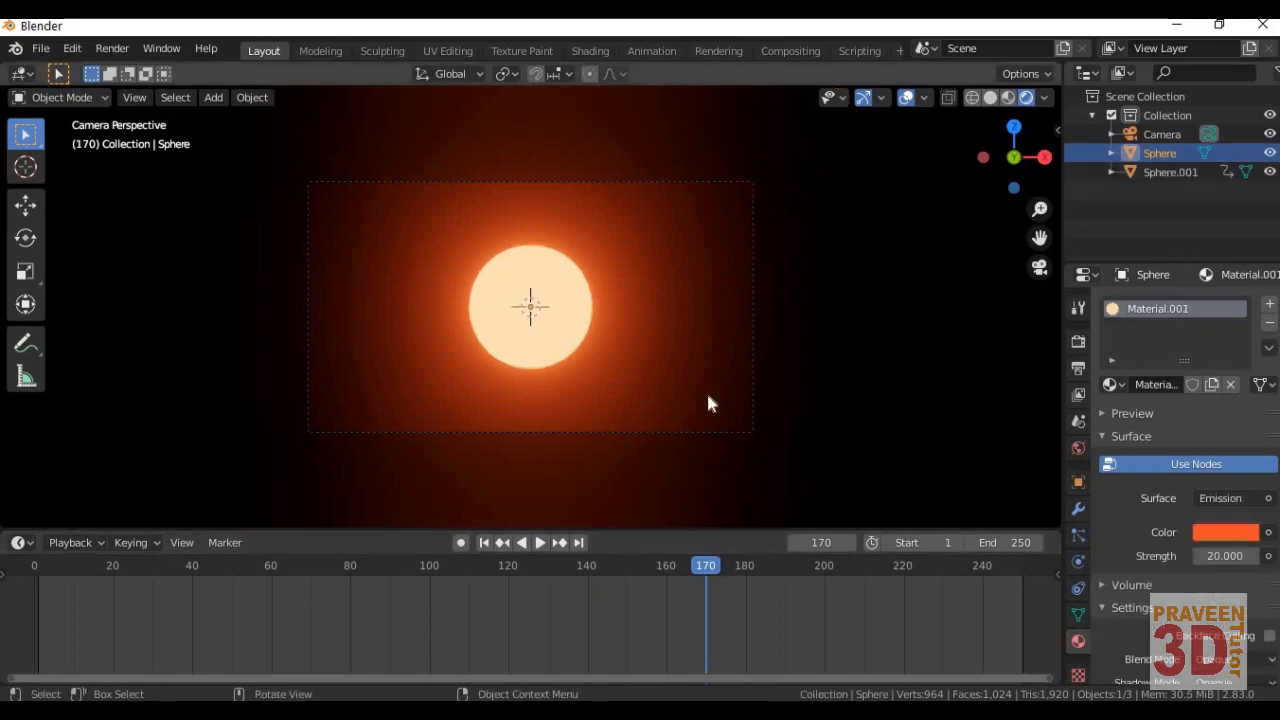
left_click(1215, 556)
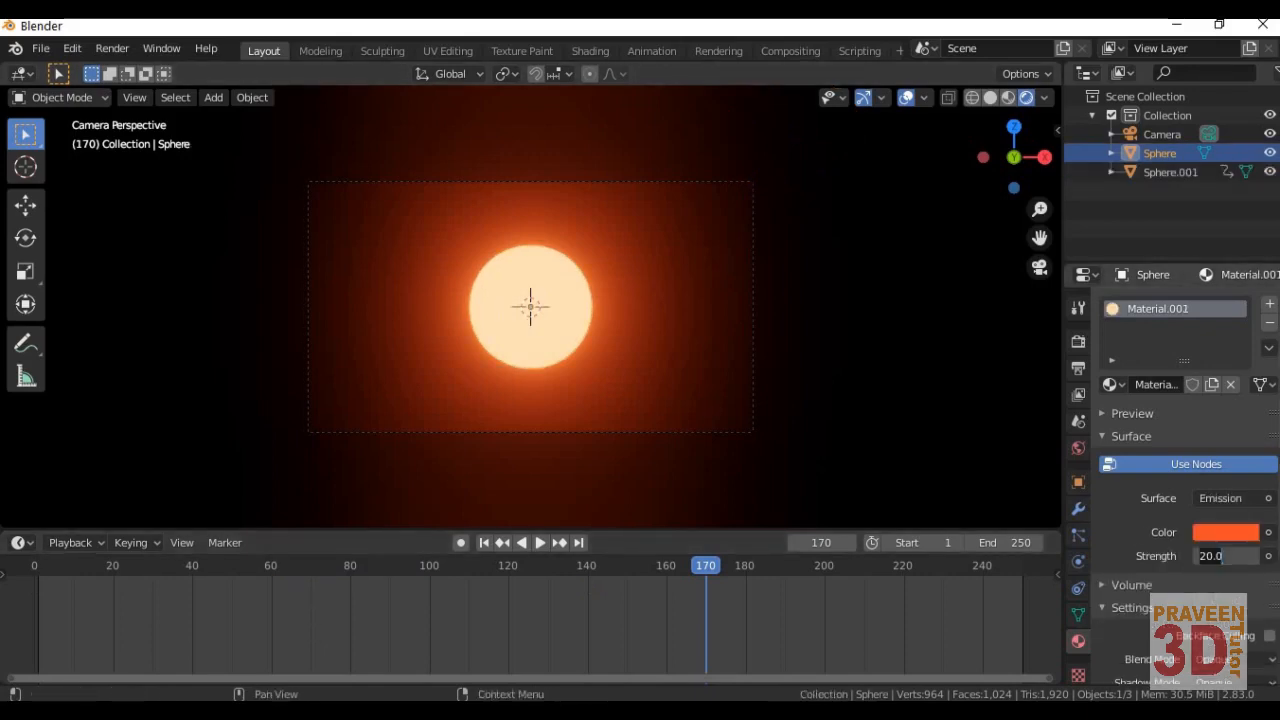
type("15")
key("Return")
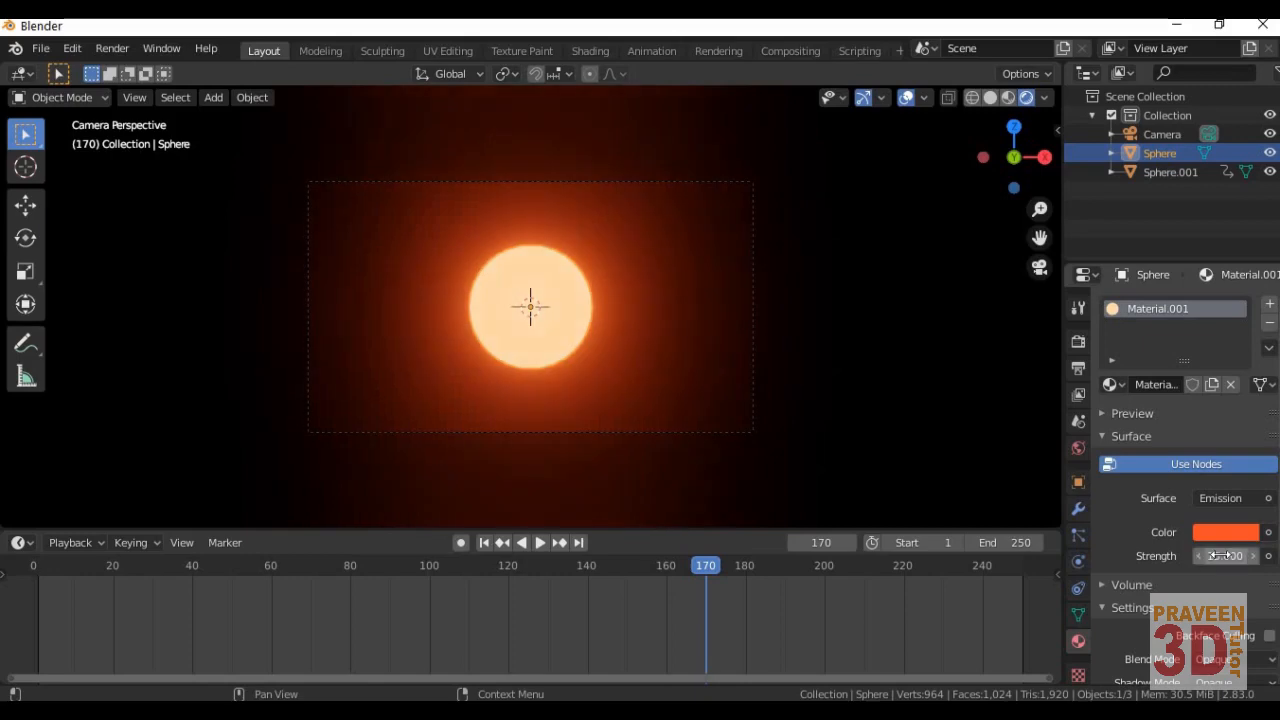
- Go to frame 85 and select the black sphere
left_click(370, 586)
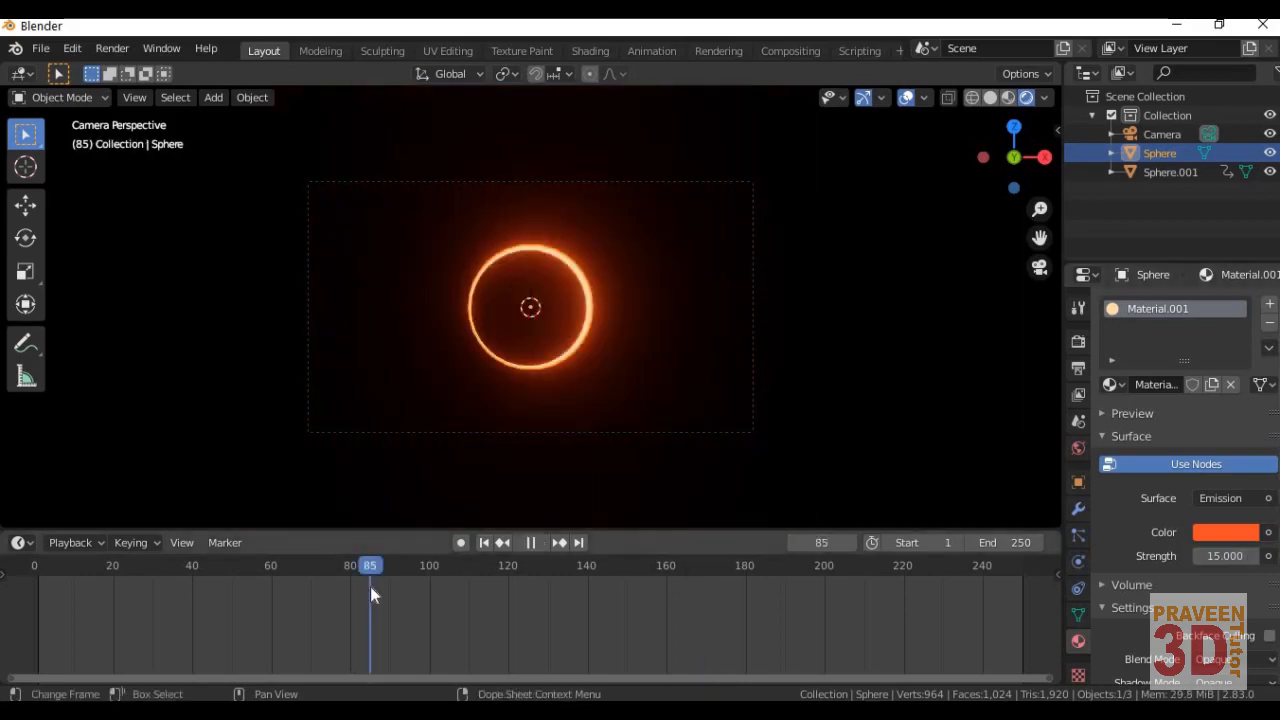
left_click(515, 325)
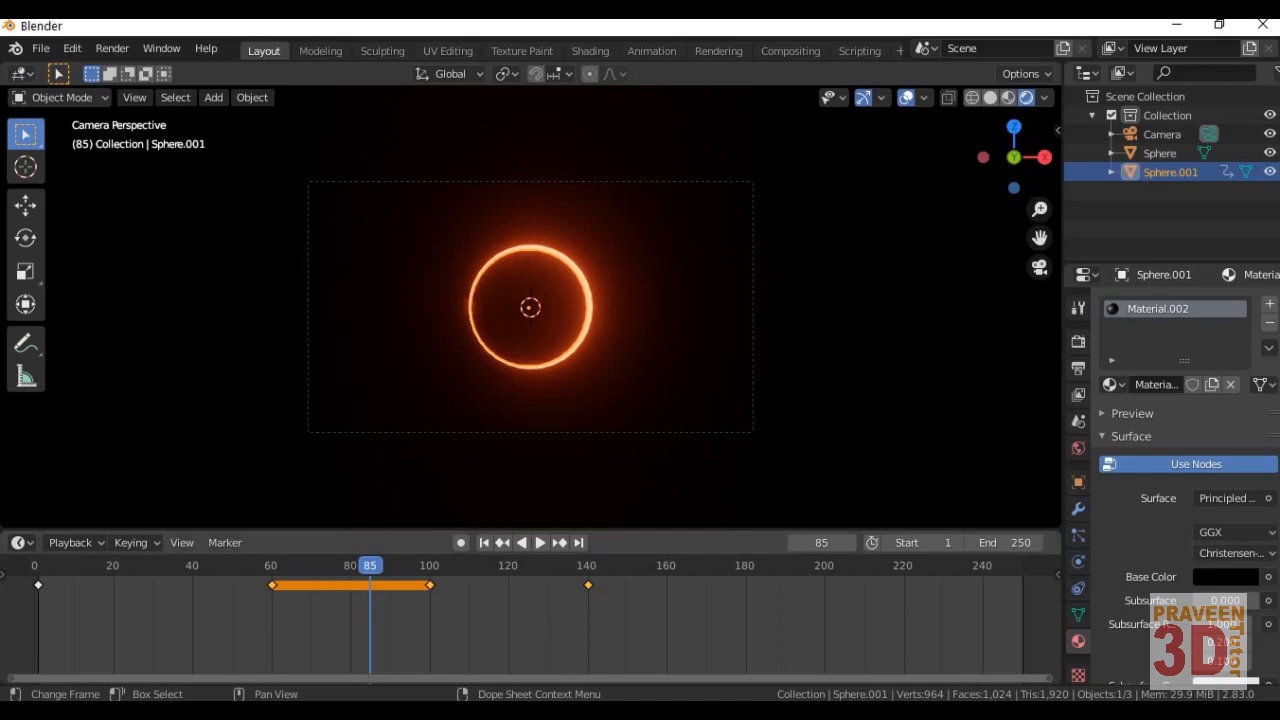
key("s")
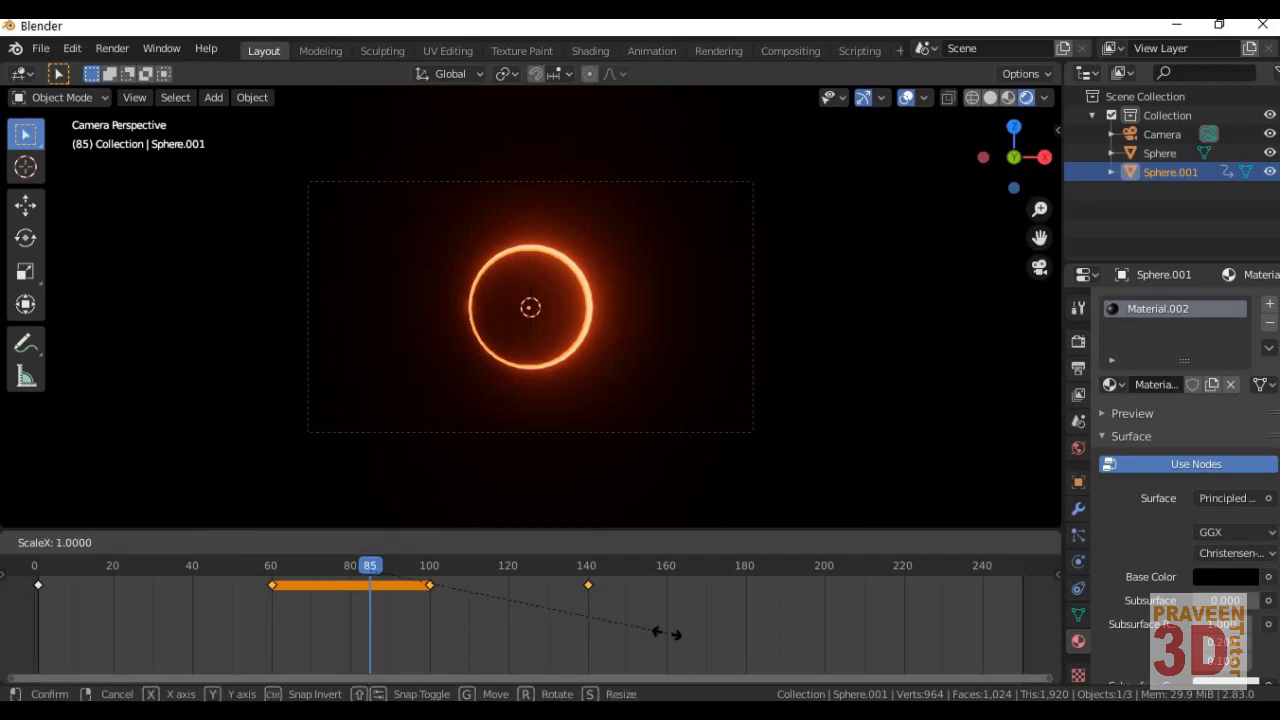
left_click(831, 646)
key("ctrl+z")
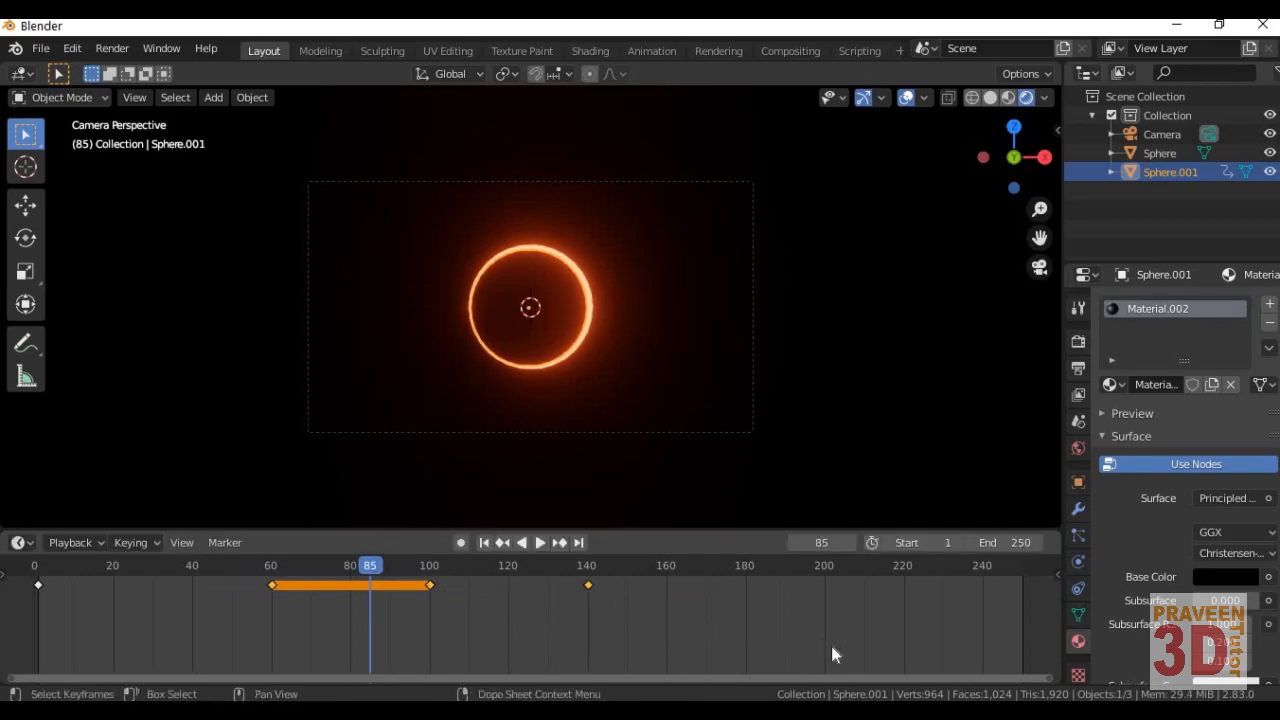
- Select all of the black sphere's keyframes, spread them out around frame 85, and shift them so the hold starts at frame 85
key("alt+a")
key("a")
key("s")
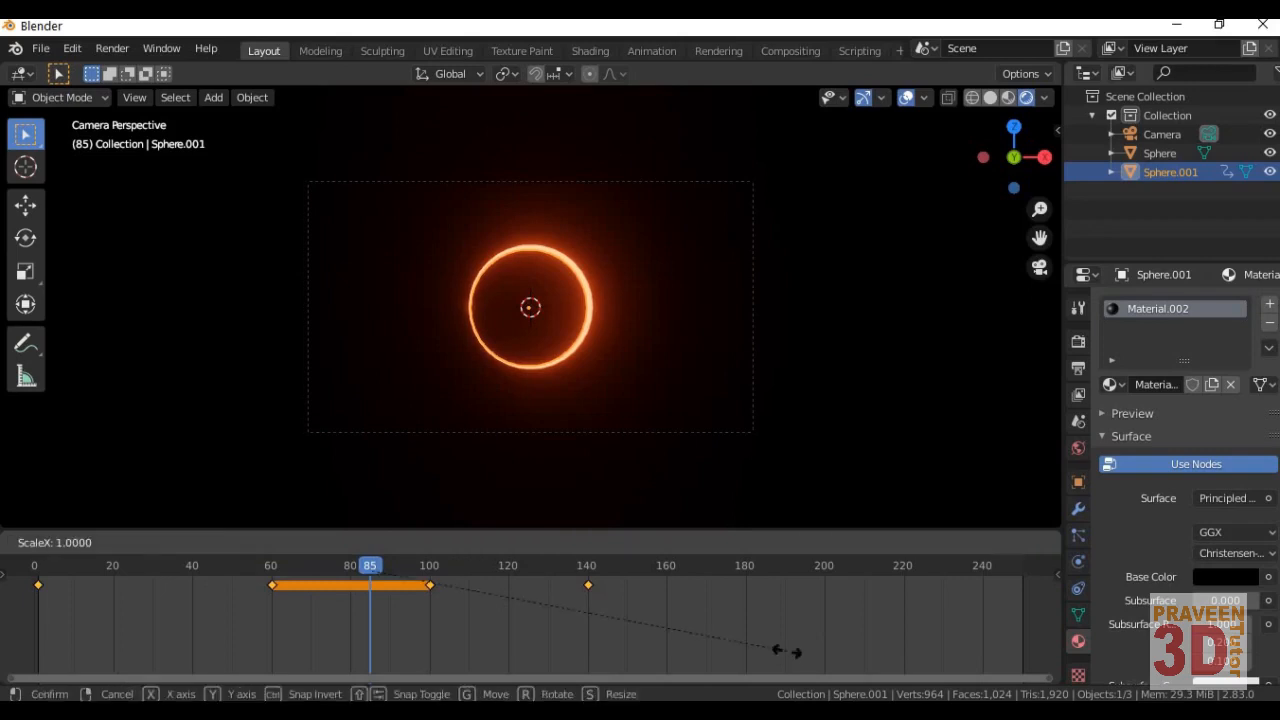
left_click(896, 660)
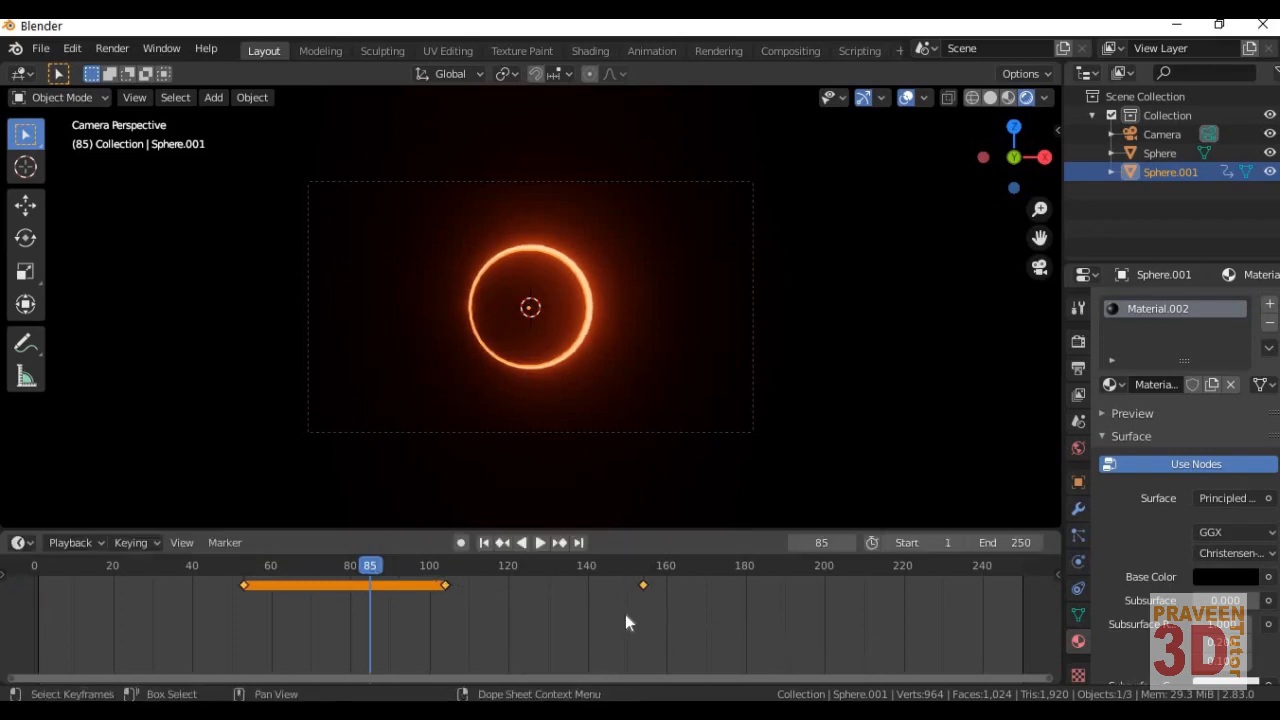
key("g")
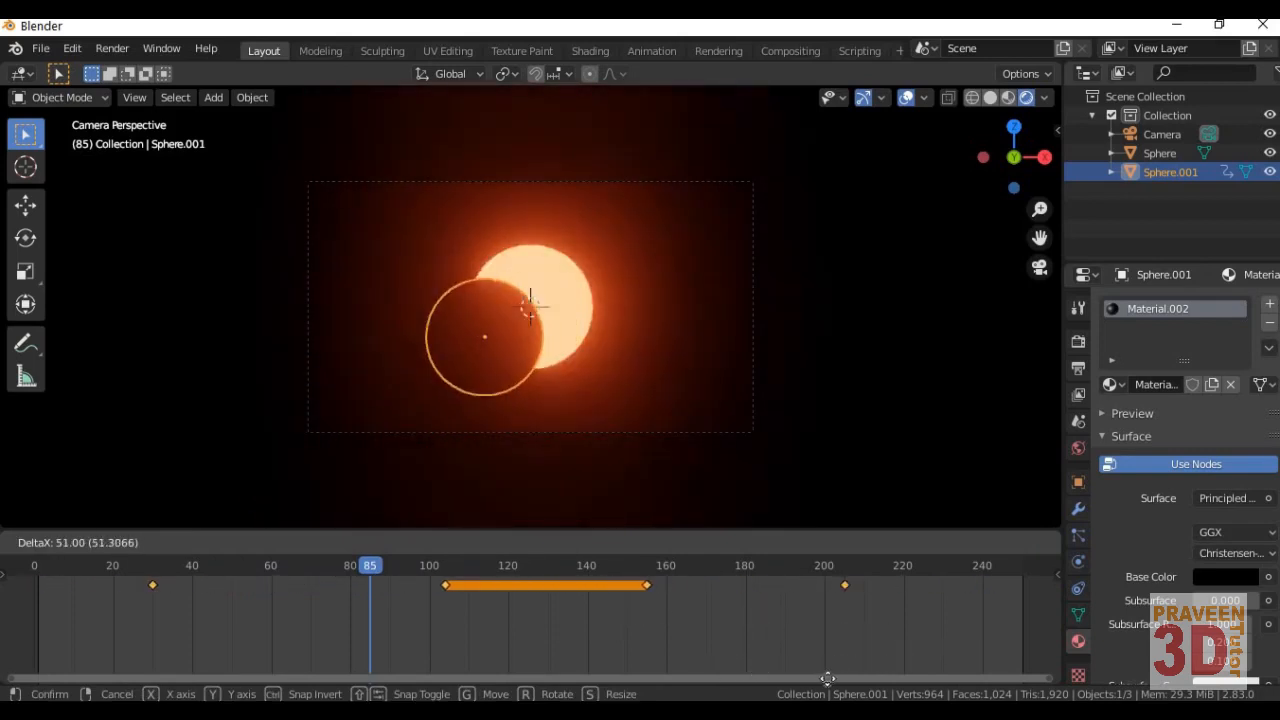
left_click(751, 563)
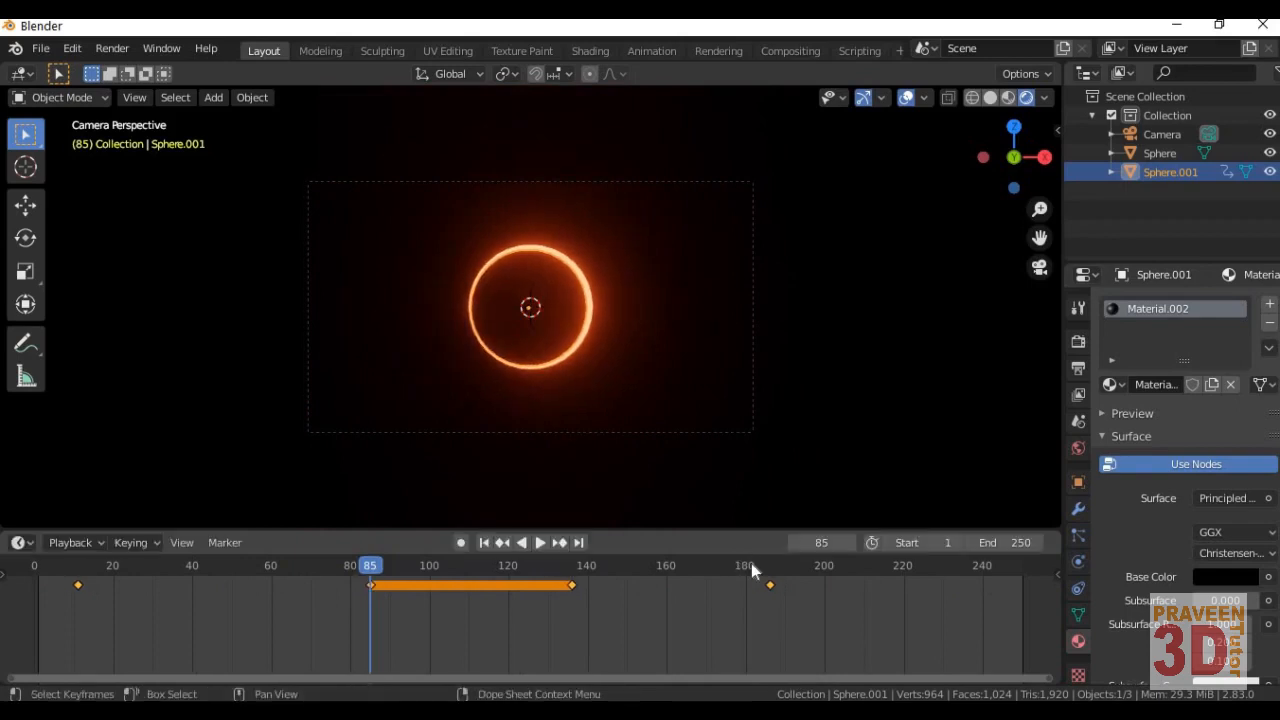
- Stretch the keyframes around frame 85 until the last one sits at about frame 199, and preview the animation
key("s")
left_click(800, 569)
key("shift+Left")
key("space")
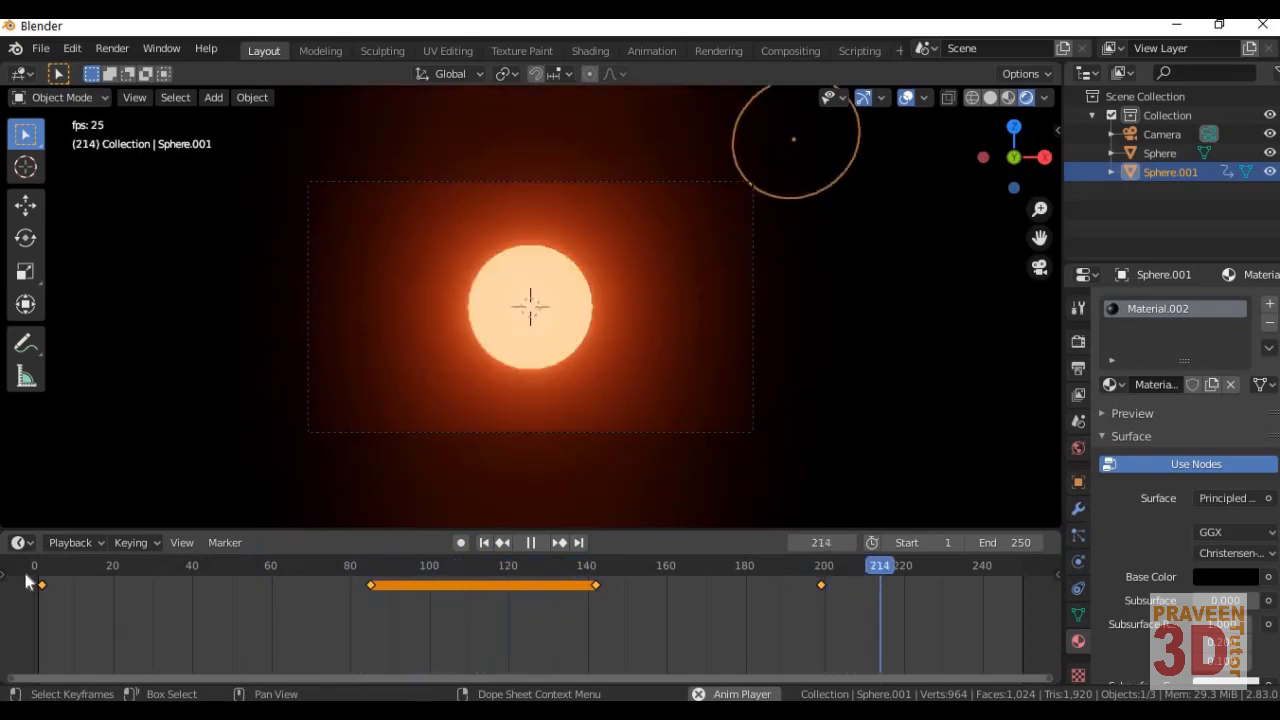
key("space")
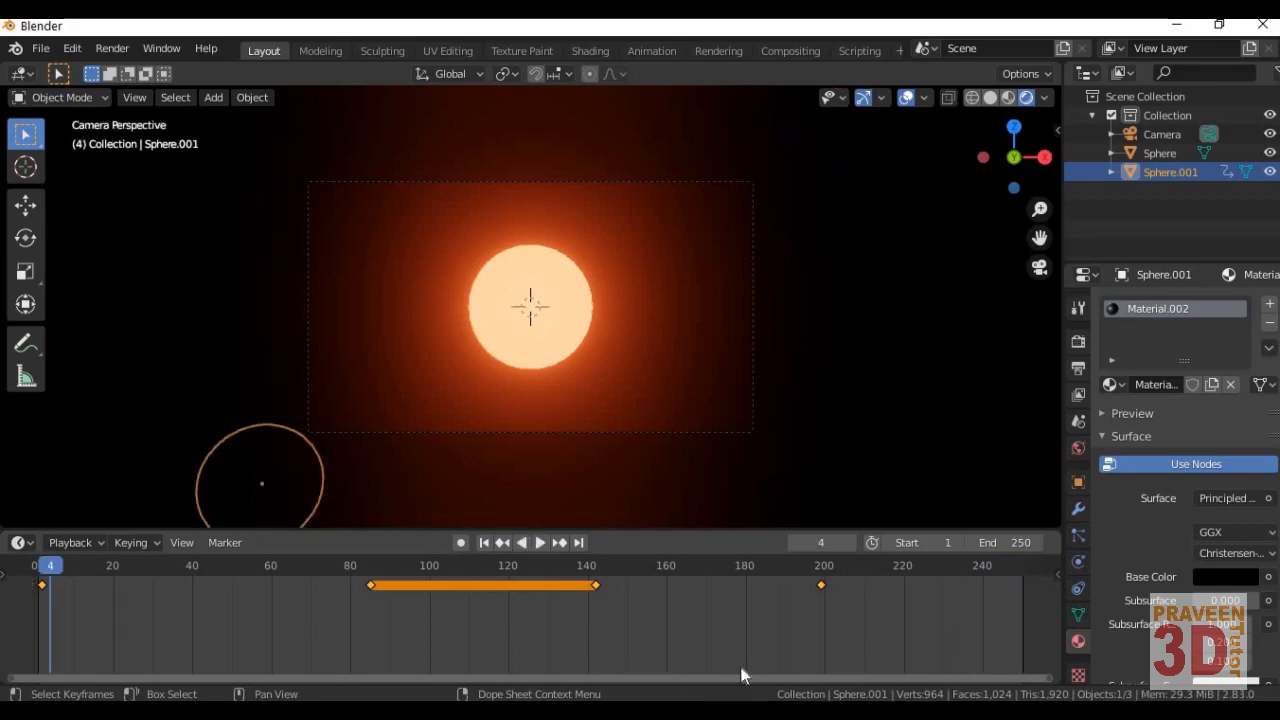
- Scale the keyframe spacing down around frame 4 until the last keyframe sits at about frame 183, and preview the animation
key("g")
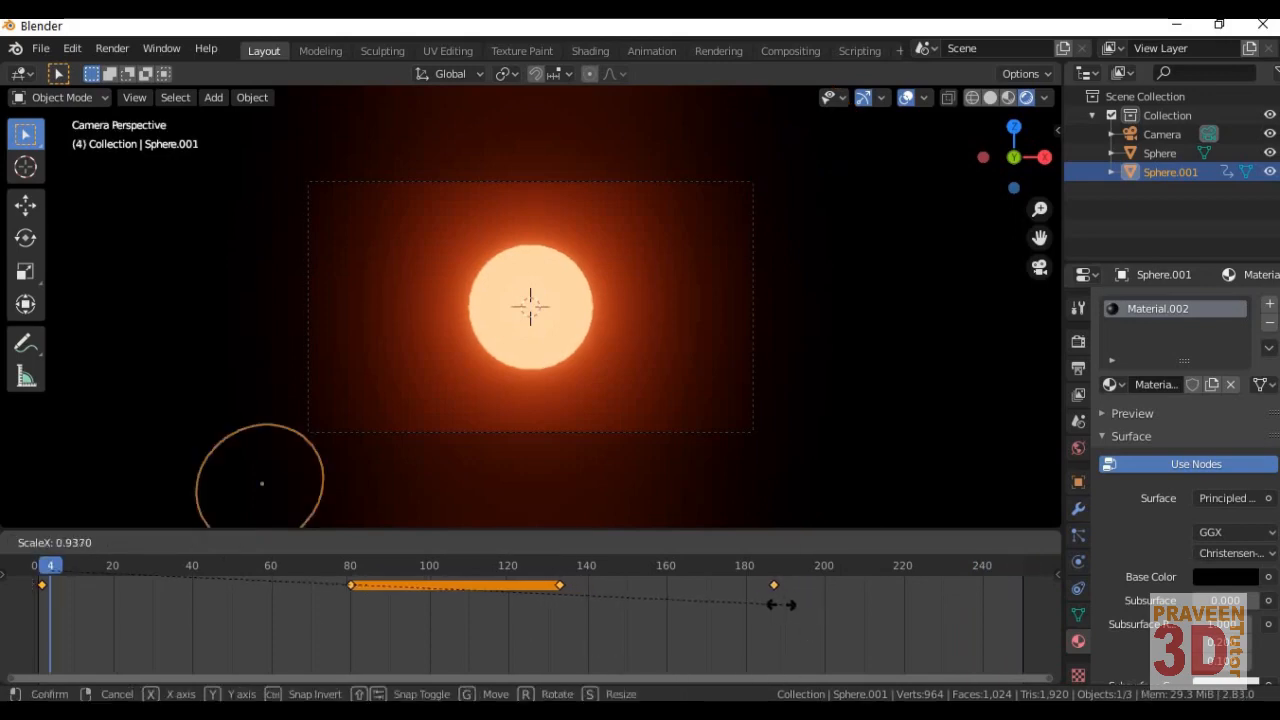
key("Escape")
key("space")
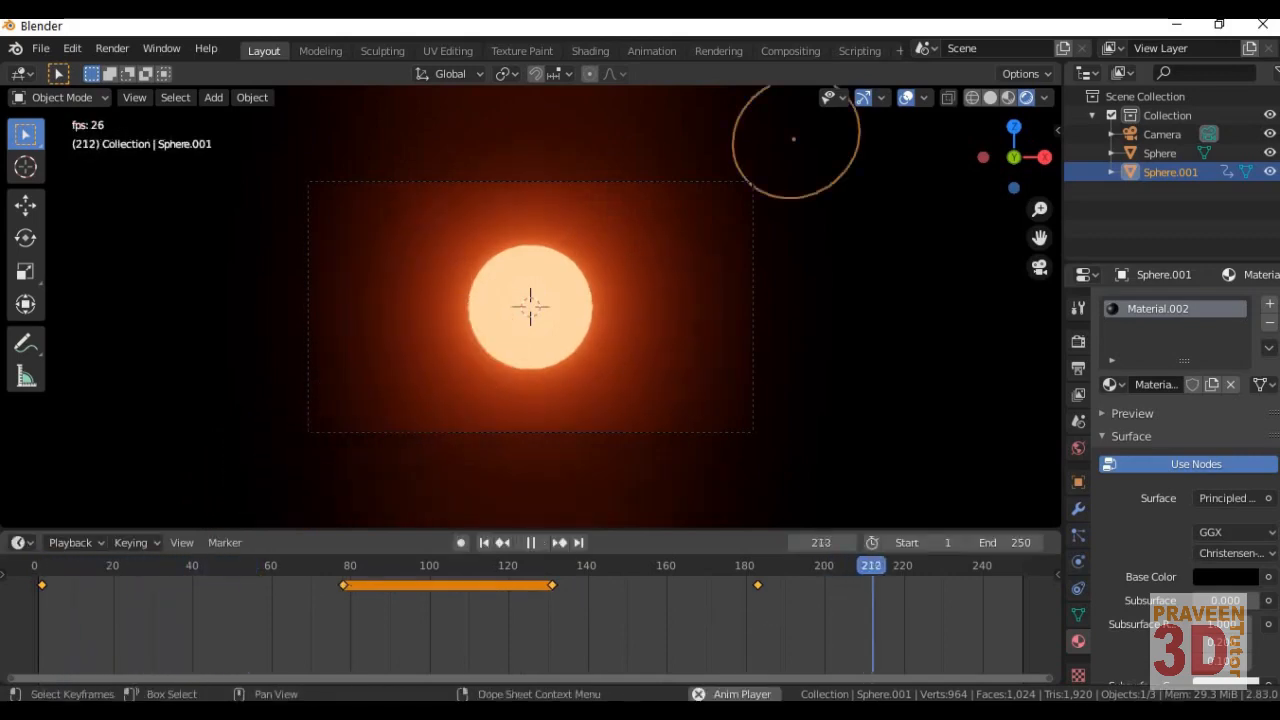
key("space")
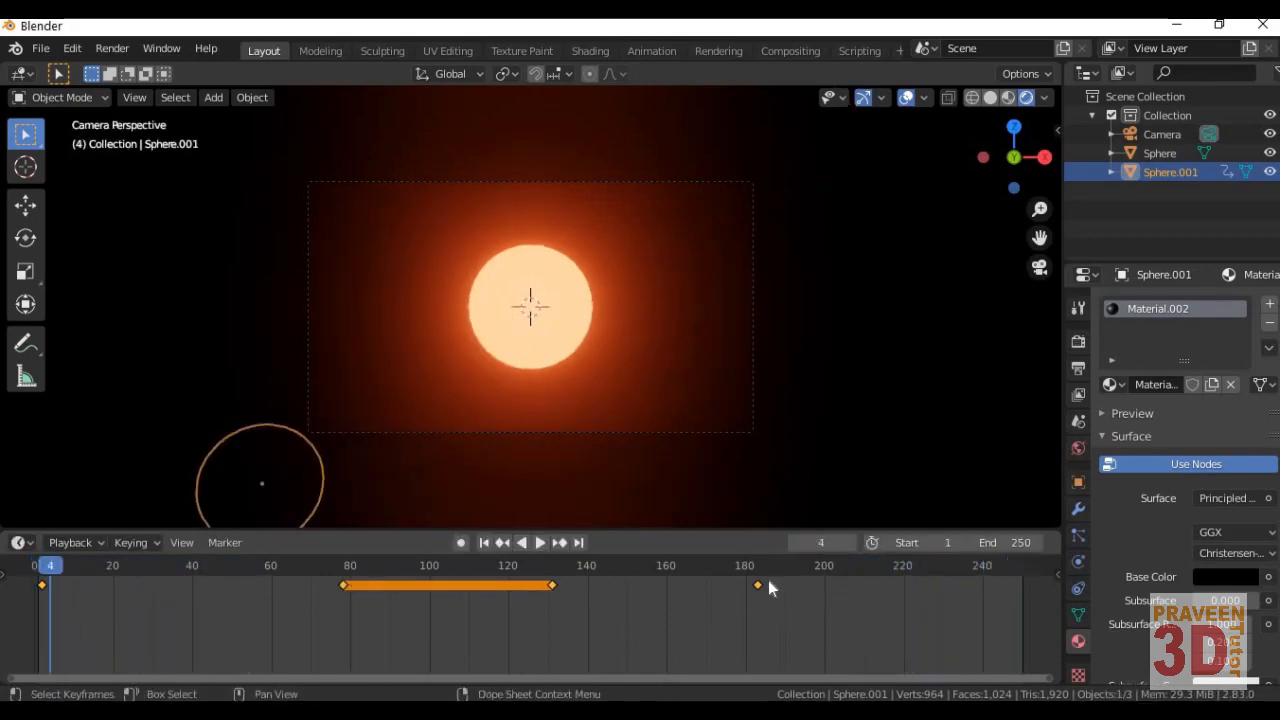
- Move the last keyframe to frame 180 and set the animation's end frame to 180
left_click(758, 588)
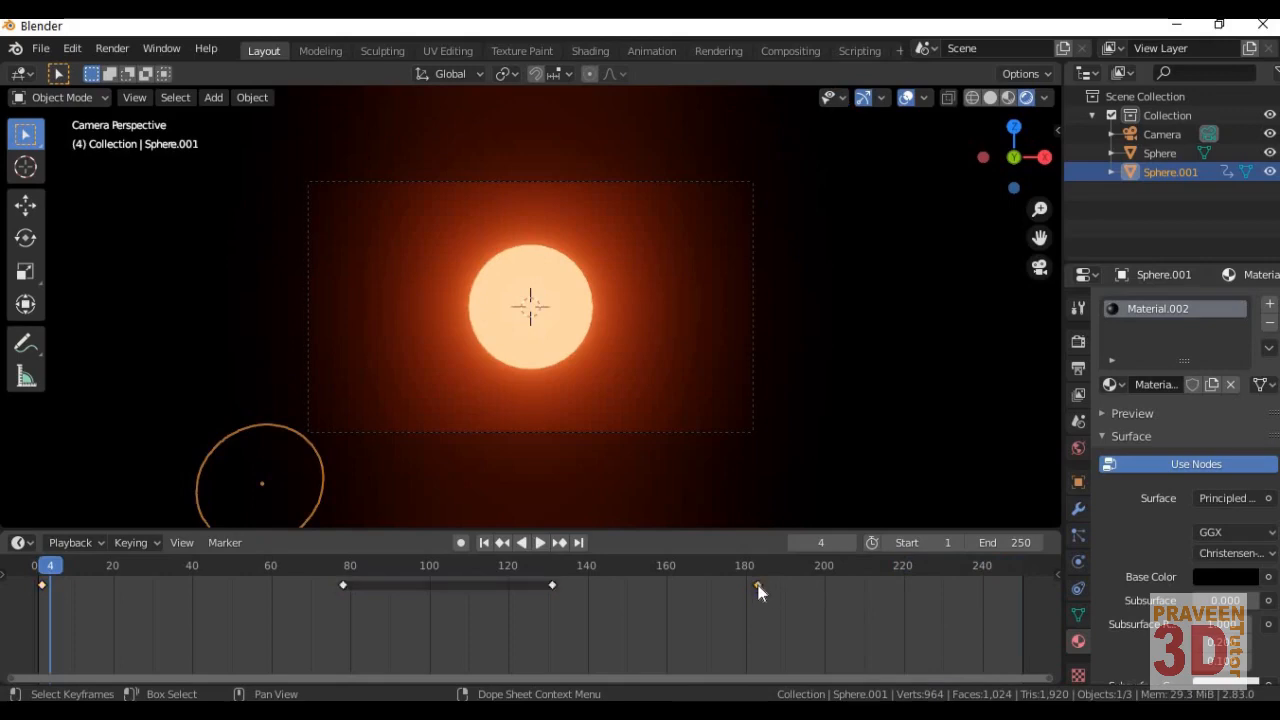
left_click_drag(757, 587, 746, 587)
left_click(1010, 542)
type("1")
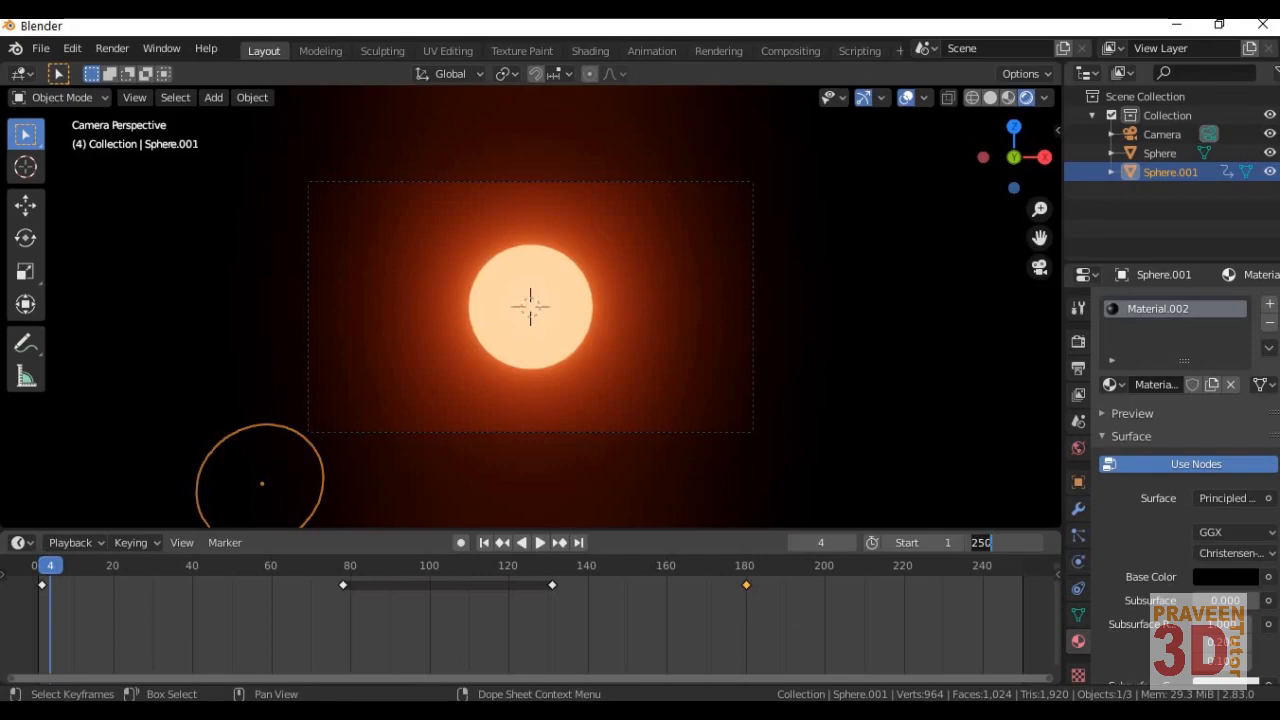
type("80")
key("Return")
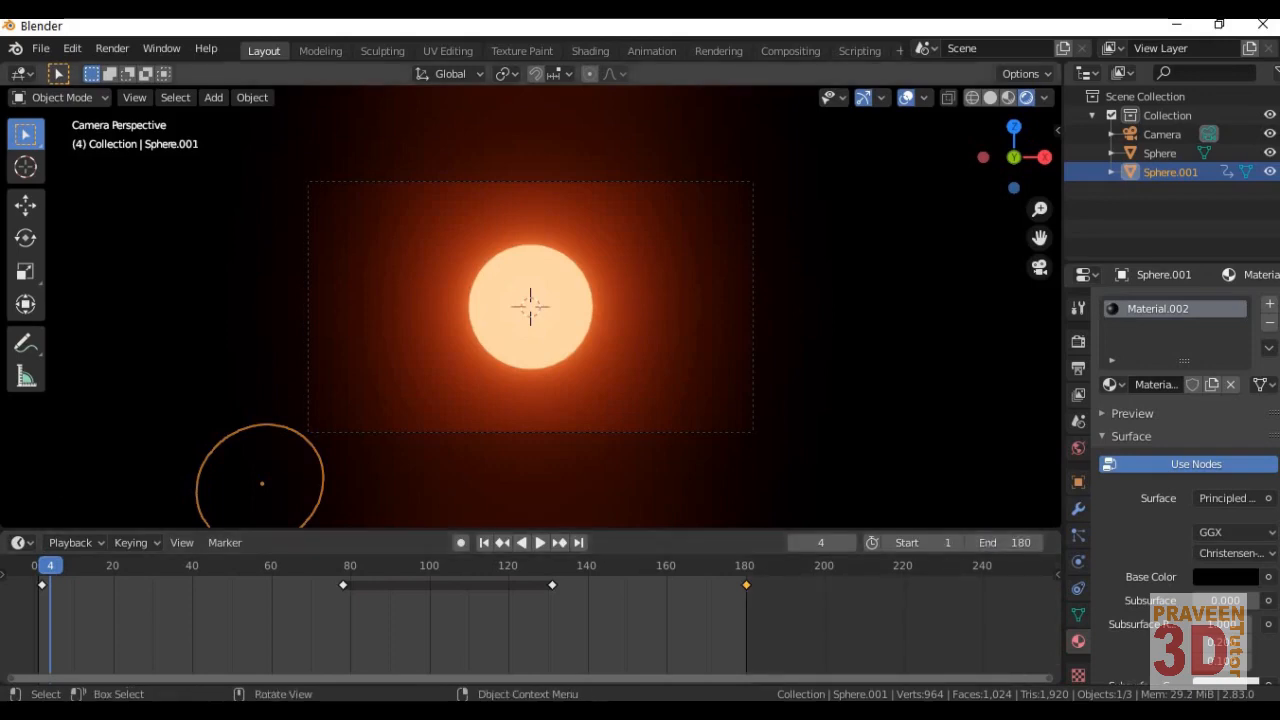
- Split the timeline area in two and show the Graph Editor in the new area
left_click_drag(7, 535, 433, 545)
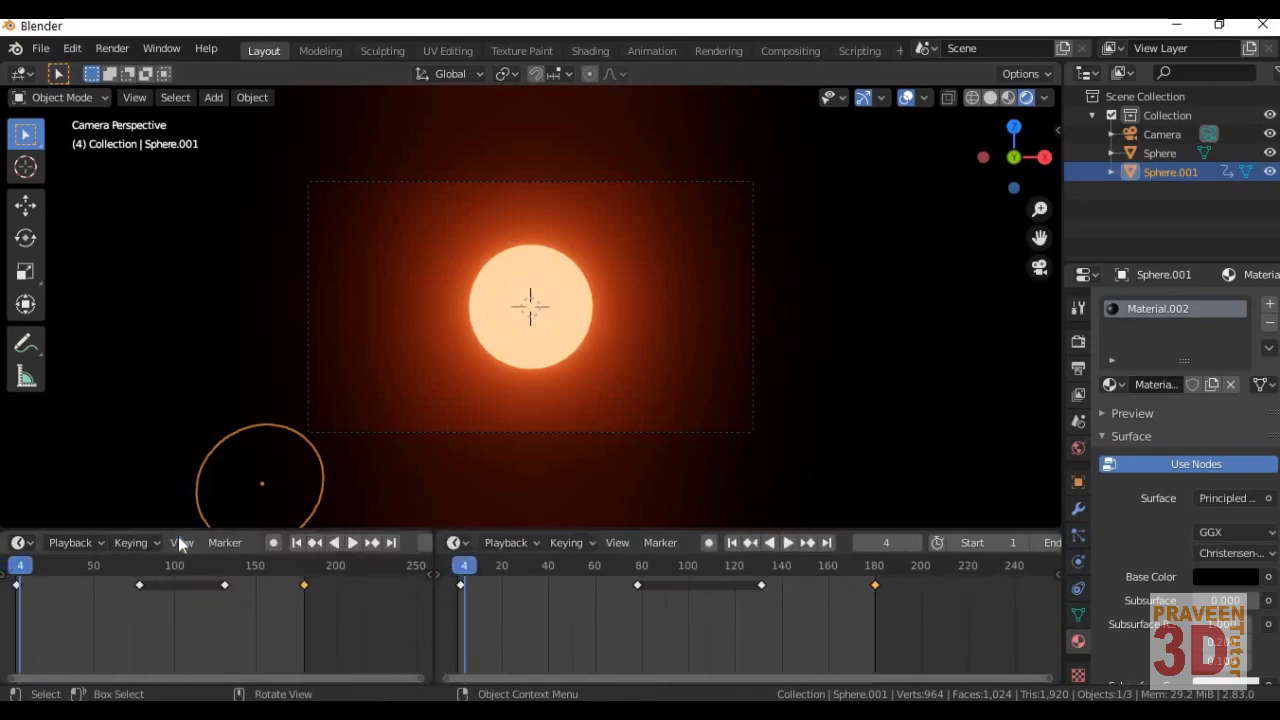
left_click(20, 543)
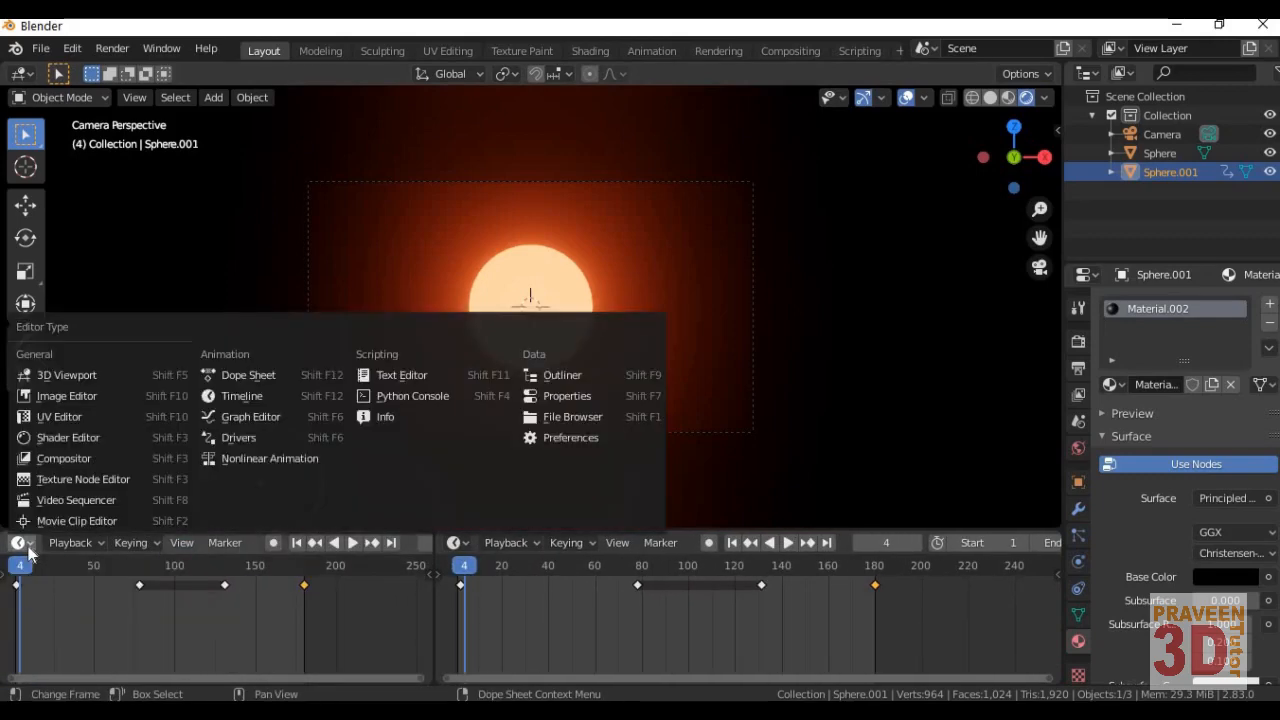
left_click(316, 416)
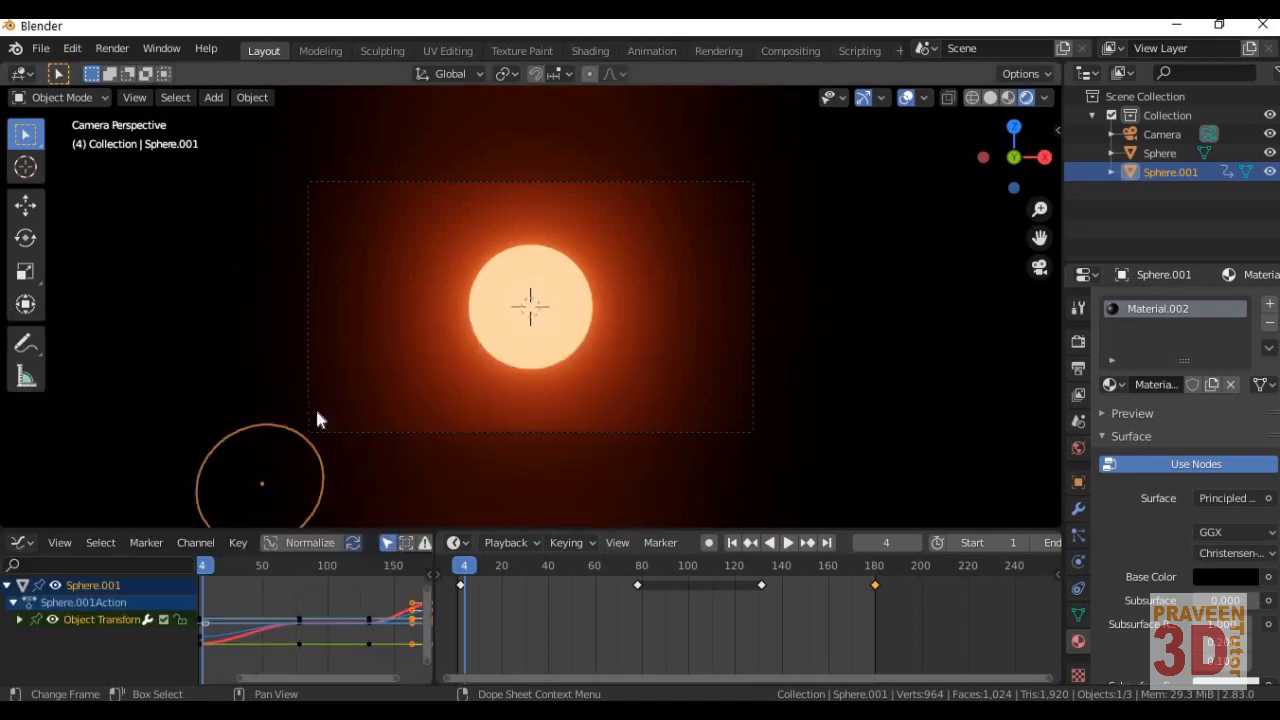
- Select all keyframes in the Graph Editor and set their interpolation mode to Bezier
key("a")
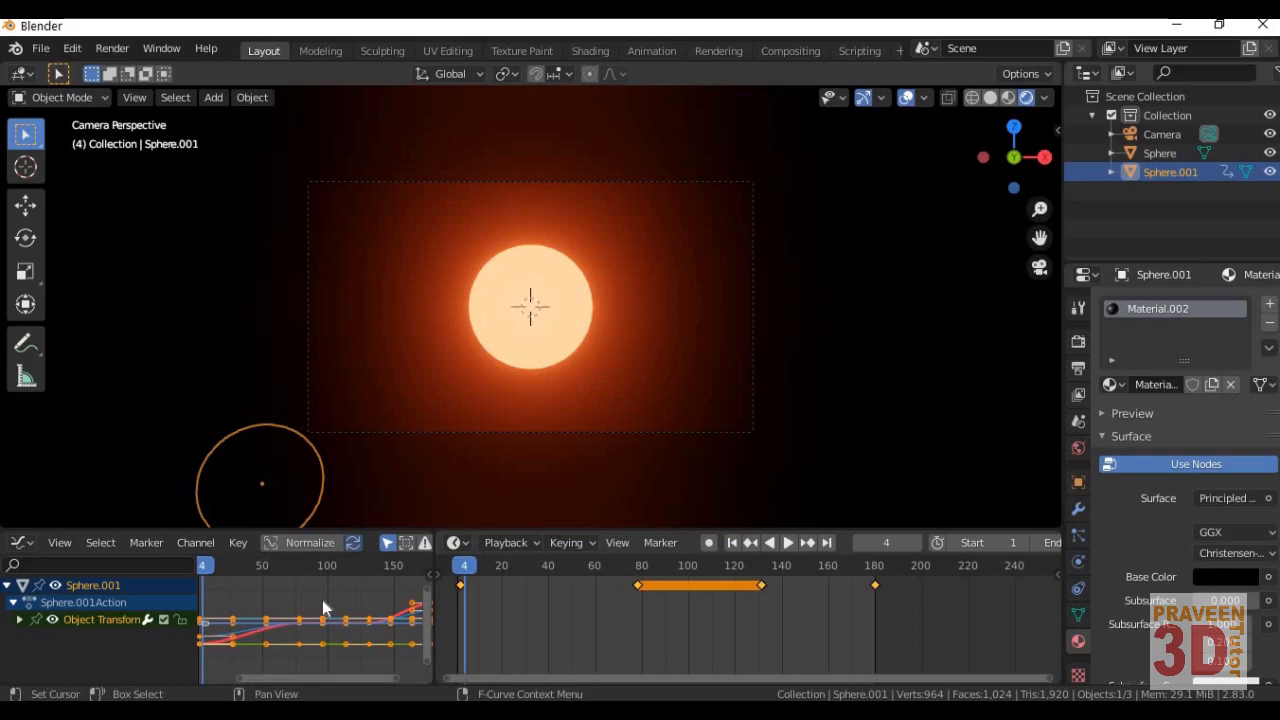
left_click(237, 542)
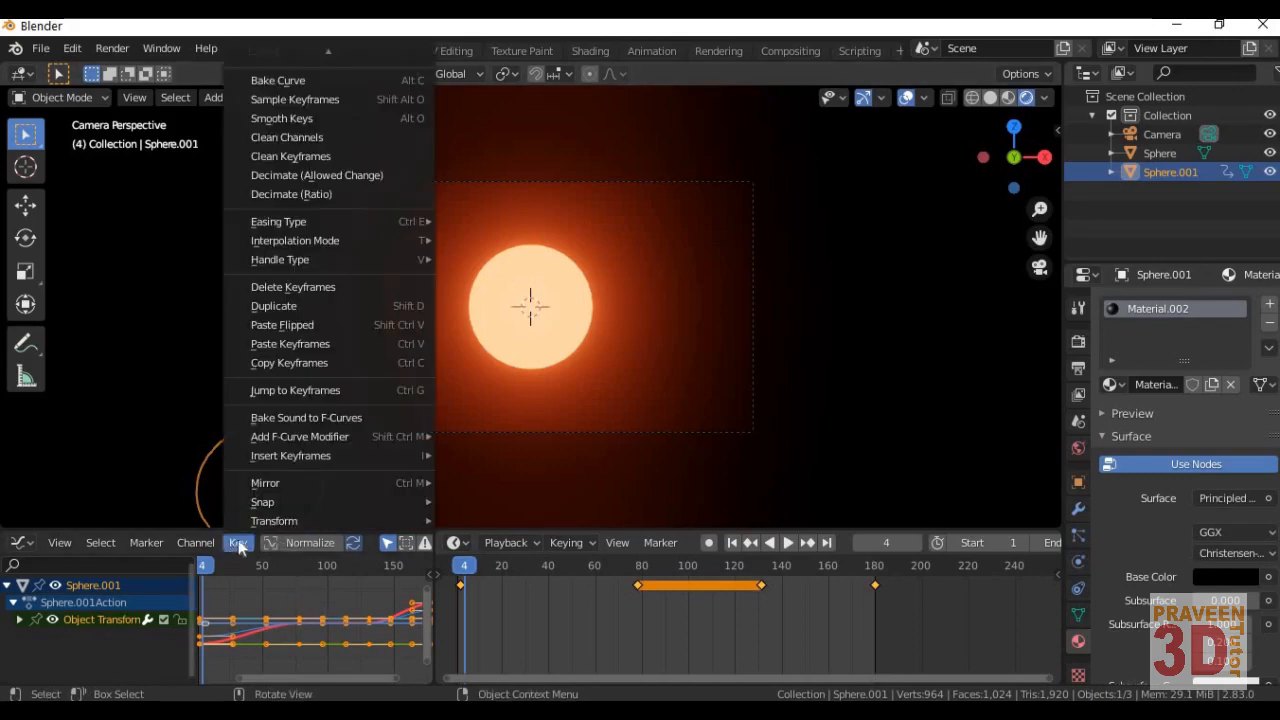
mouse_move(393, 254)
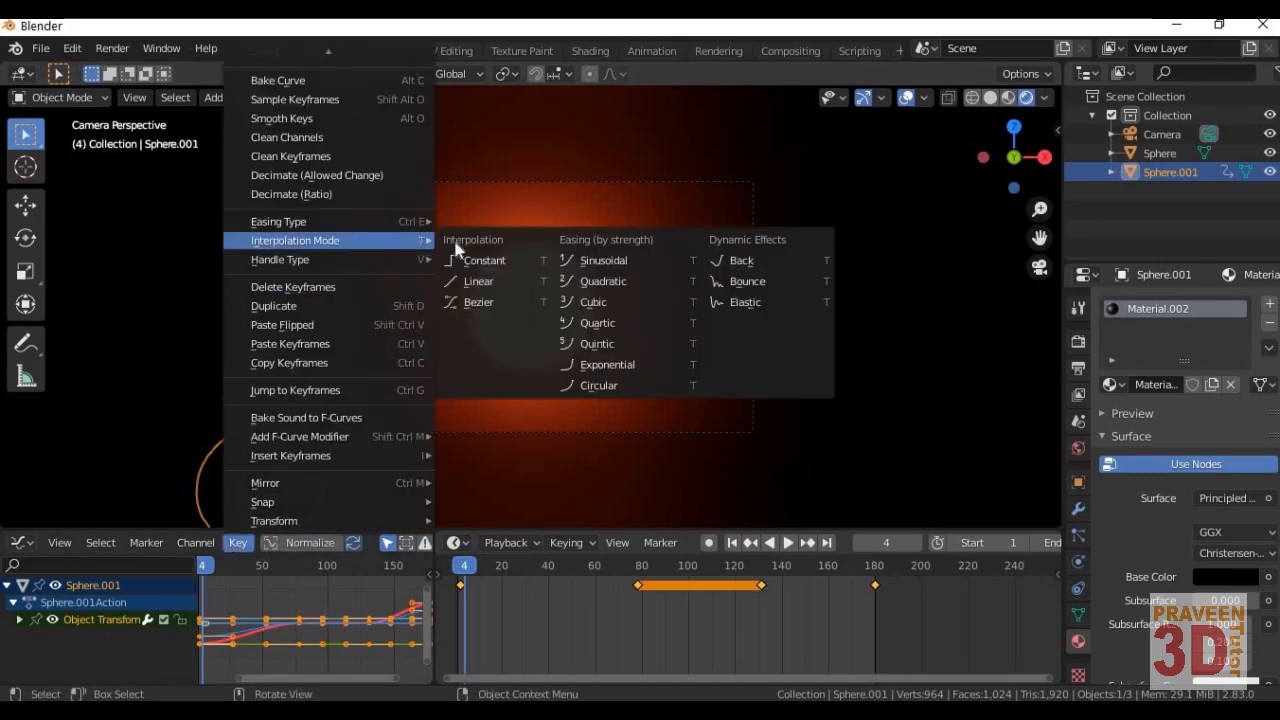
left_click(517, 300)
- Set the easing type of the selected Graph Editor keyframes to Automatic Easing
left_click(236, 543)
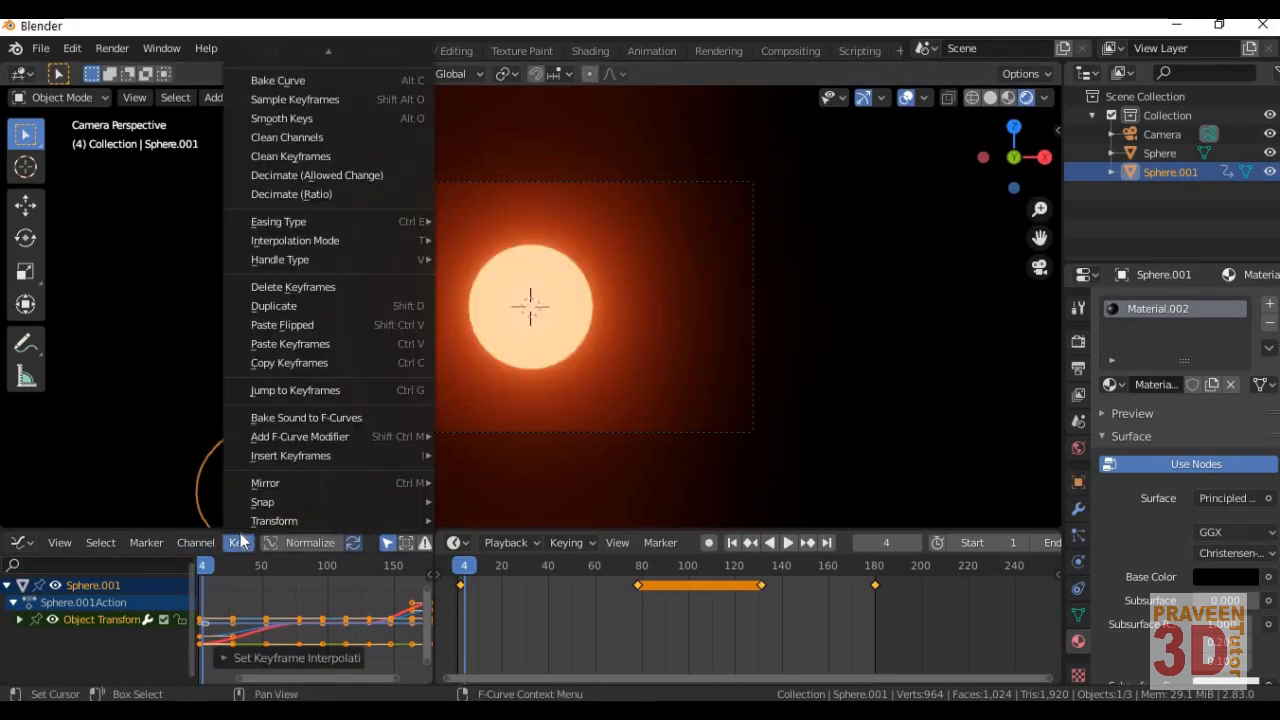
mouse_move(395, 226)
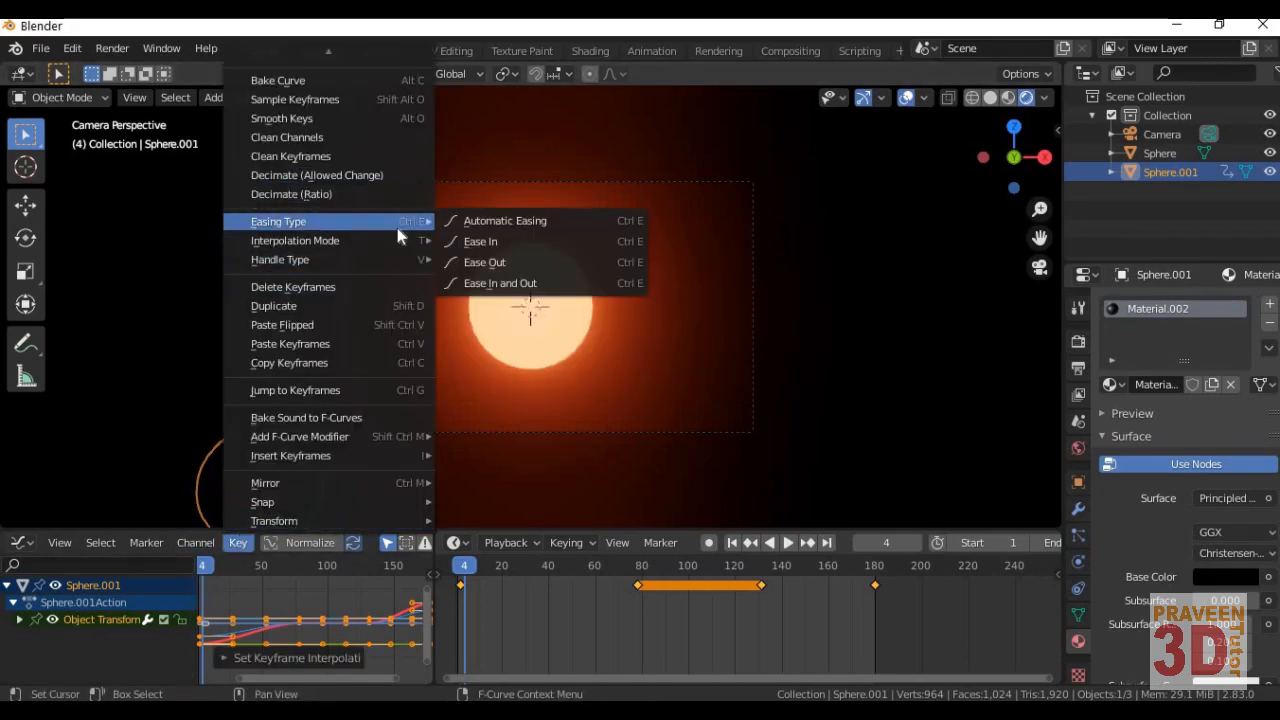
left_click(546, 224)
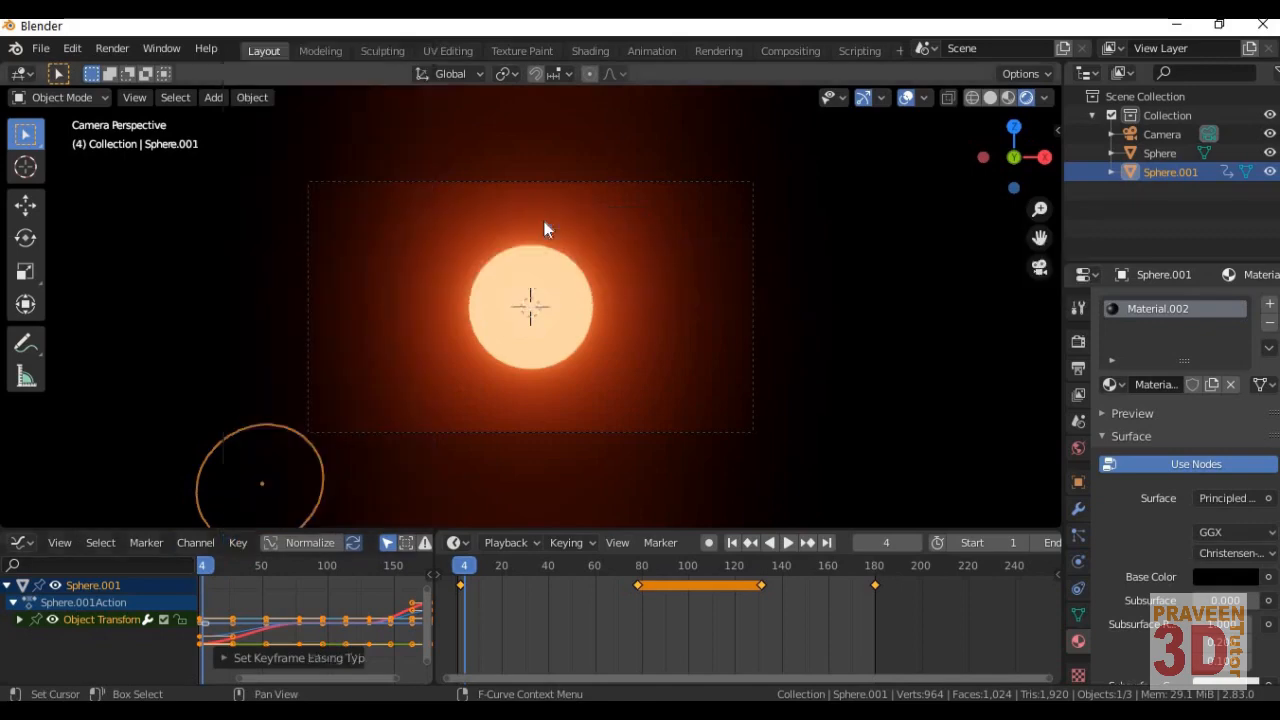
- Play the animation and examine the black sphere's path around the glowing sphere from several angles outside the camera view, using Material Preview shading
key("space")
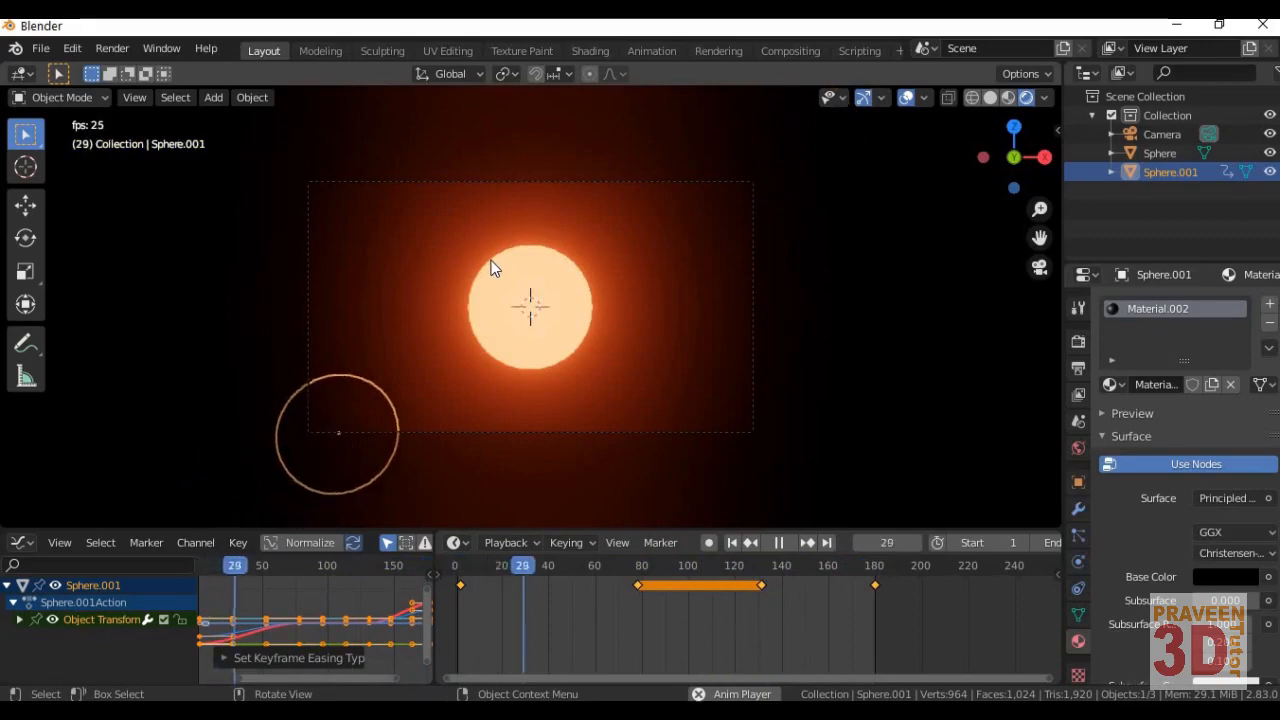
key("KP_1")
middle_click_drag(863, 401, 541, 420)
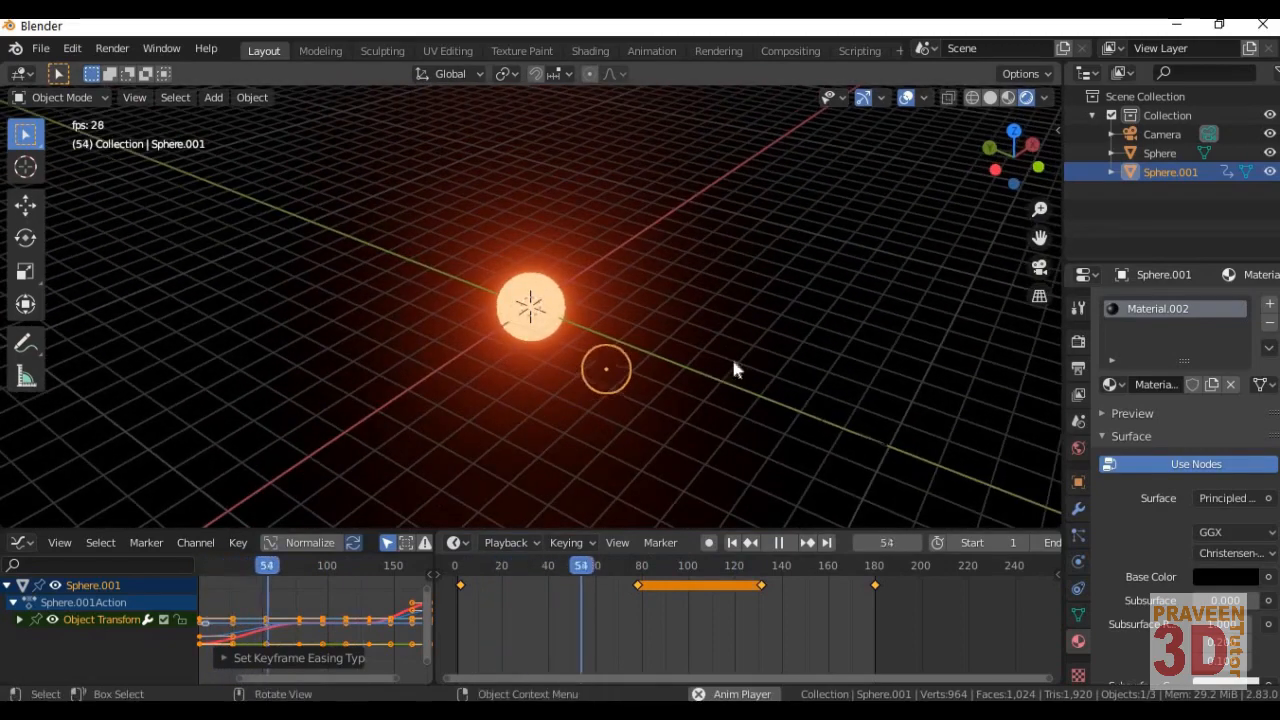
mouse_move(733, 370)
middle_mouse_down()
mouse_move(608, 420)
mouse_move(654, 403)
middle_mouse_up()
key("z")
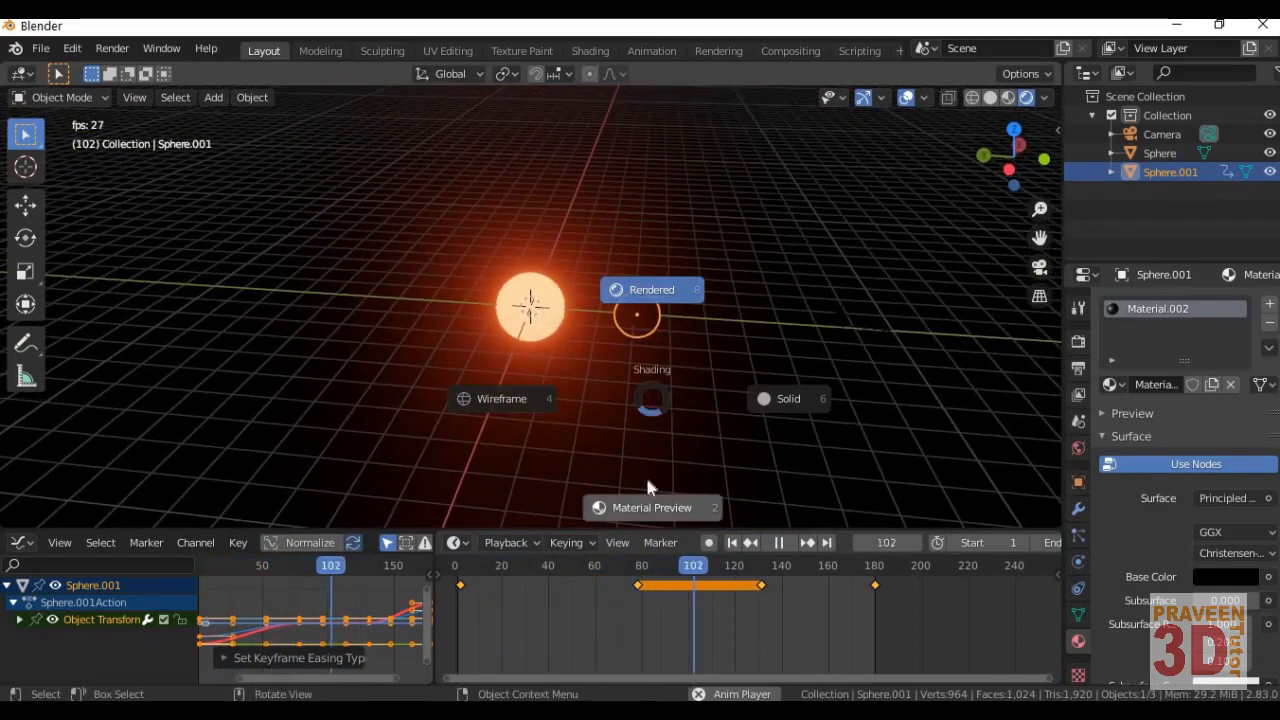
left_click(647, 496)
mouse_move(614, 451)
middle_mouse_down()
mouse_move(790, 469)
mouse_move(526, 434)
mouse_move(372, 459)
middle_mouse_up()
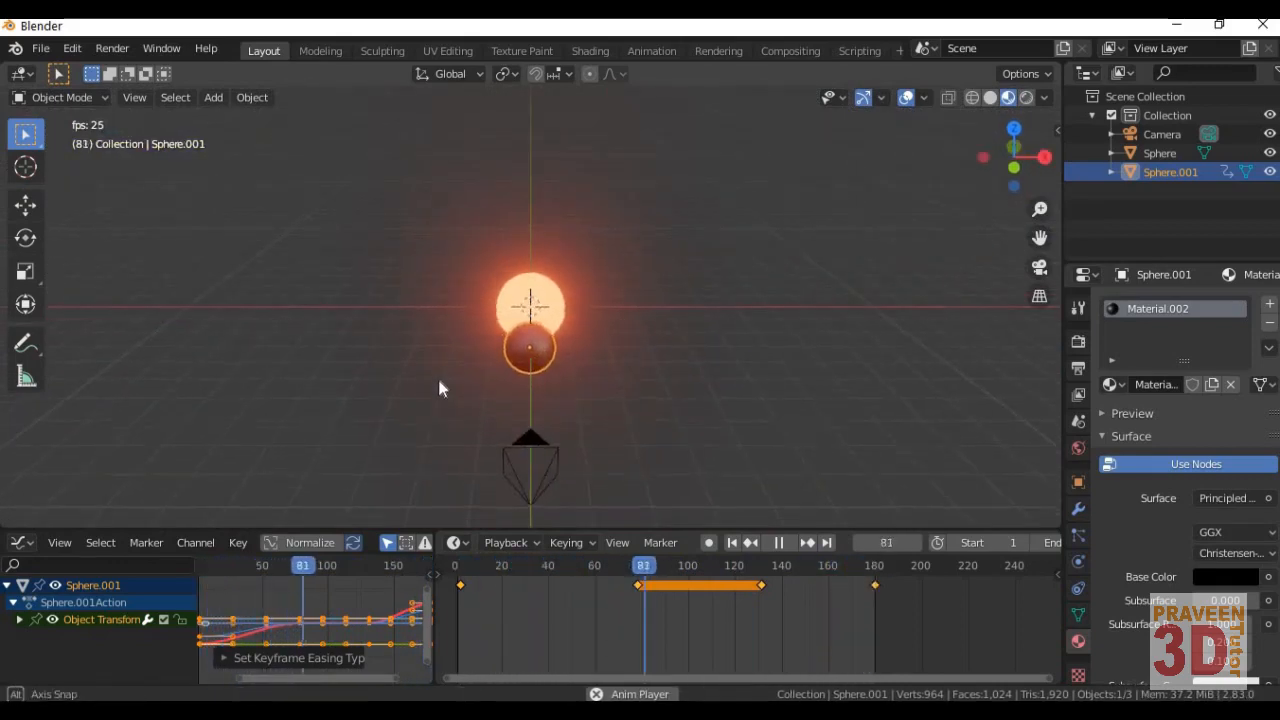
middle_click_drag(440, 388, 228, 328)
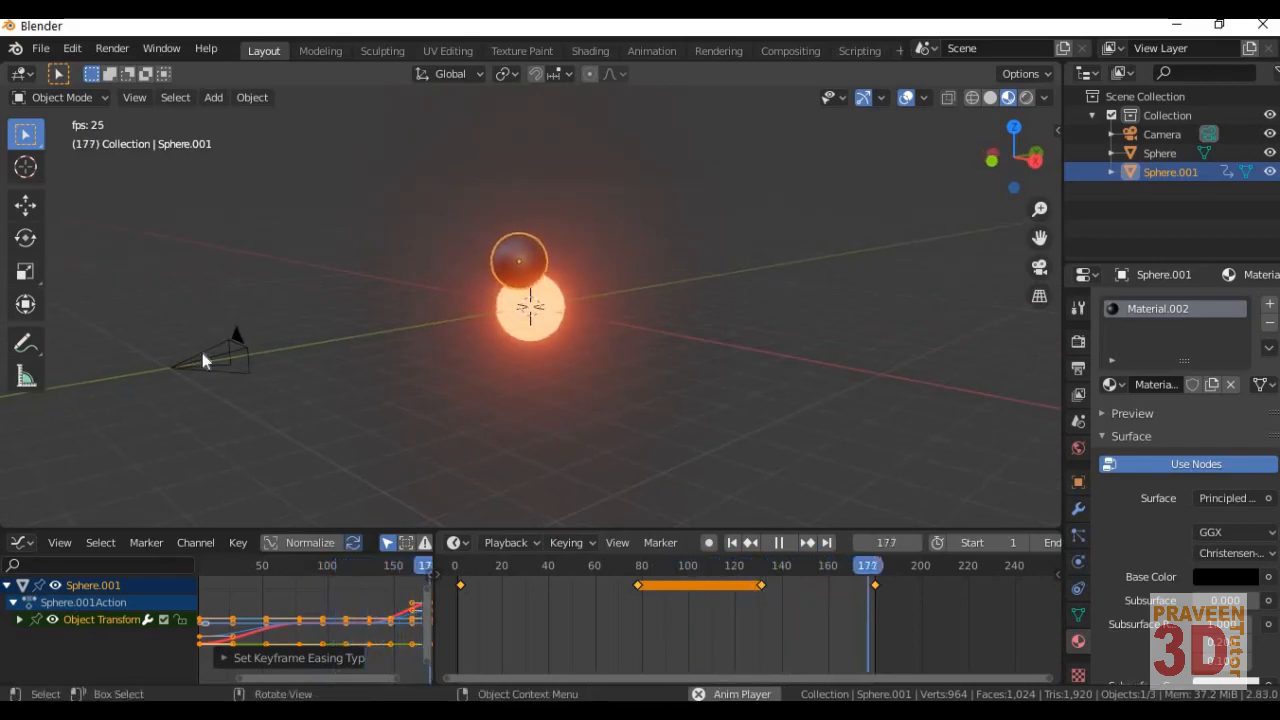
middle_click_drag(241, 413, 339, 437)
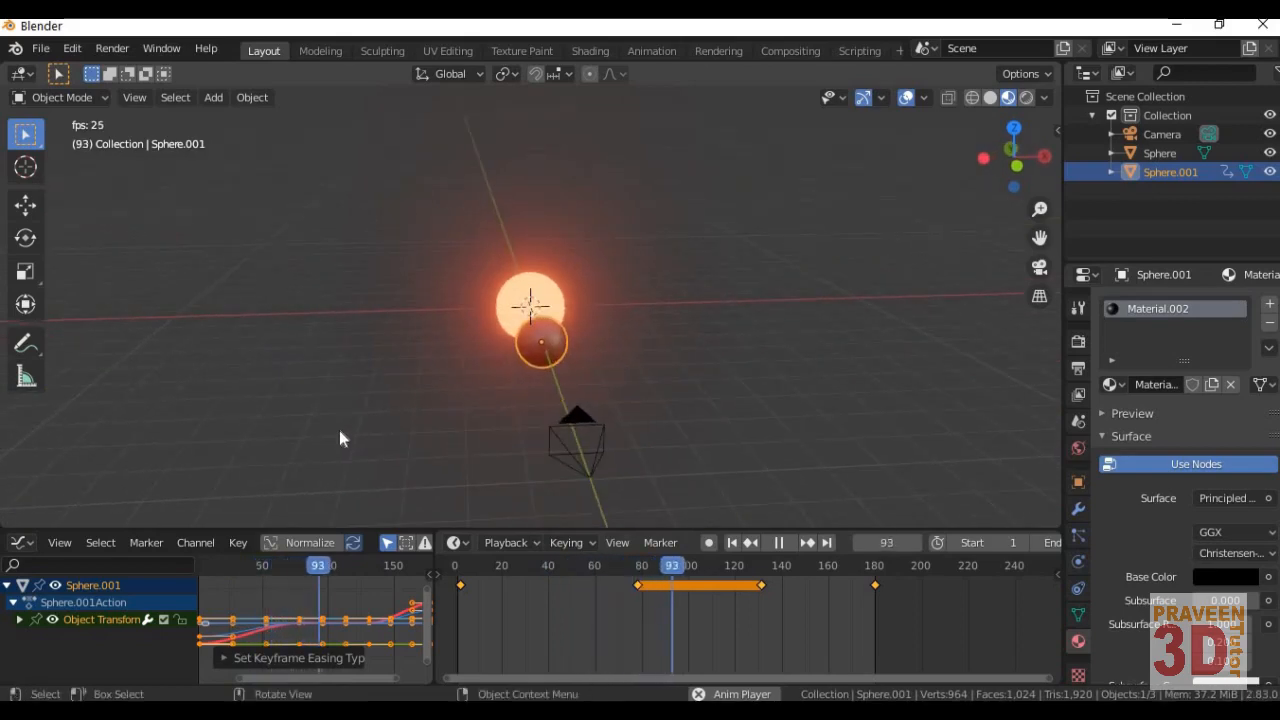